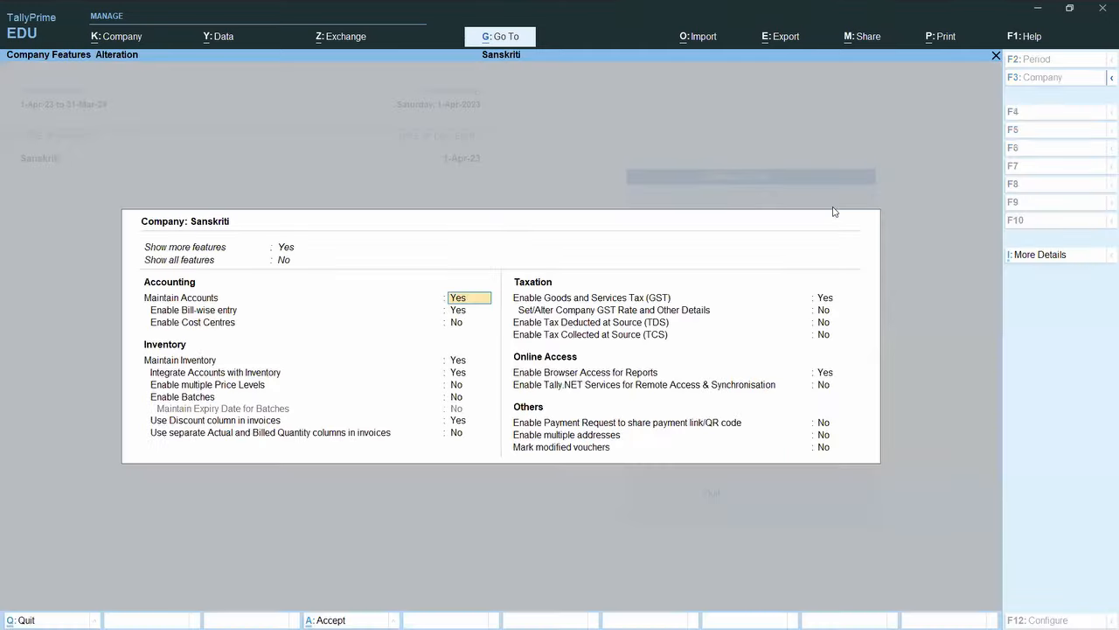
Step: Enable Tax Deducted at Source (TDS) in the company features, leaving the accounting, inventory and GST options as they are
key("Return")
key("Return")
key("Return")
key("Return")
key("Return")
key("Return")
key("Return")
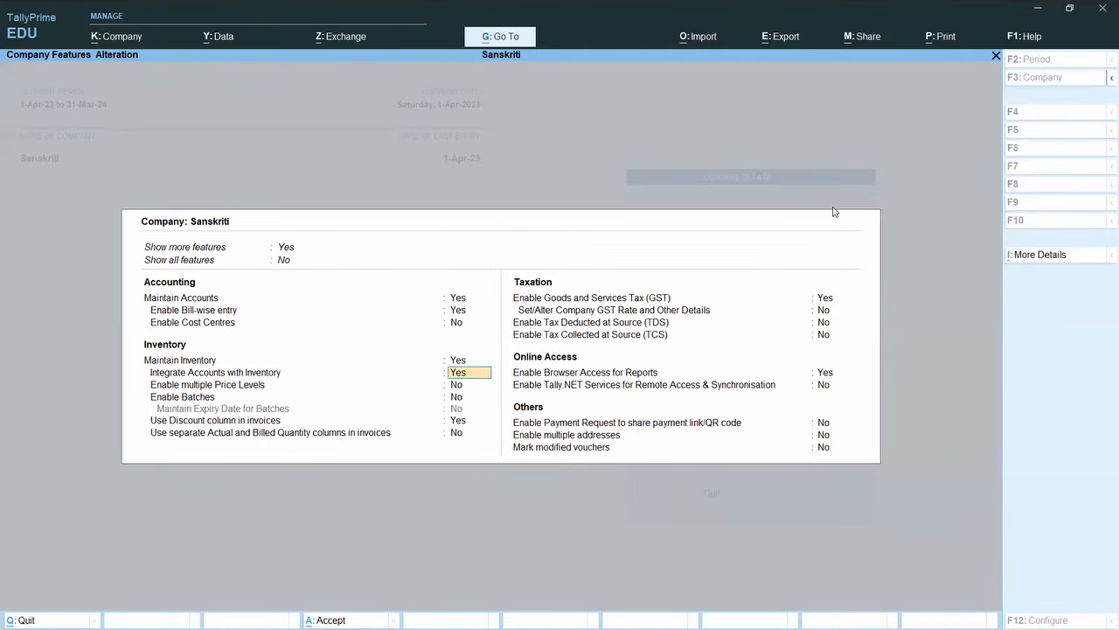
key("Return")
key("Return")
key("Return")
type("y")
key("Return")
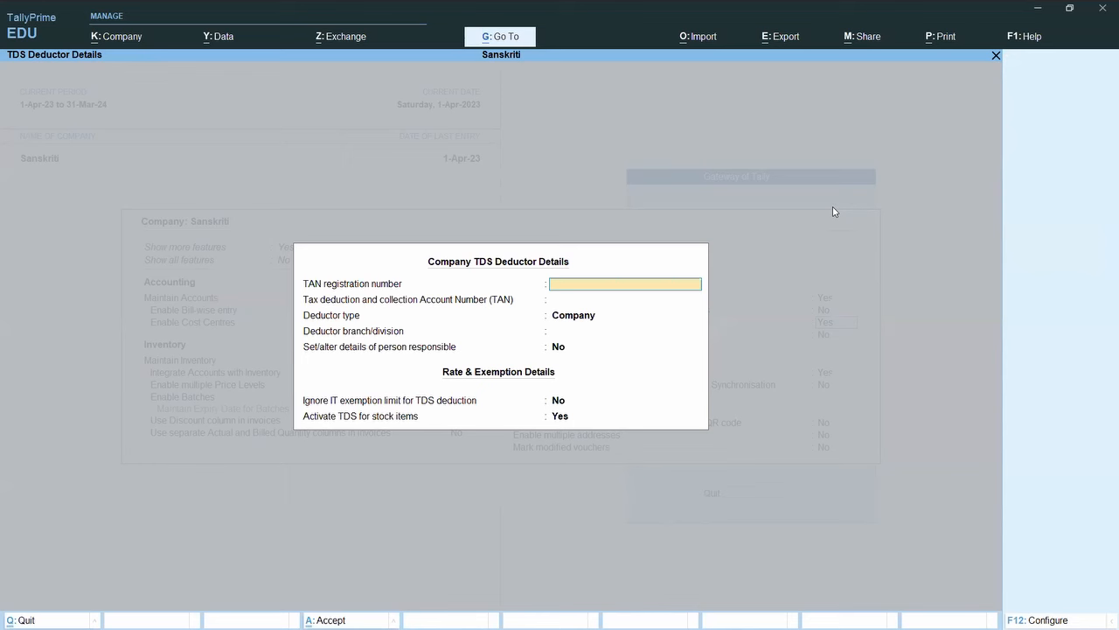
Step: Accept the TDS deductor details with deductor type Company and TDS activated for stock items, and save the company features
key("Return")
key("Return")
key("Return")
key("Return")
key("Return")
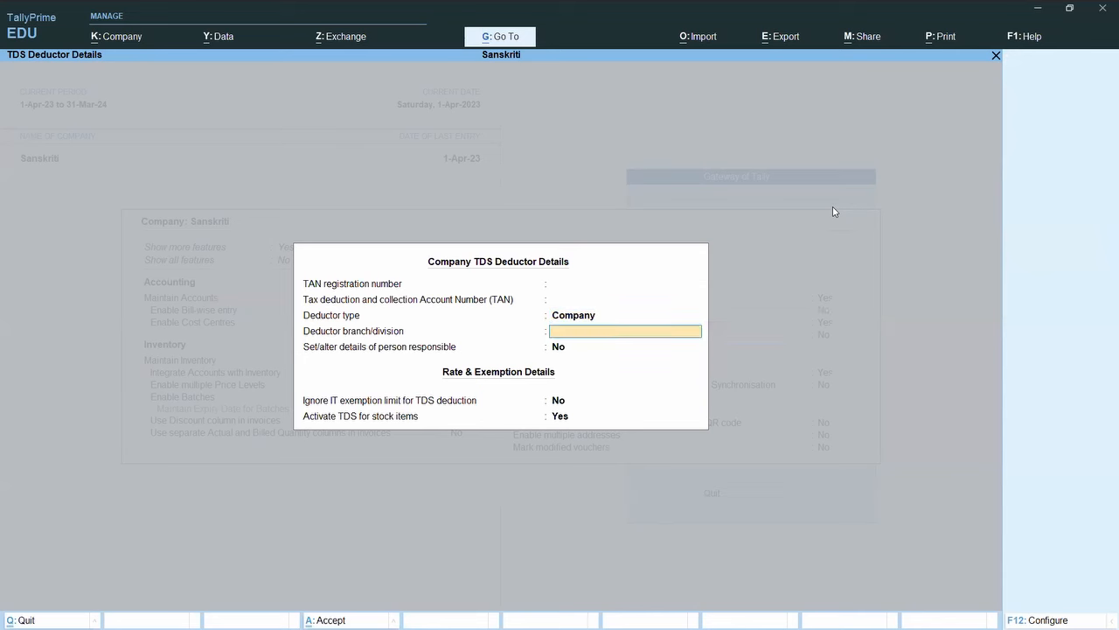
key("Return")
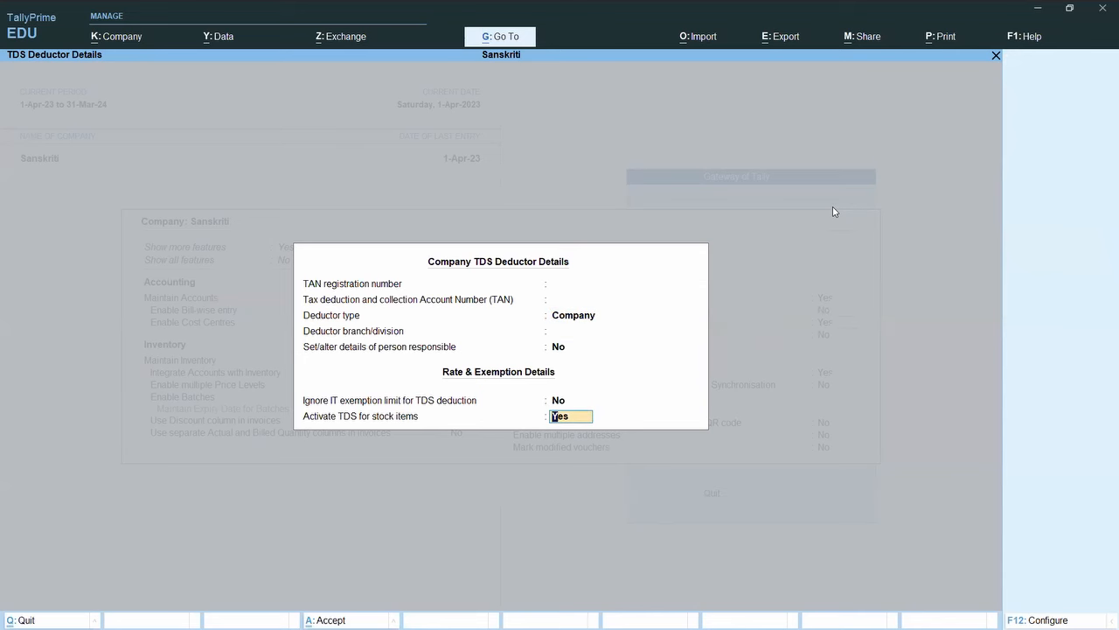
key("alt+Tab")
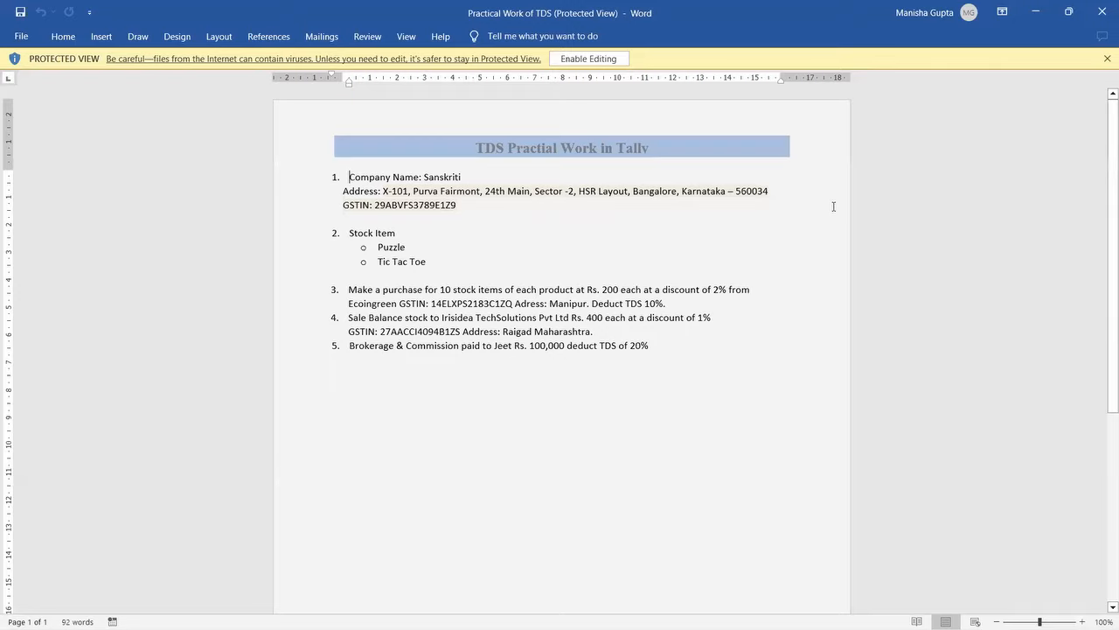
key("alt+Tab")
key("Return")
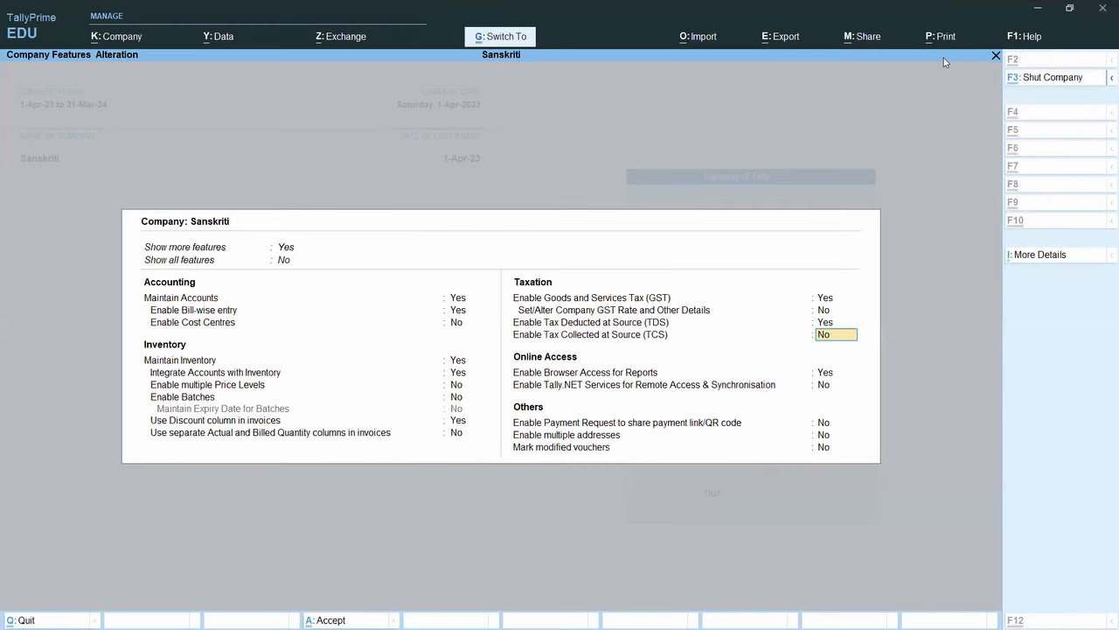
key("Return")
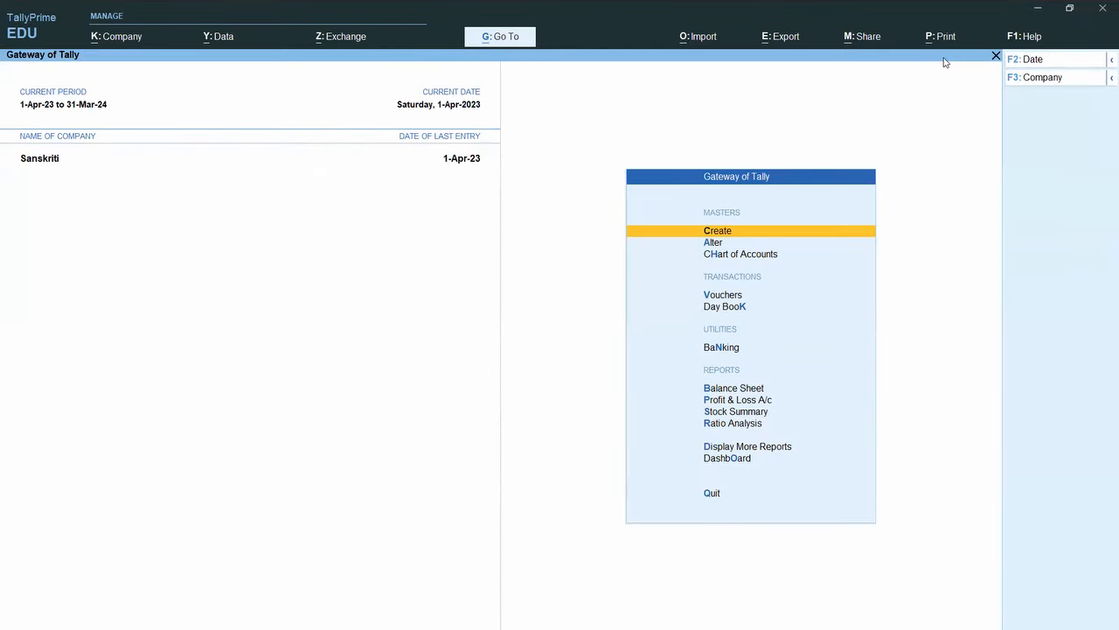
Step: Start a purchase voucher with supplier invoice number 1, dated 1-Apr-23, for the party Ecoingreen
key("v")
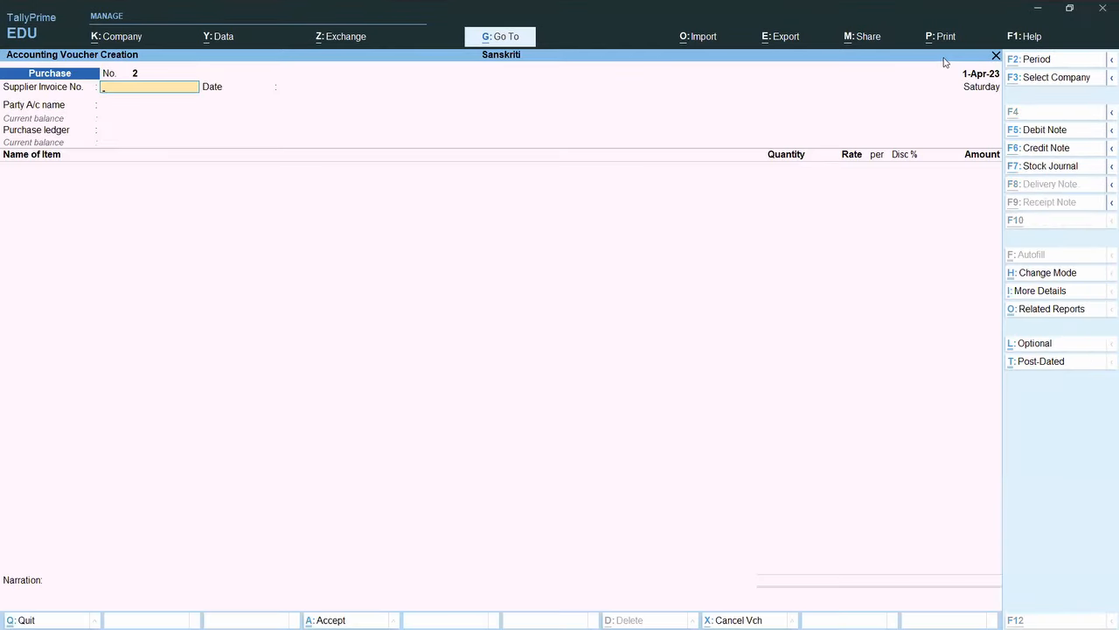
key("alt+Tab")
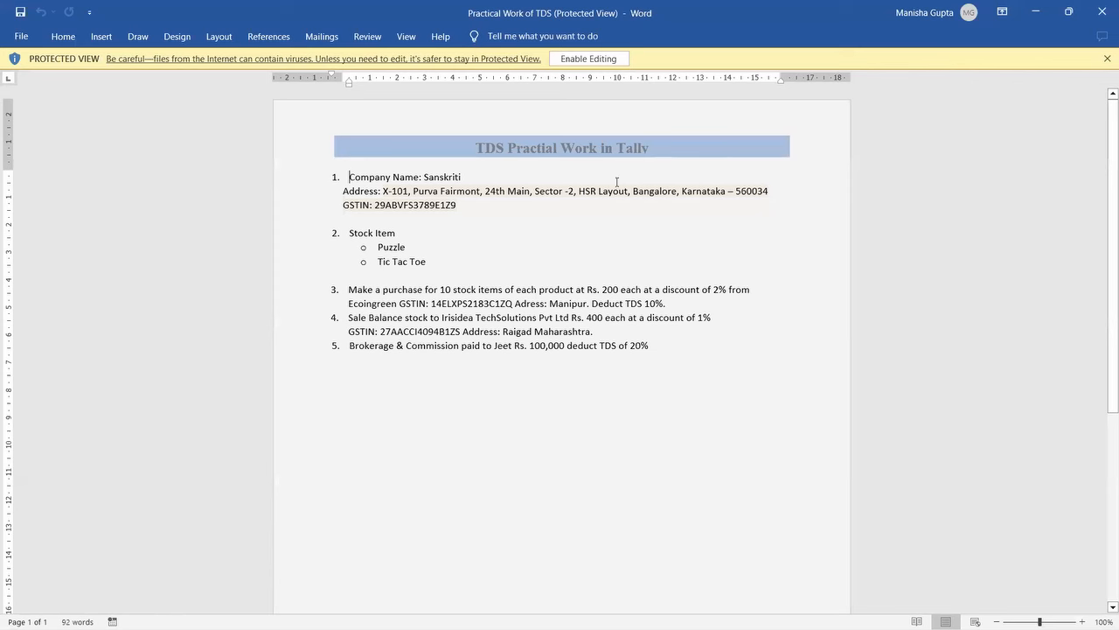
key("alt+Tab")
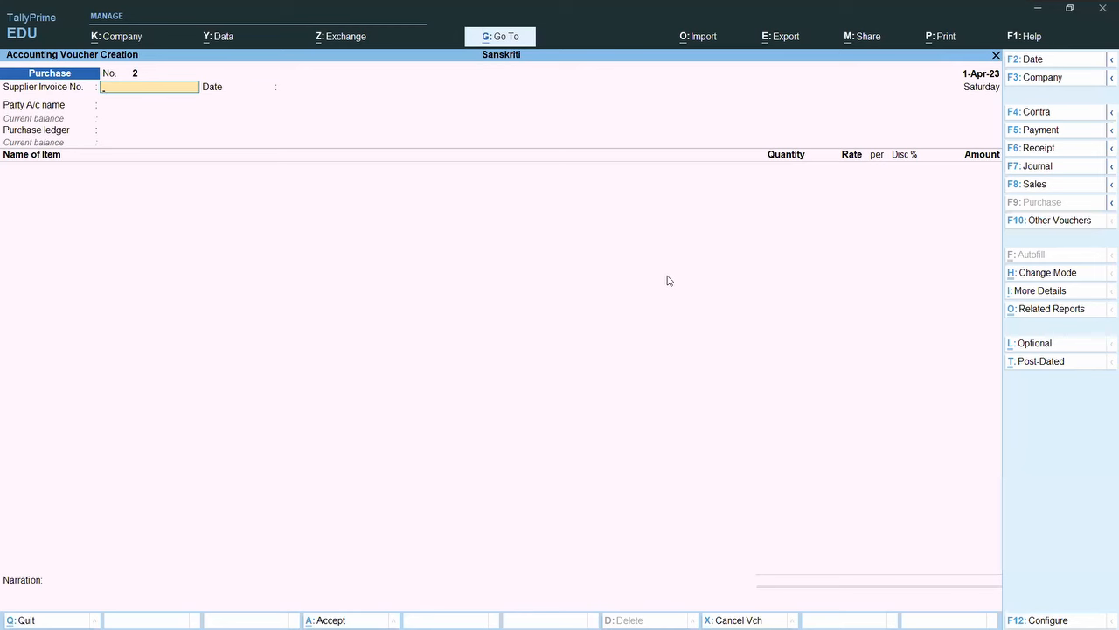
key("Return")
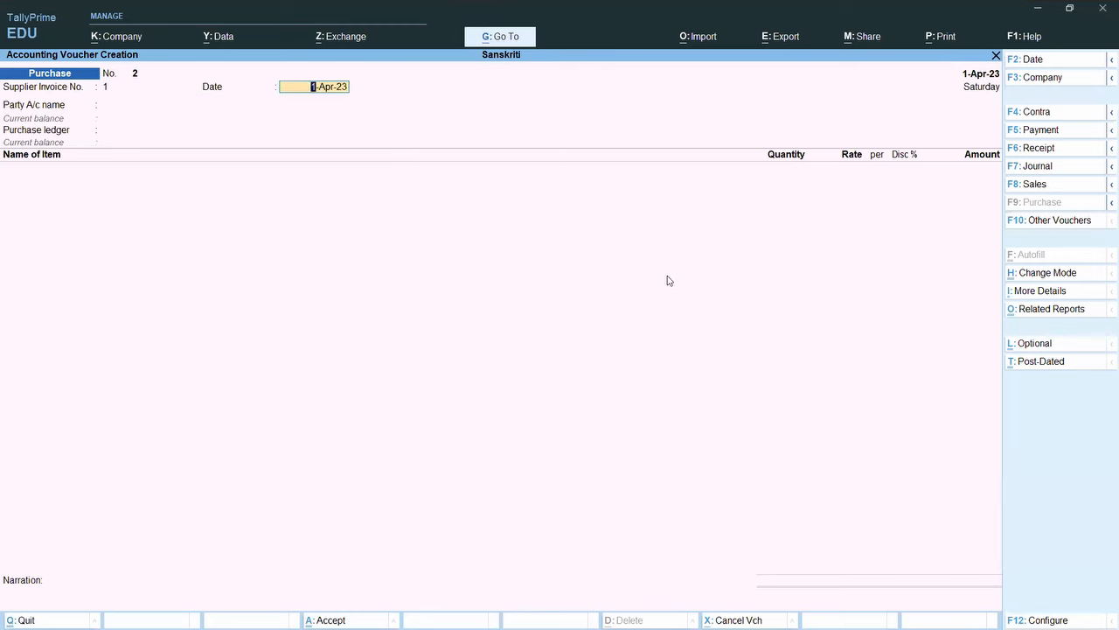
key("Return")
key("Down")
key("Return")
Step: Make the Ecoingreen ledger TDS deductible with deductee type Individual/HUF - Resident and TDS deducted in the same voucher, and save it
key("Escape")
key("ctrl")
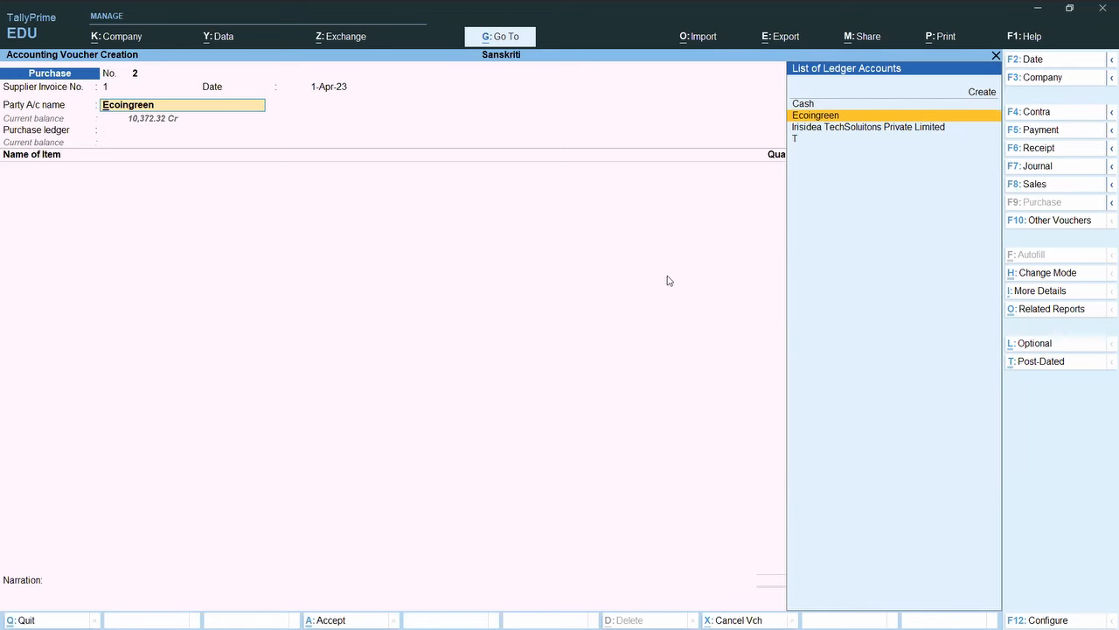
key("ctrl+Return")
key("Return")
key("Return")
key("Return")
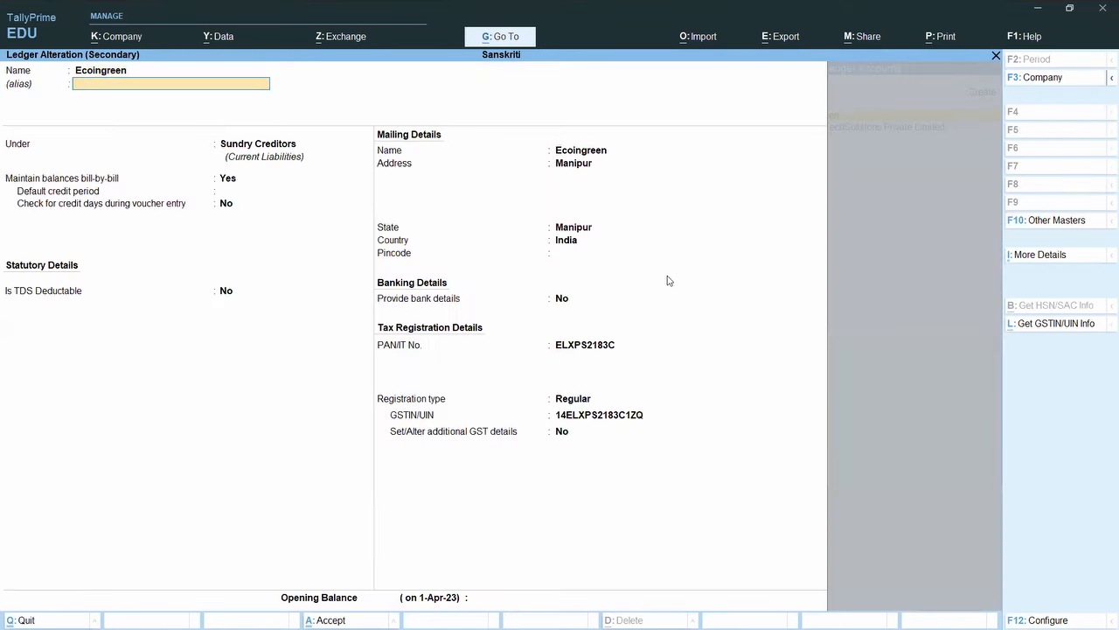
key("Return")
key("Return")
key("Return")
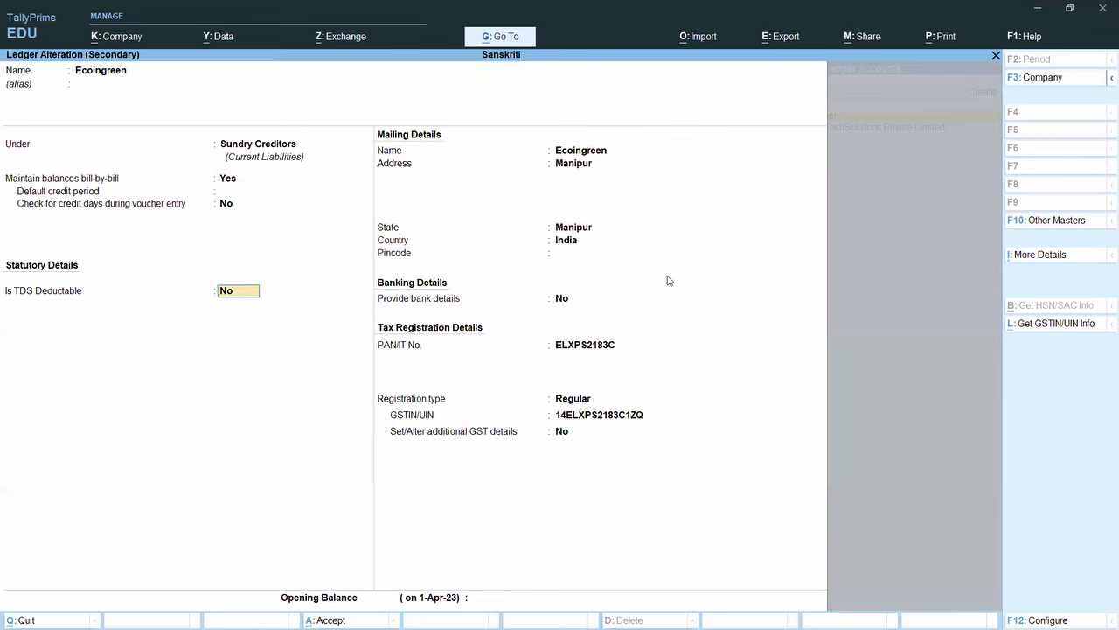
type("y")
key("Return")
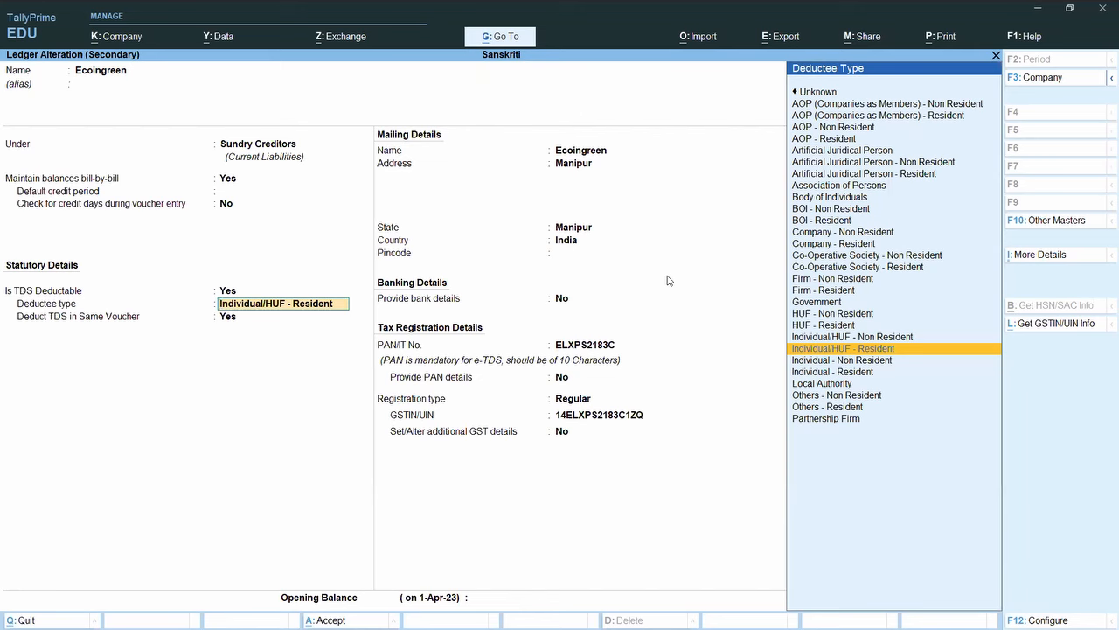
key("Return")
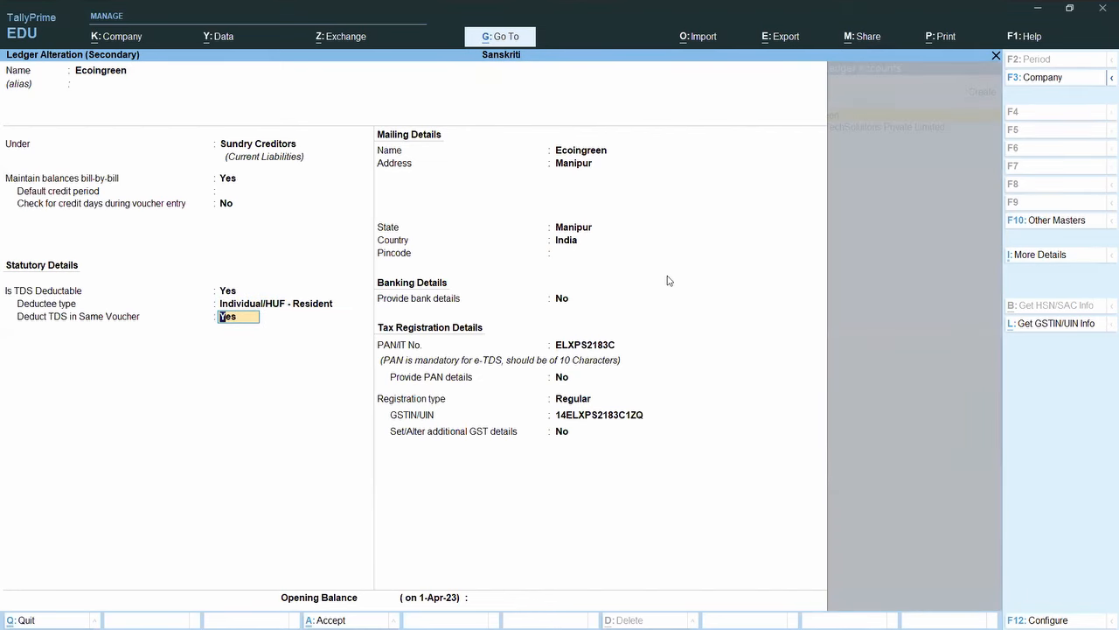
key("Return")
key("ctrl+a")
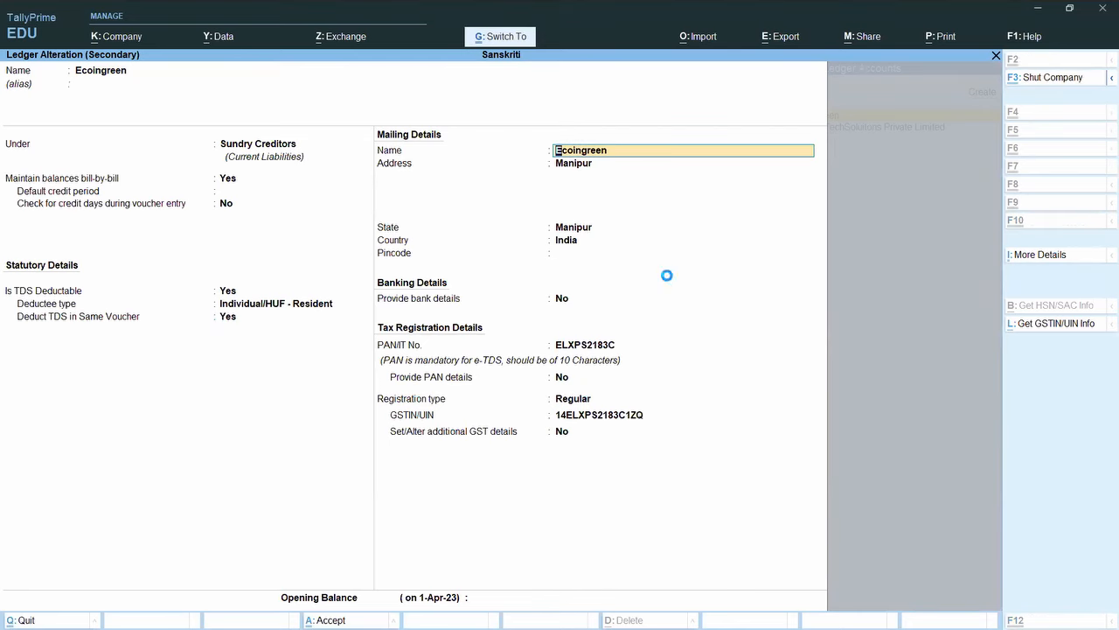
key("ctrl+a")
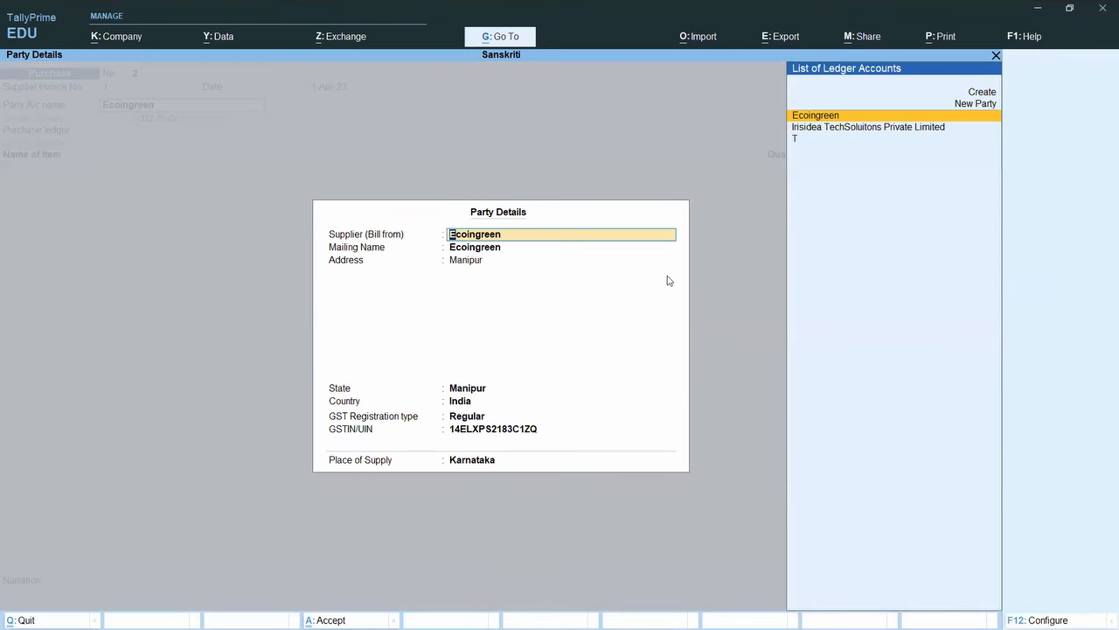
Step: Accept Ecoingreen's party details and choose Purchase 12% as the voucher's purchase ledger
key("ctrl+a")
key("Down")
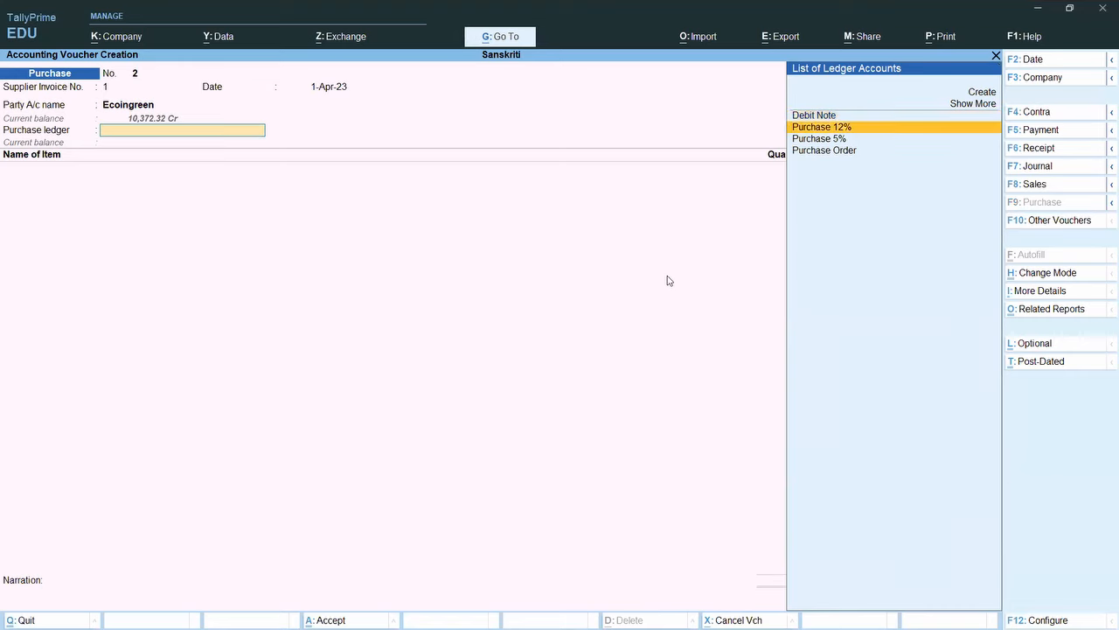
key("Return")
Step: Turn on the other statutory details in the Purchase 12% ledger and keep TDS set to Applicable
key("Escape")
key("ctrl+Return")
key("Return")
key("Return")
key("Return")
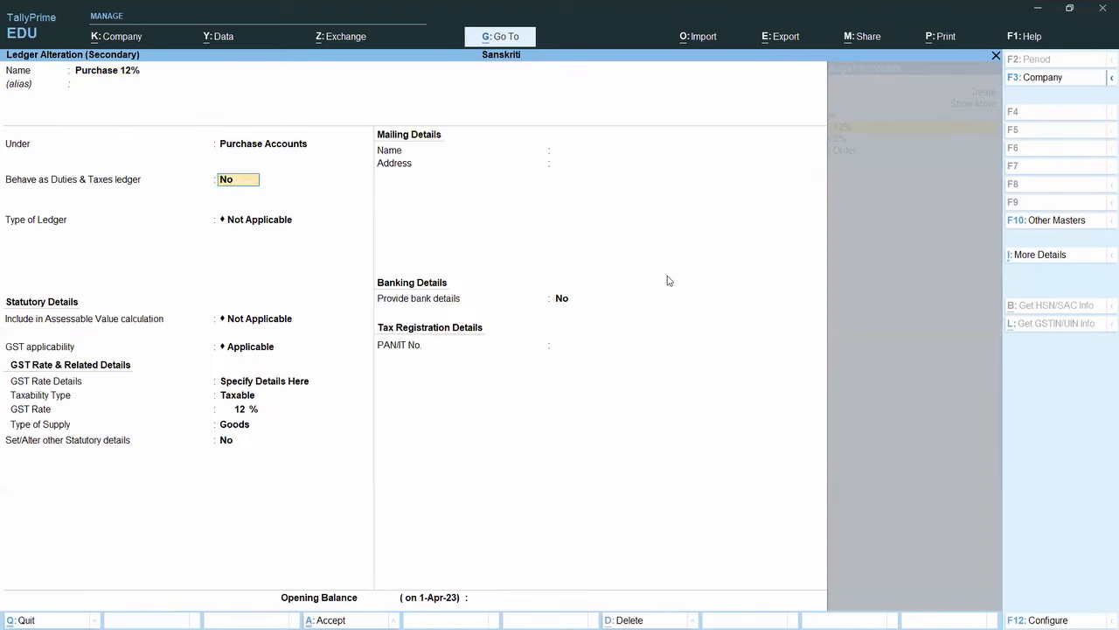
key("Return")
key("Return")
key("Return")
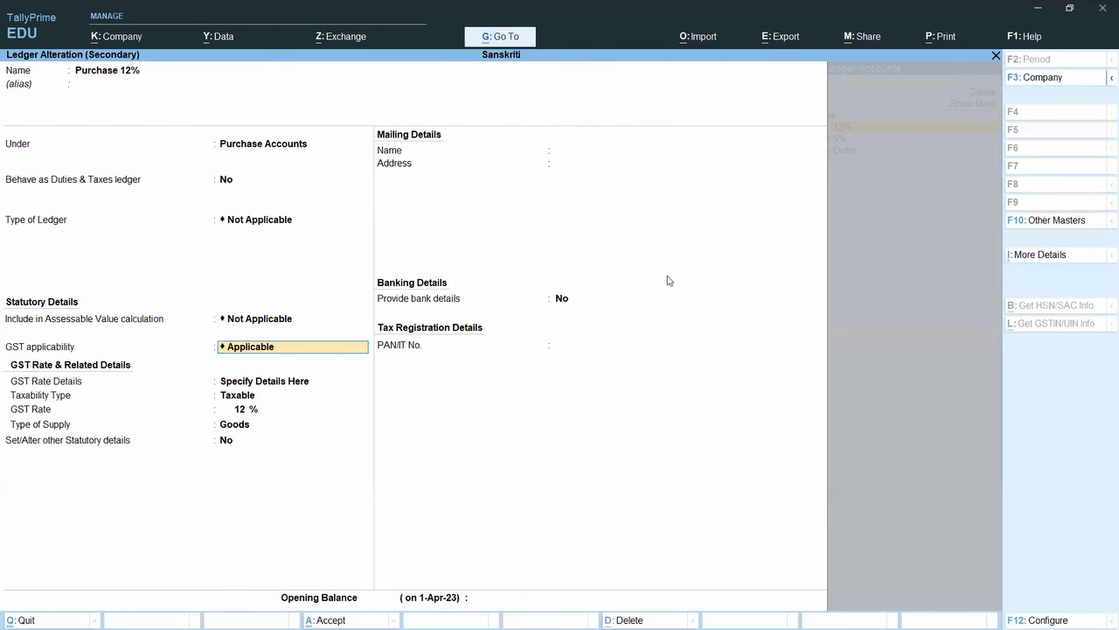
key("Return")
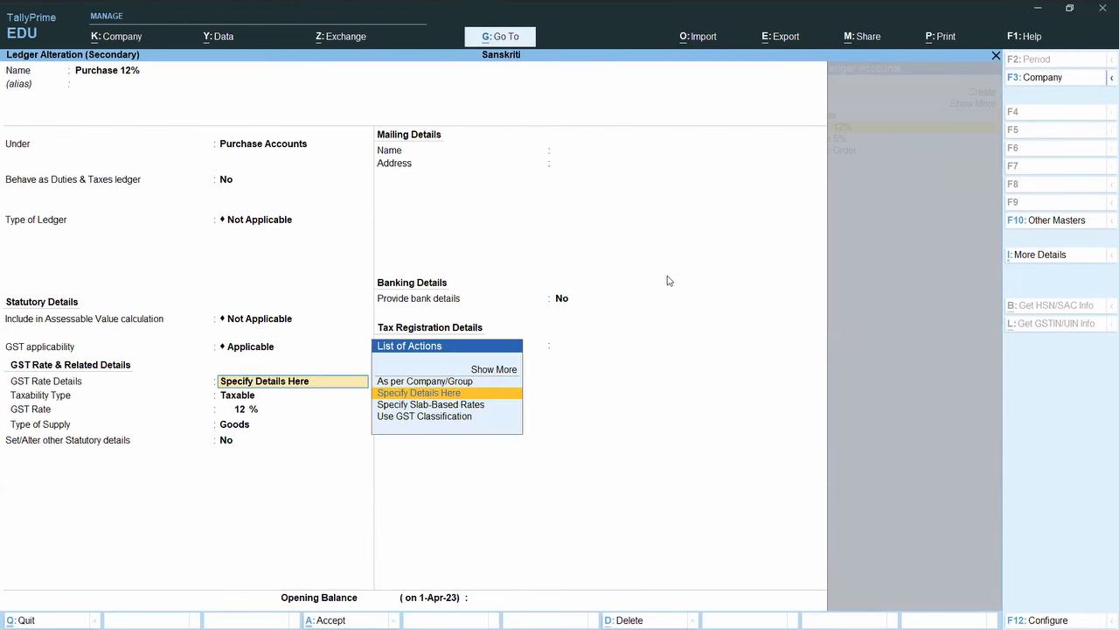
key("Return")
key("Return")
key("Return")
key("Return")
type("y")
key("Return")
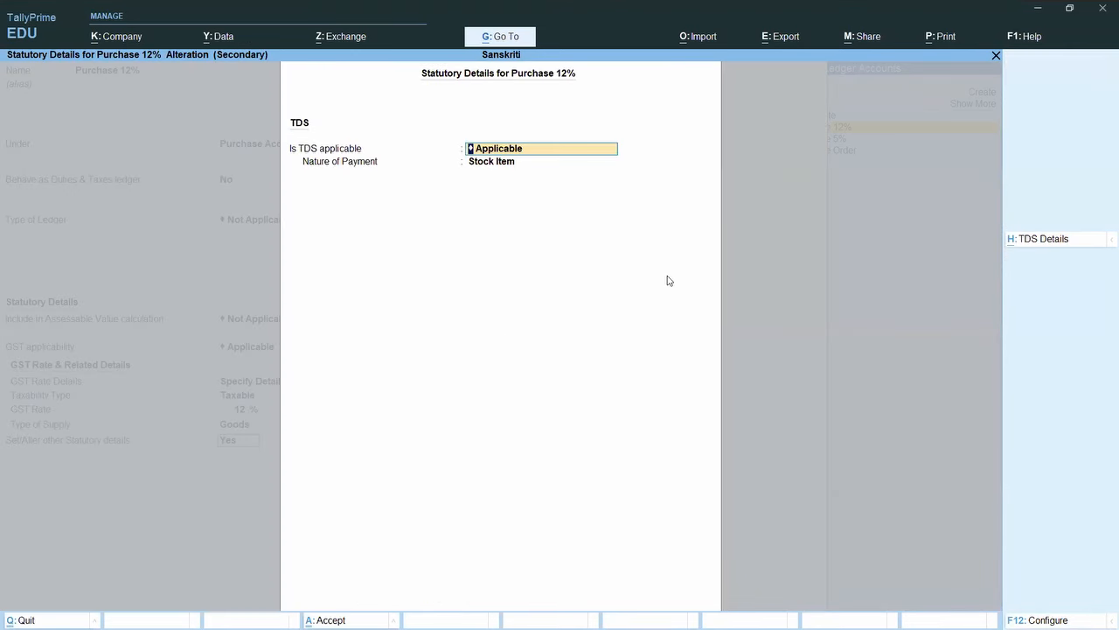
key("Return")
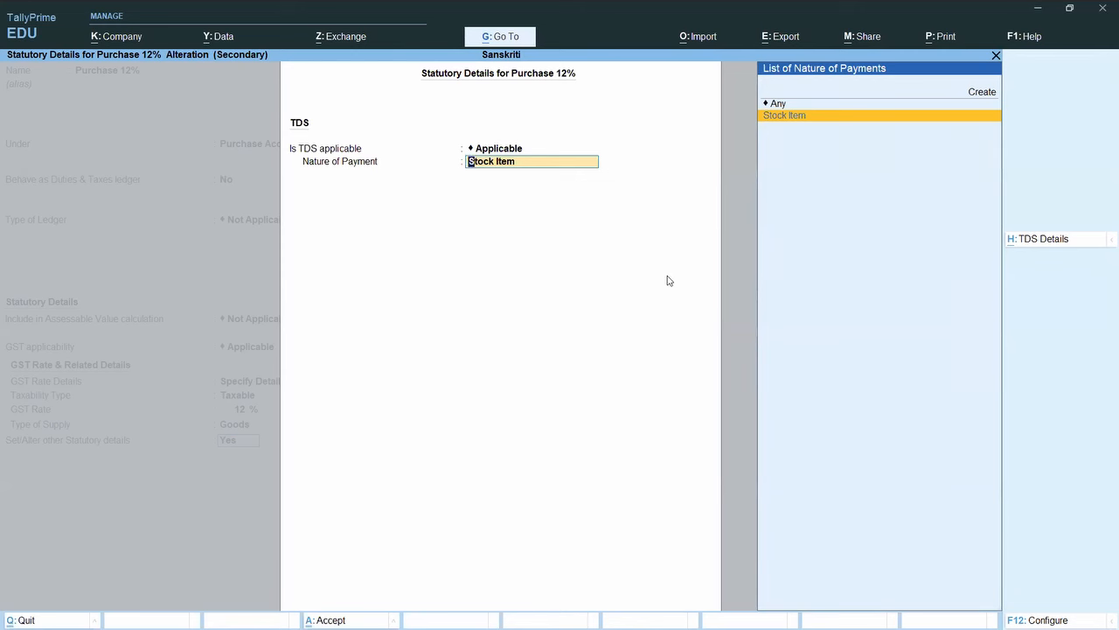
Step: Check the Stock Item nature of payment against the Word exercise, and save the Purchase 12% ledger with it
key("alt+c")
key("Escape")
key("ctrl+Return")
key("Return")
key("Return")
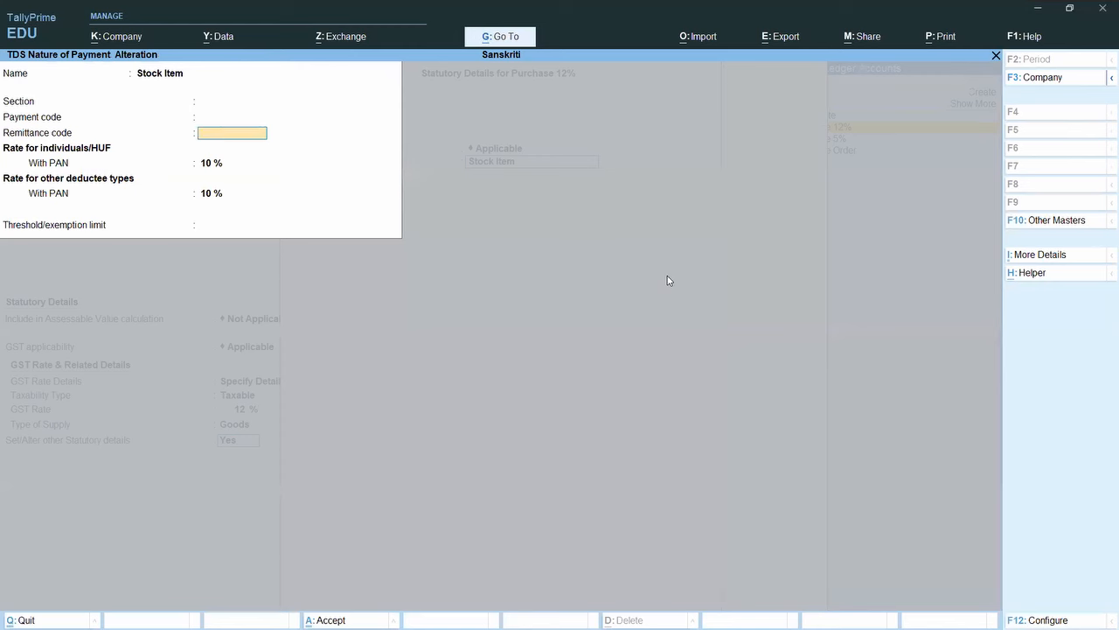
key("alt+Tab")
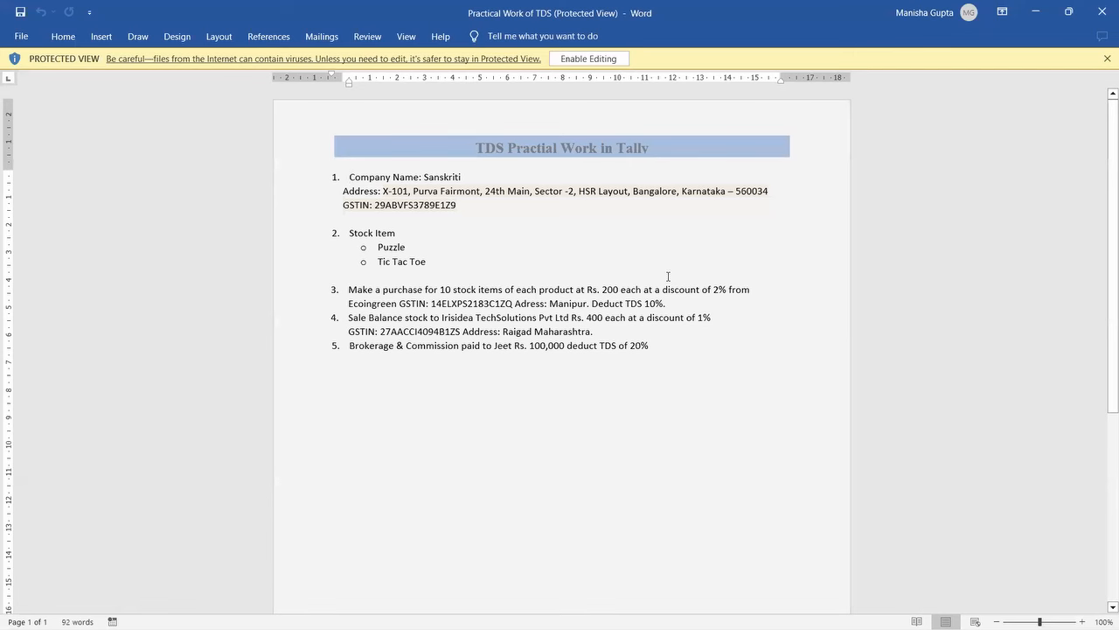
key("alt+Tab")
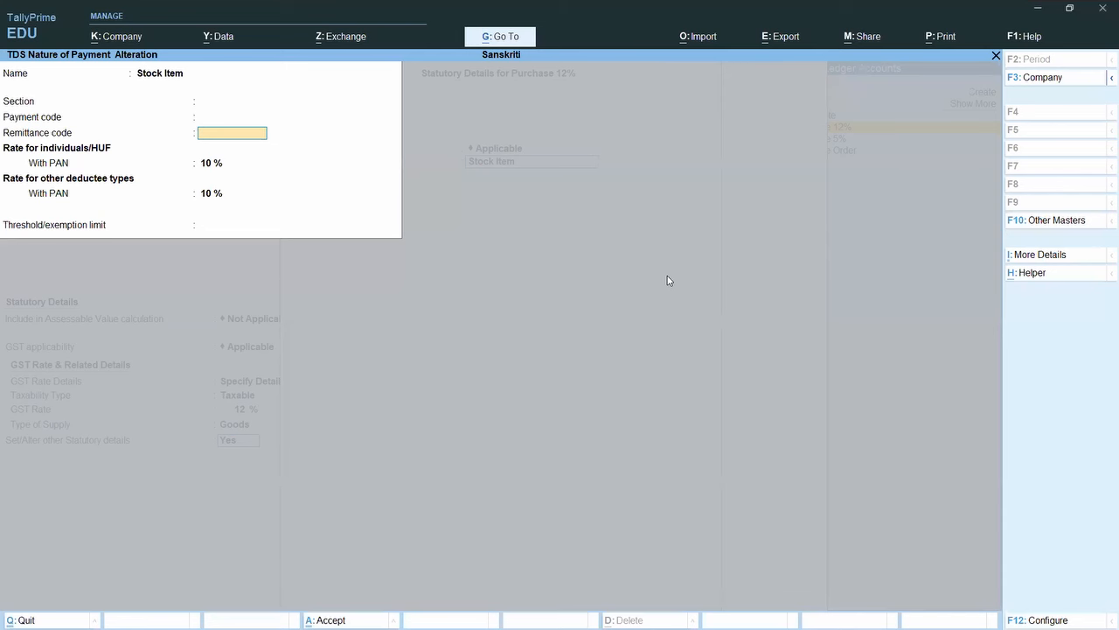
key("ctrl+a")
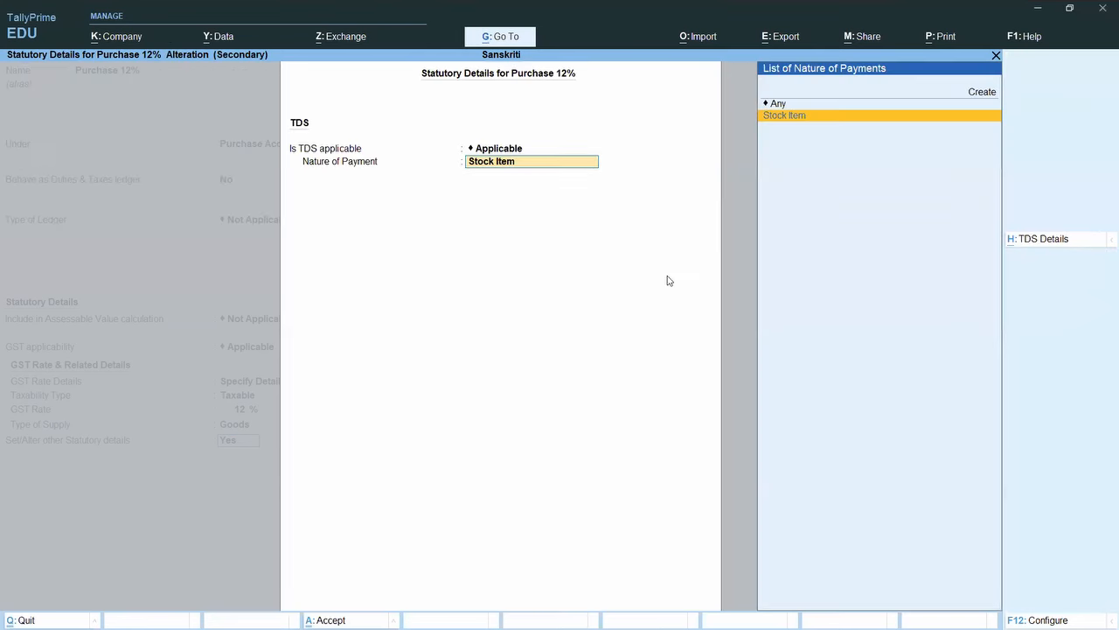
key("Return")
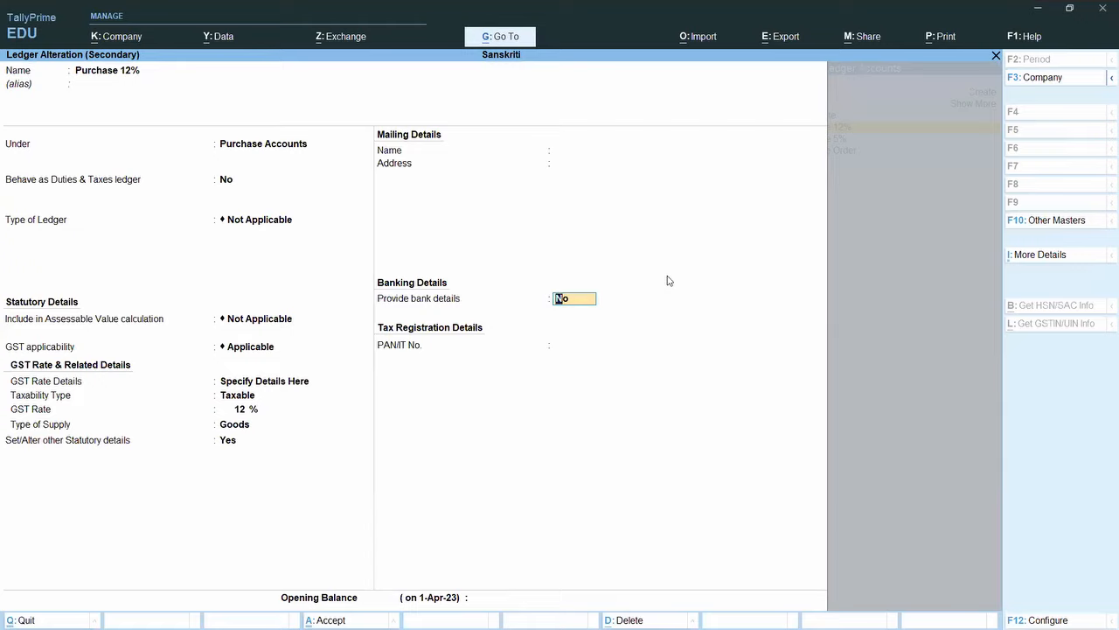
key("ctrl+a")
Step: Use the Purchase 12% ledger in the voucher with Stock Item as the TDS nature of payment
key("Return")
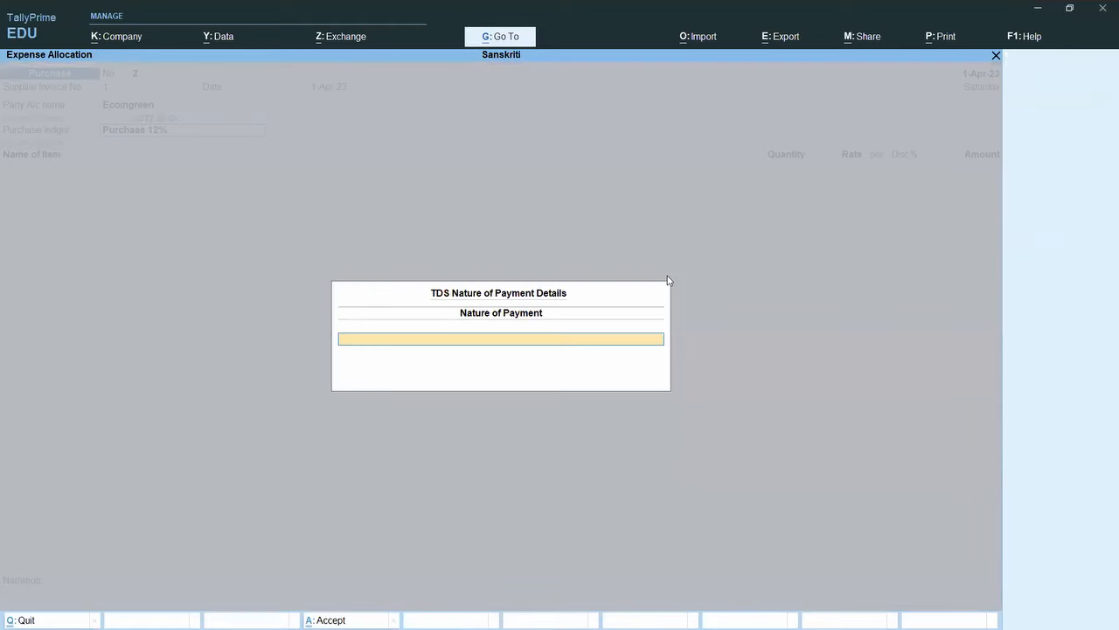
type("S")
key("Return")
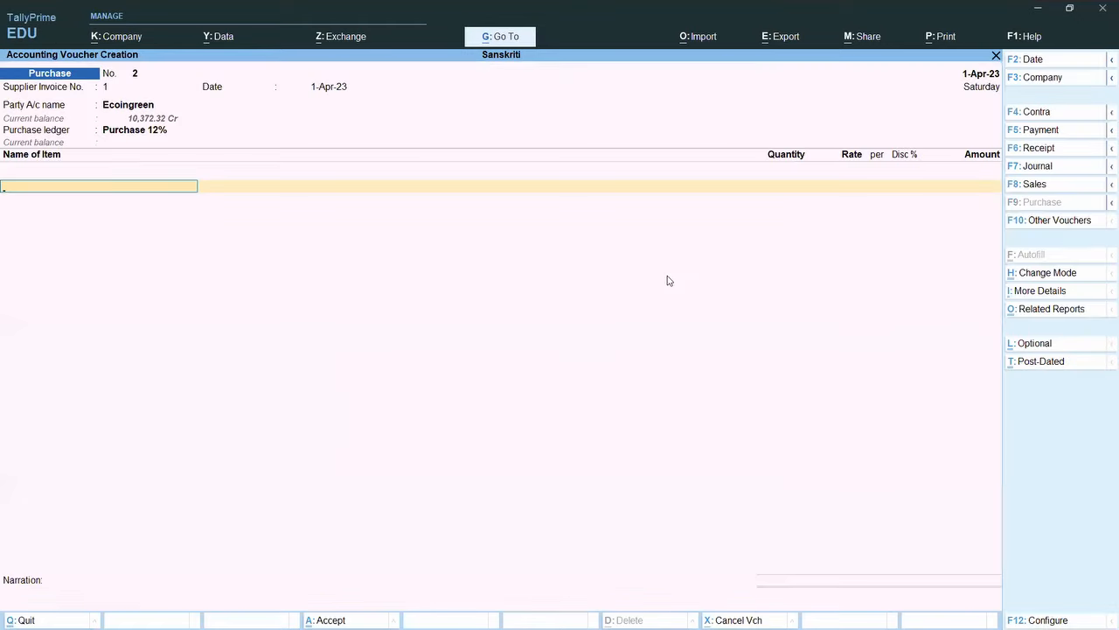
Step: Start creating a stock item named Puzzle under Primary with PCS as its unit
key("alt+c")
type("Puzzle")
key("Return")
key("Down")
key("Up")
key("Return")
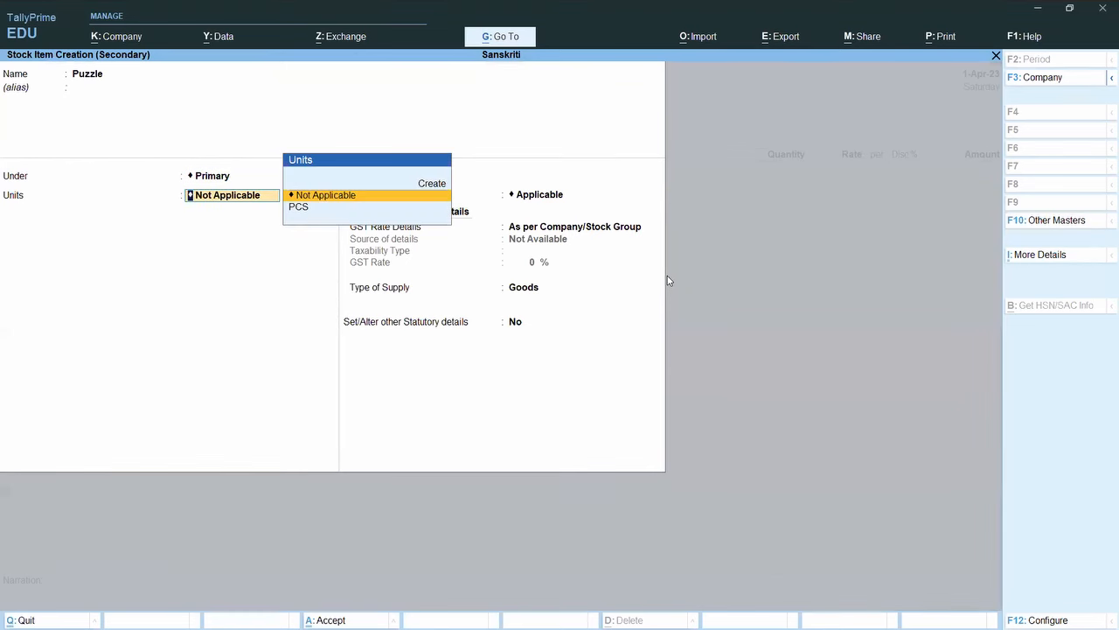
key("Down")
key("Return")
Step: Specify the GST details of the Puzzle item directly, as Taxable at a GST rate of 12%
key("Return")
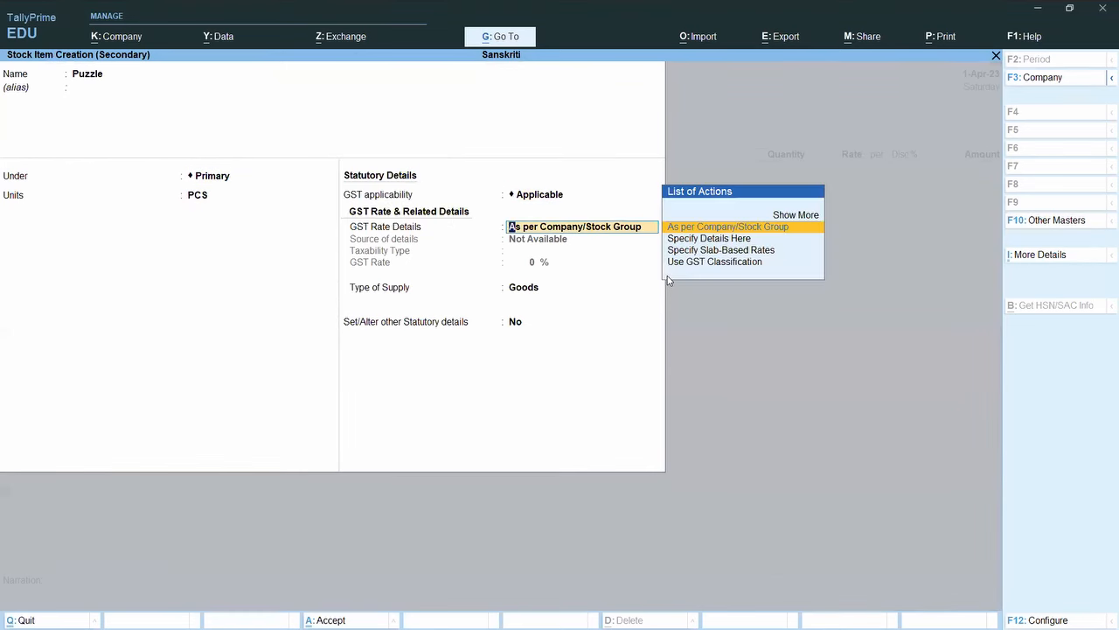
key("Return")
key("BackSpace")
key("Down")
key("Return")
key("Return")
type("12")
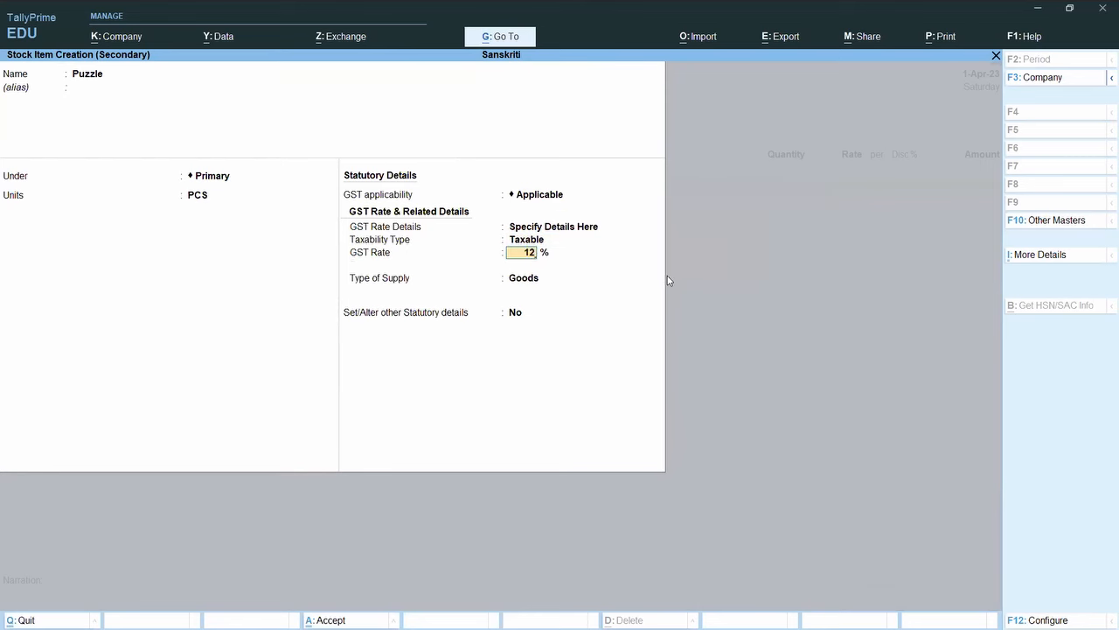
key("Return")
Step: Enable the TDS details of the Puzzle item with Stock Item as the nature of payment, and save the item
key("Return")
type("y")
key("Return")
type("y")
key("Return")
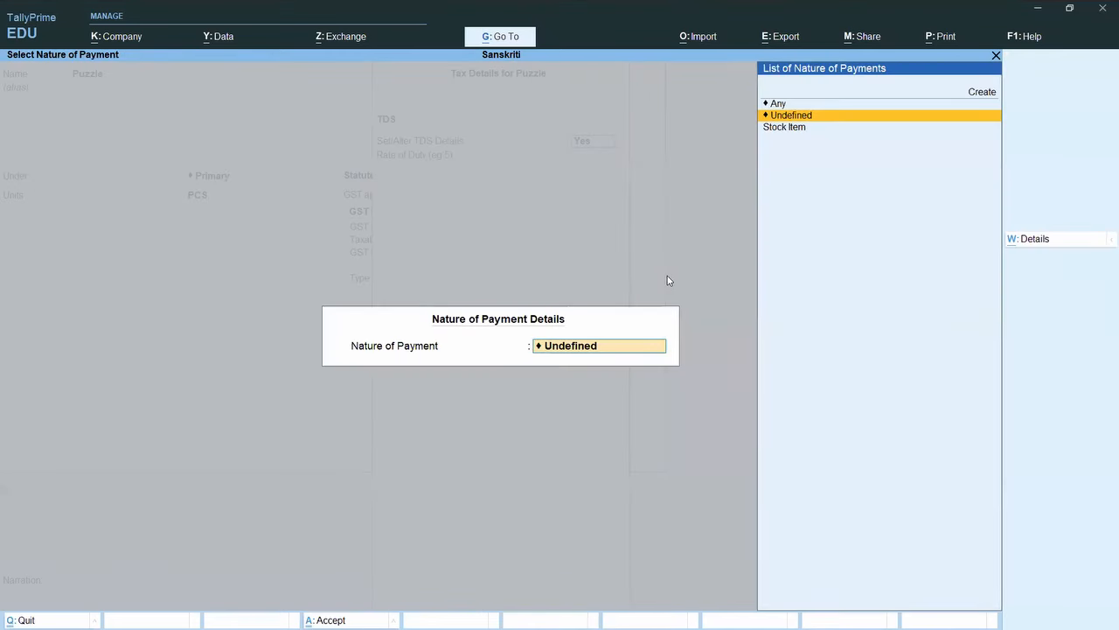
key("Down")
key("Return")
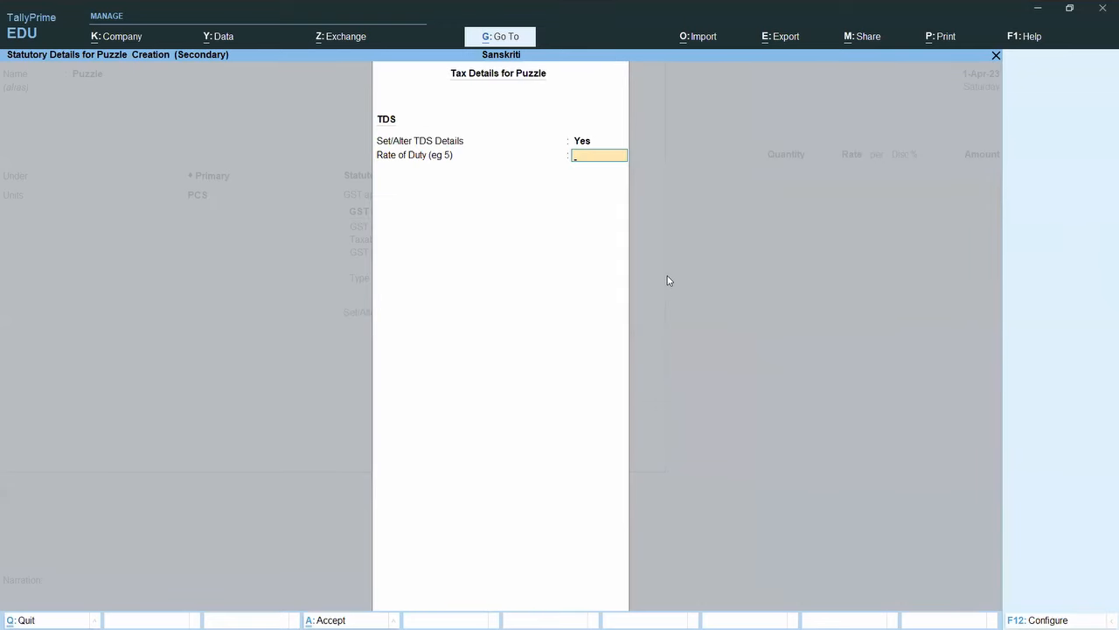
key("Return")
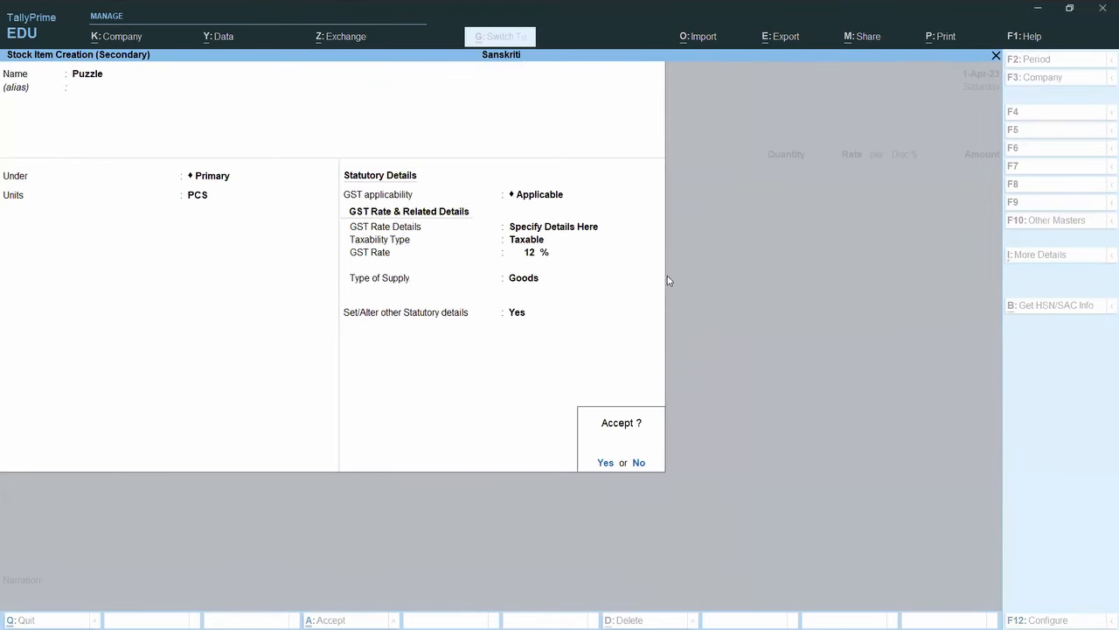
key("Return")
Step: Allocate 10 PCS of Puzzle to a new order numbered 1, due in 1 day
key("Up")
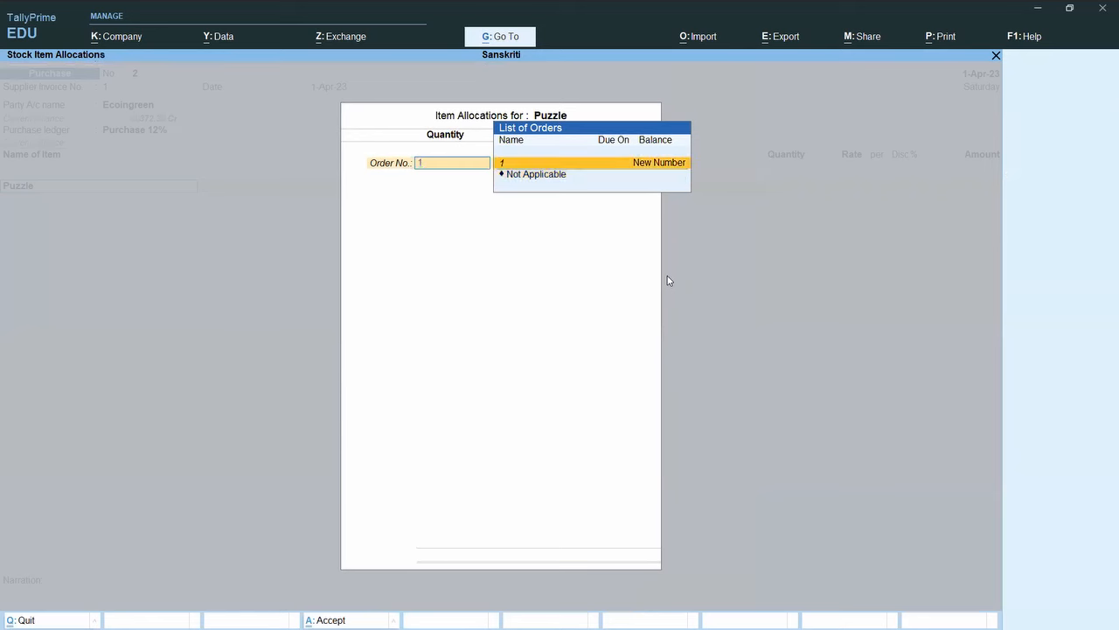
key("Return")
type("1")
key("Return")
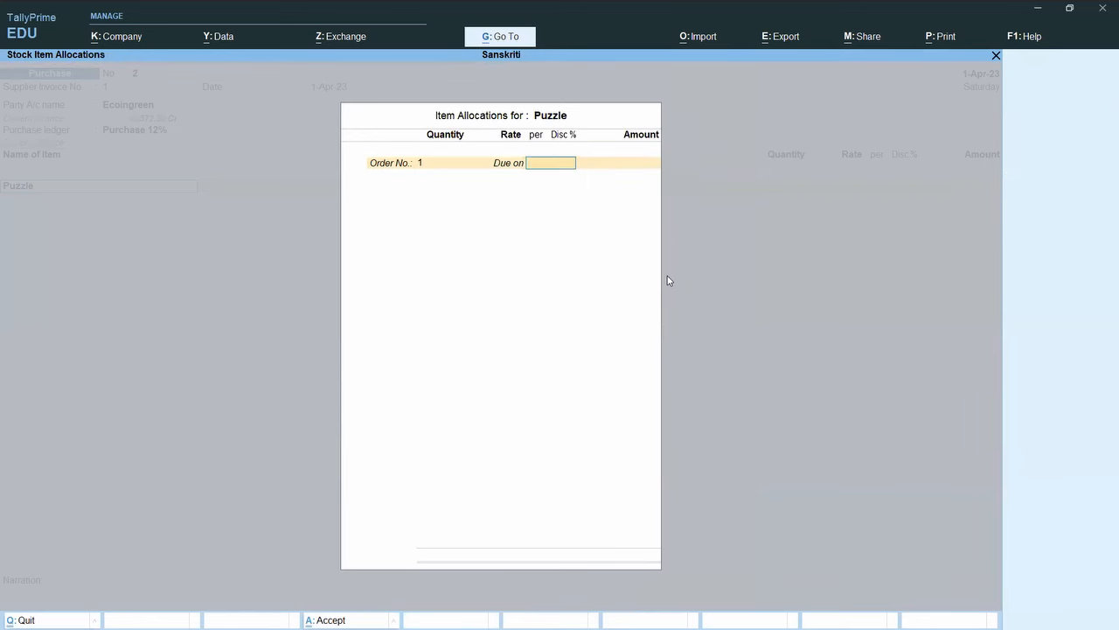
type("1")
key("Return")
type("10")
key("Return")
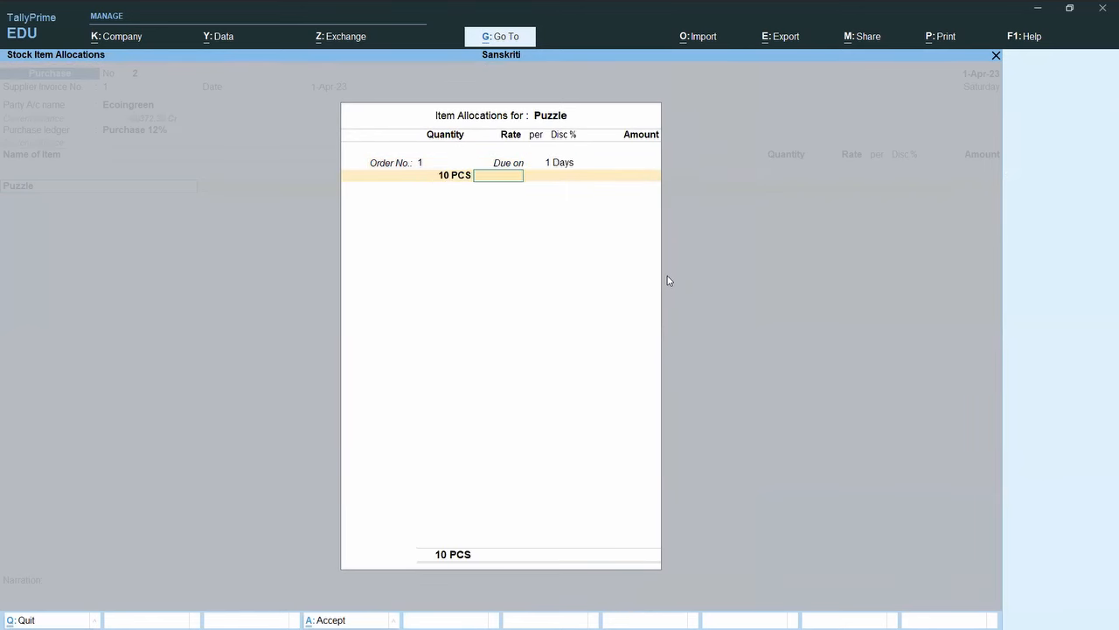
Step: Set the Puzzle allocation's rate to 200 per PCS with a 2% discount, and complete the allocation
type("200")
key("Return")
type("2")
key("BackSpace")
type("0")
key("Return")
key("Return")
key("BackSpace")
key("BackSpace")
type("200")
key("Return")
key("Return")
type("2")
key("Return")
key("Return")
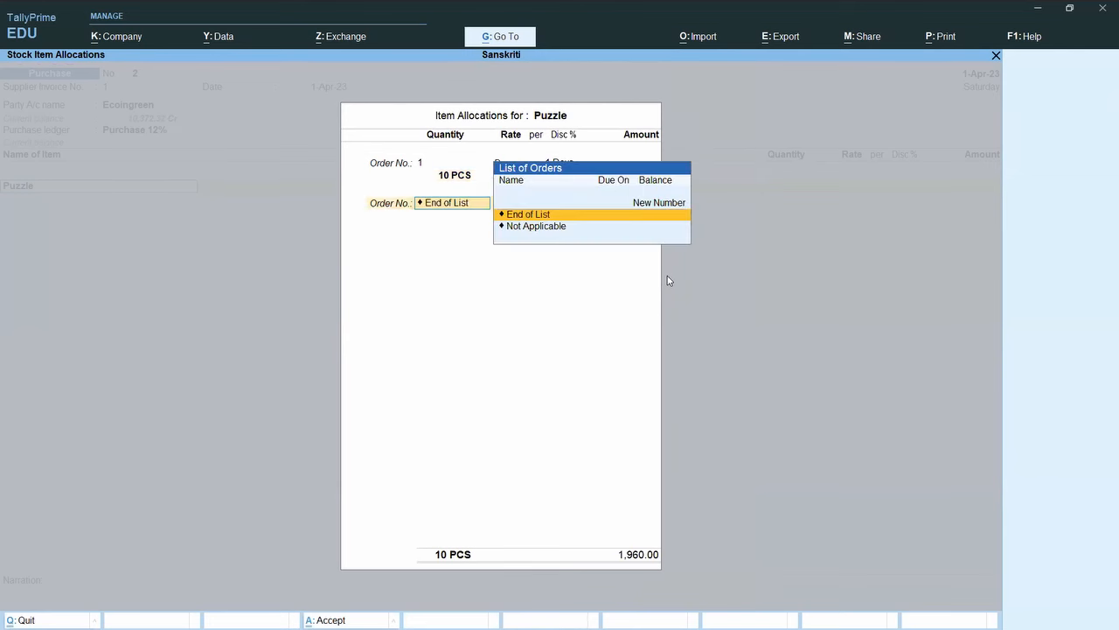
key("Return")
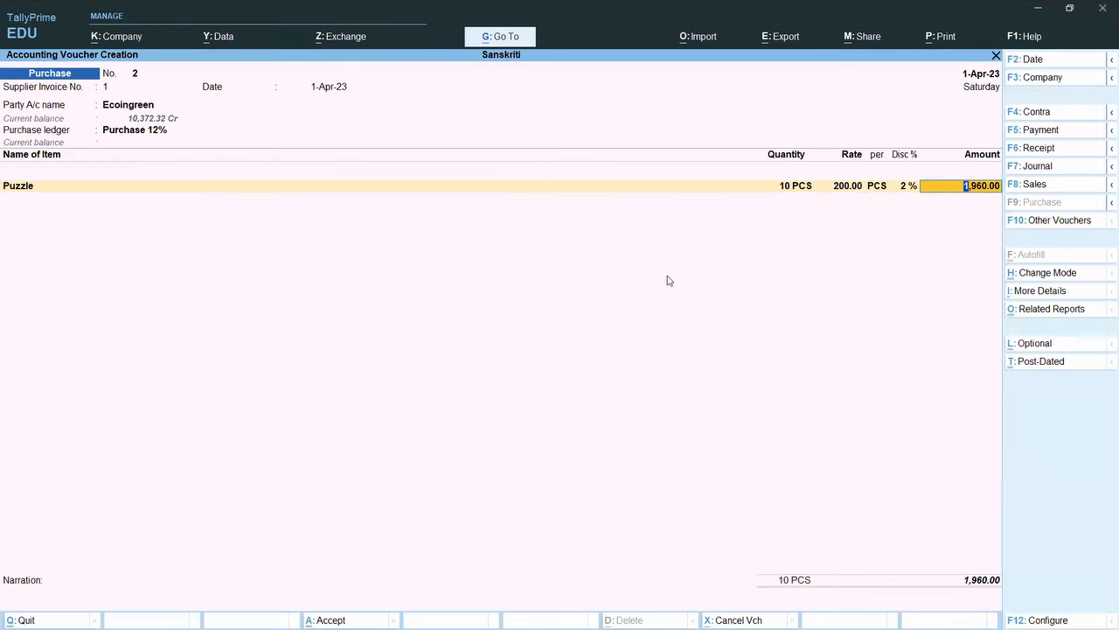
Step: Keep the Puzzle line's GST rate as per masters and specify its HSN/SAC directly as 12
key("Return")
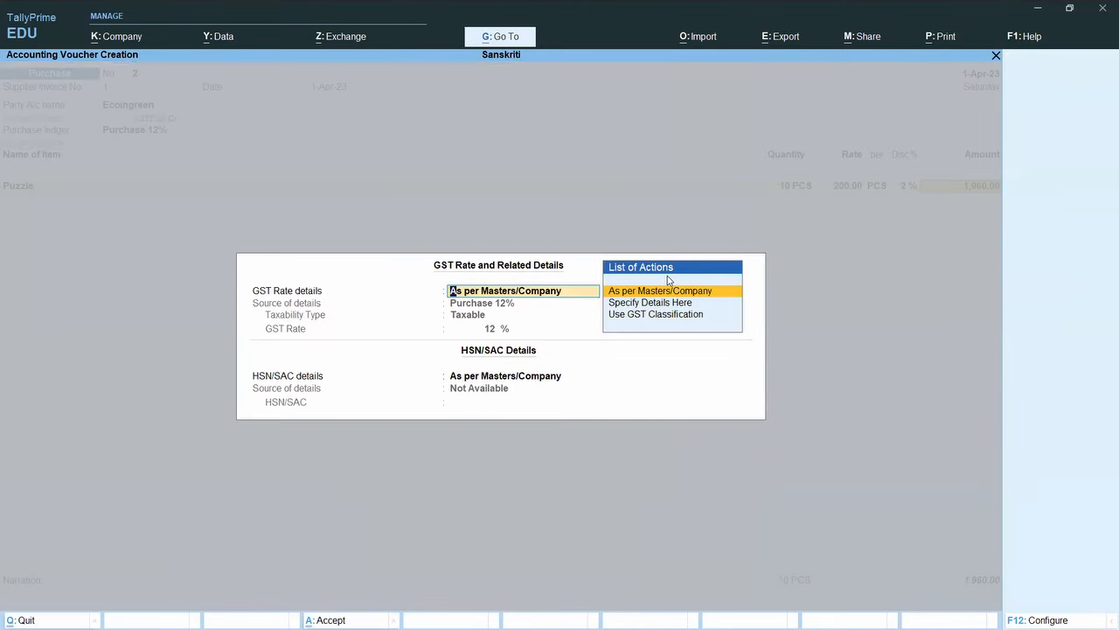
key("Return")
key("Down")
key("Return")
type("12")
key("Return")
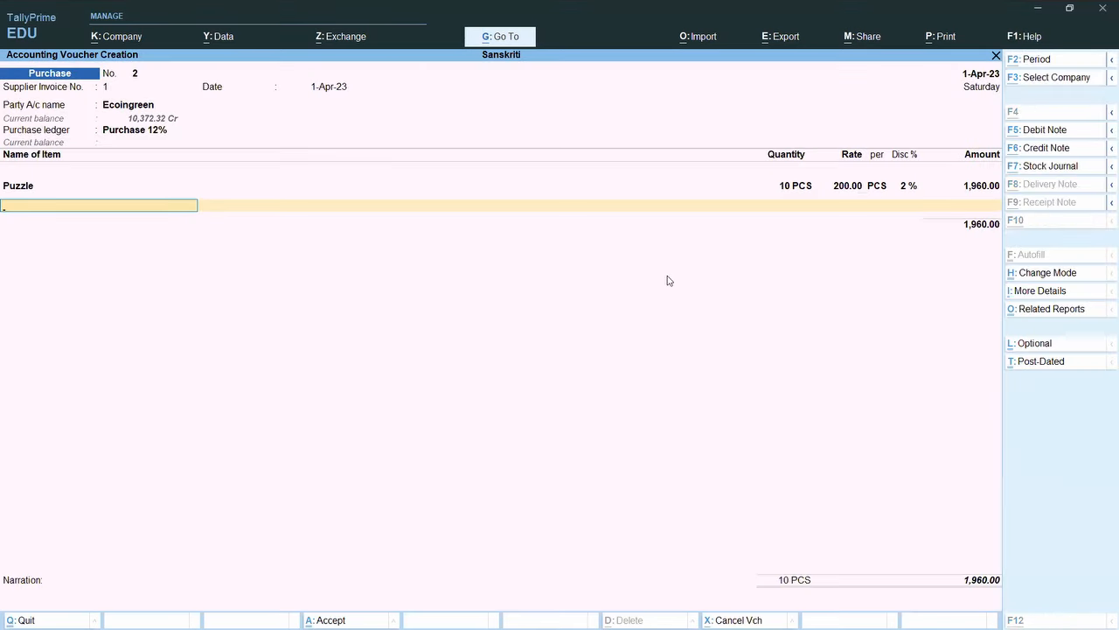
Step: Check the second stock item in the Word exercise, and start creating Tic Tae Toe under Primary with PCS as its unit
key("alt+Tab")
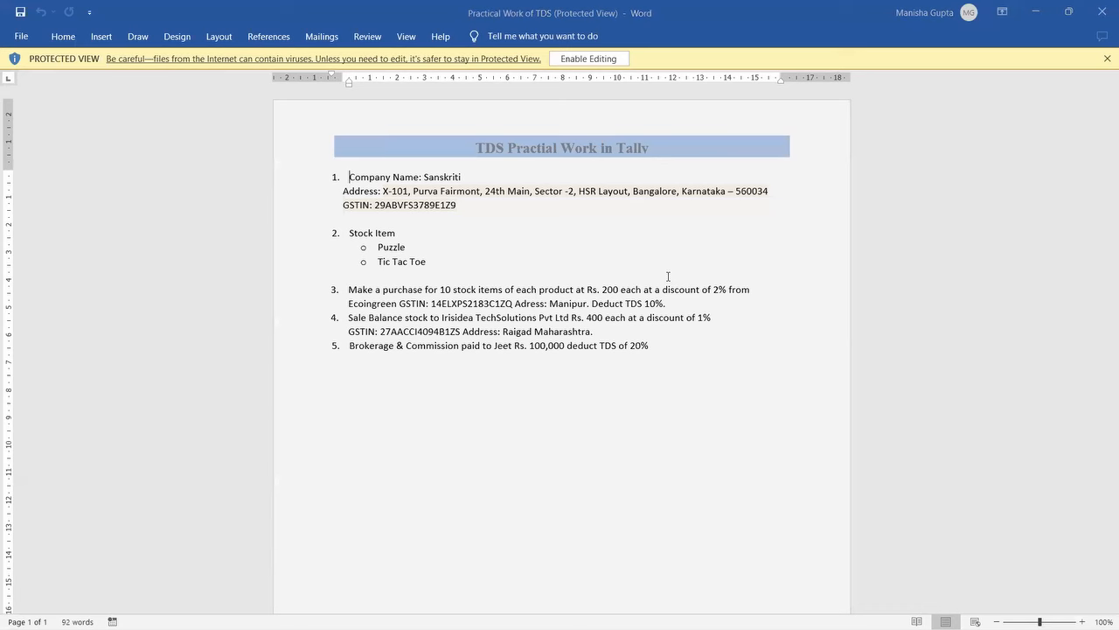
key("alt+Tab")
type("T")
key("alt+c")
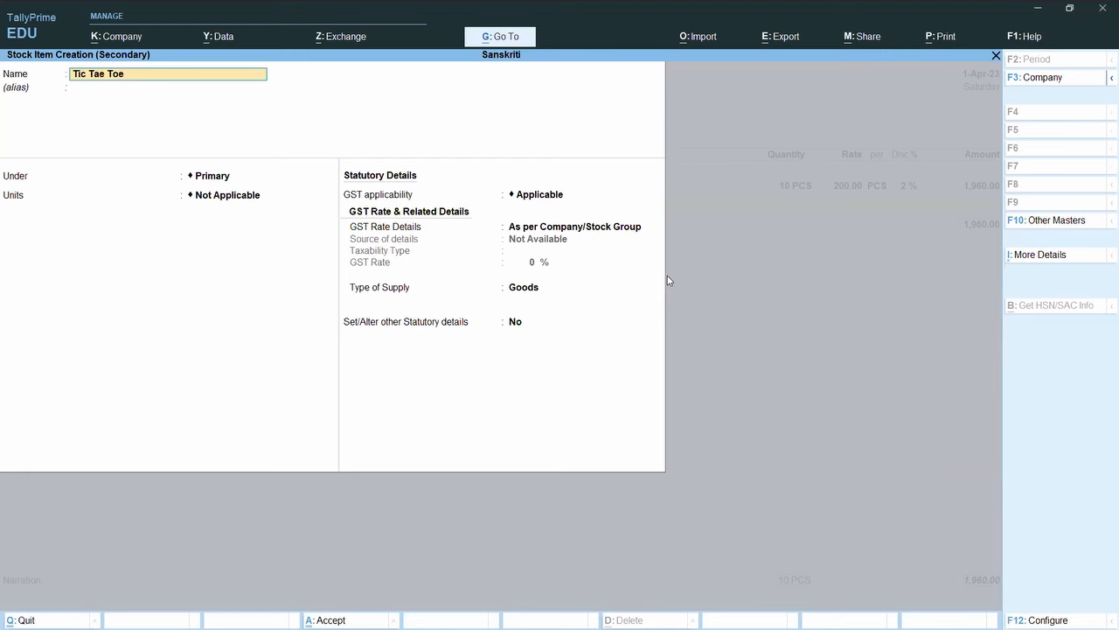
type("Tic Tae Toe")
key("Return")
key("Return")
key("Return")
key("Down")
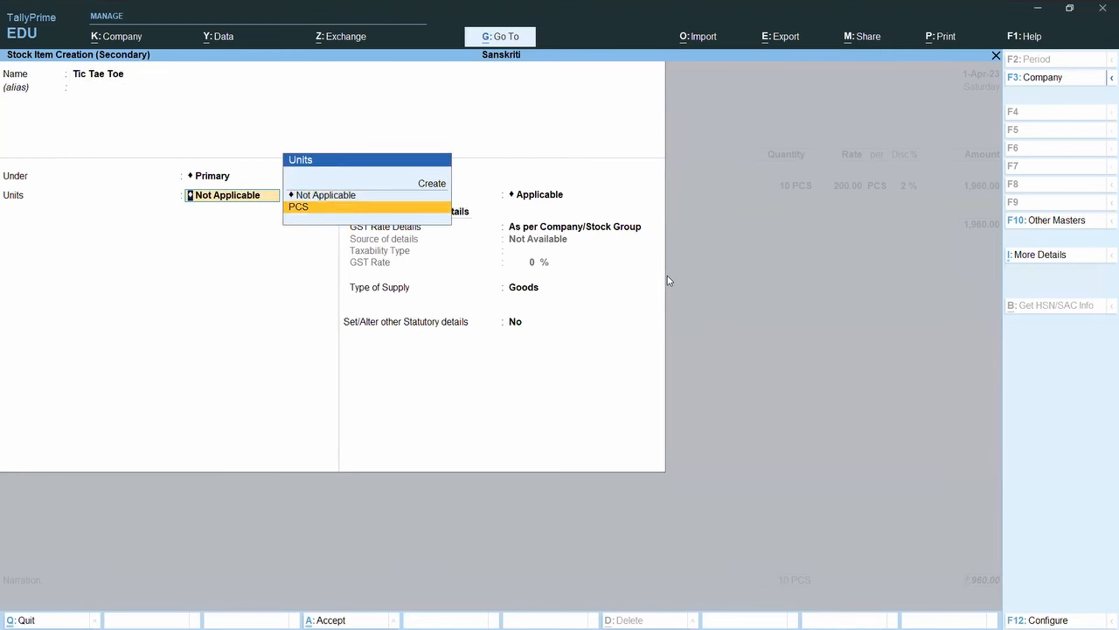
key("Return")
Step: Specify the GST details of the Tic Tae Toe item directly, as Taxable at a GST rate of 12%
key("Return")
key("Down")
key("Return")
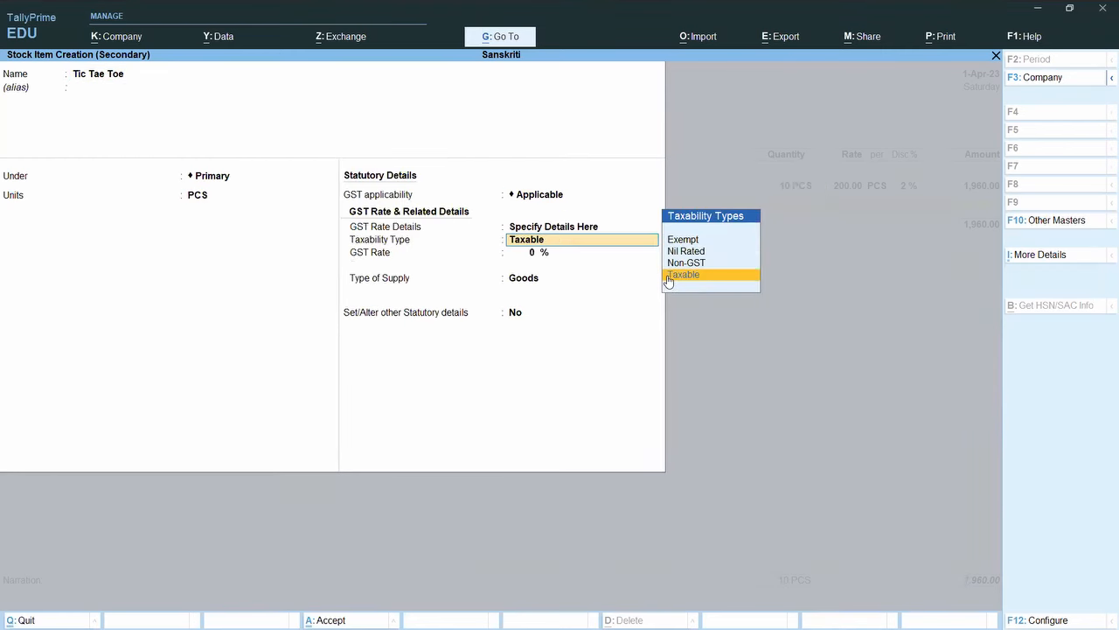
key("Return")
type("12")
key("Return")
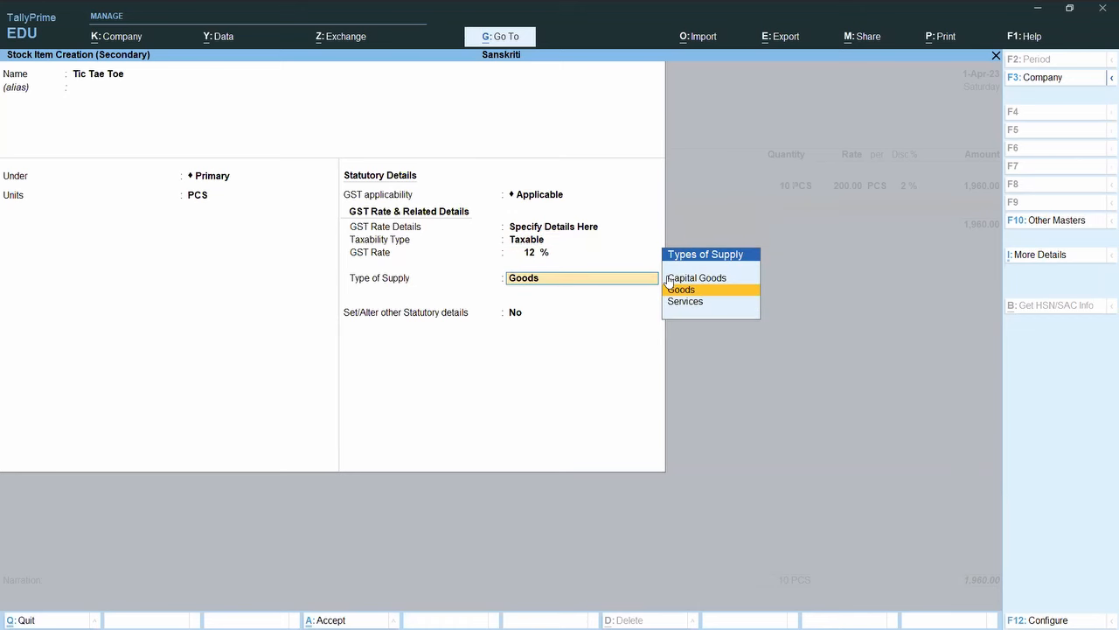
Step: Enable TDS details for Tic Tae Toe with Stock Item as the nature of payment, and save the item
key("Return")
type("y")
key("Return")
type("y")
key("Return")
key("Down")
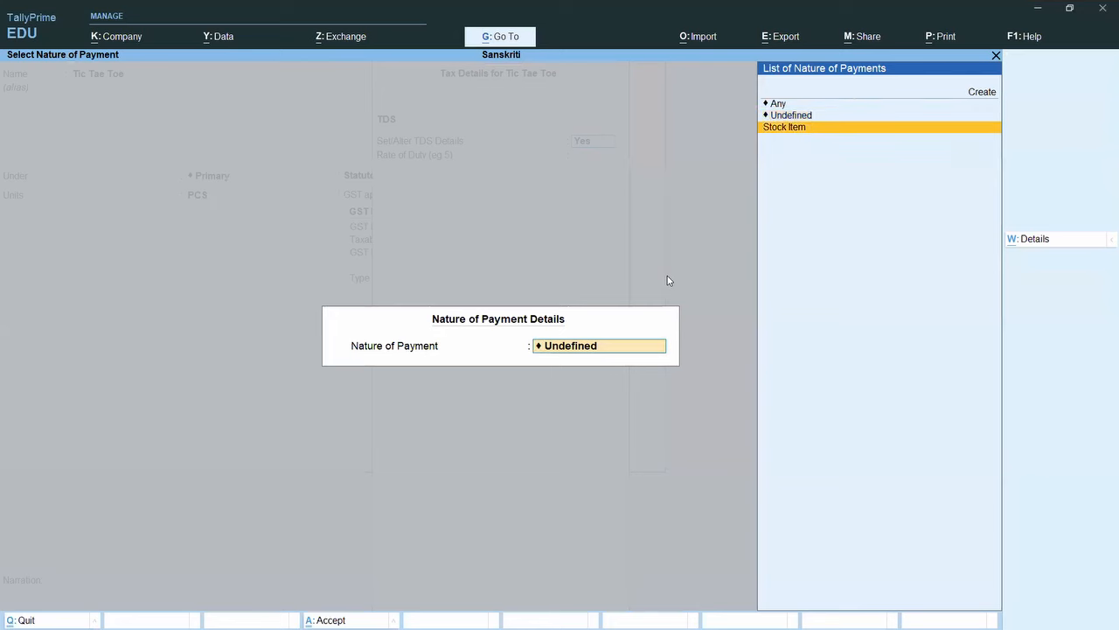
key("Return")
key("Return")
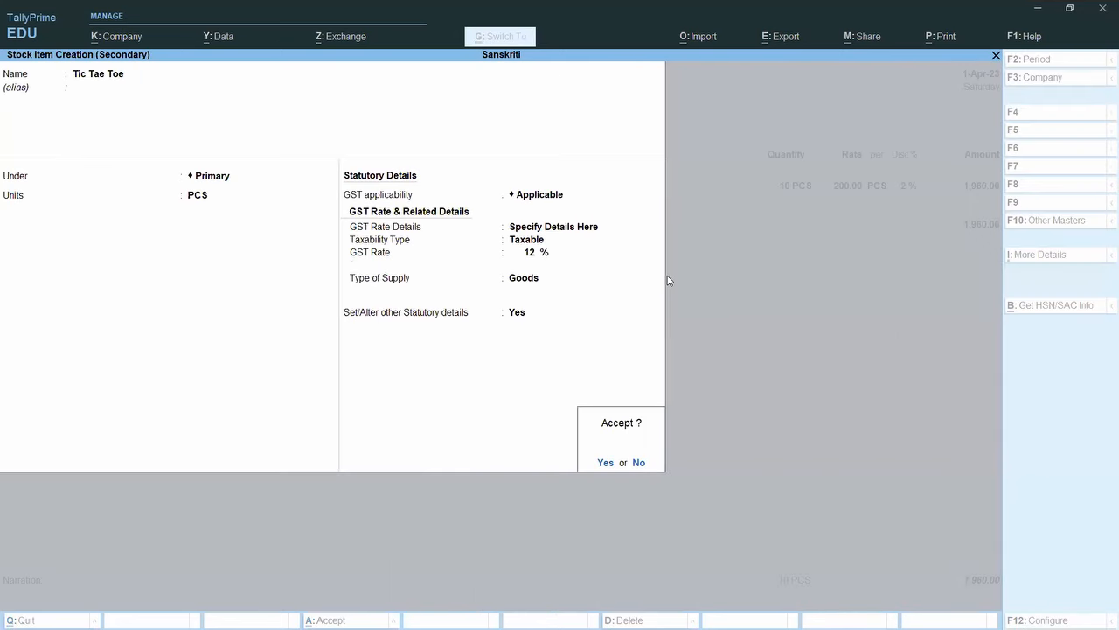
key("Return")
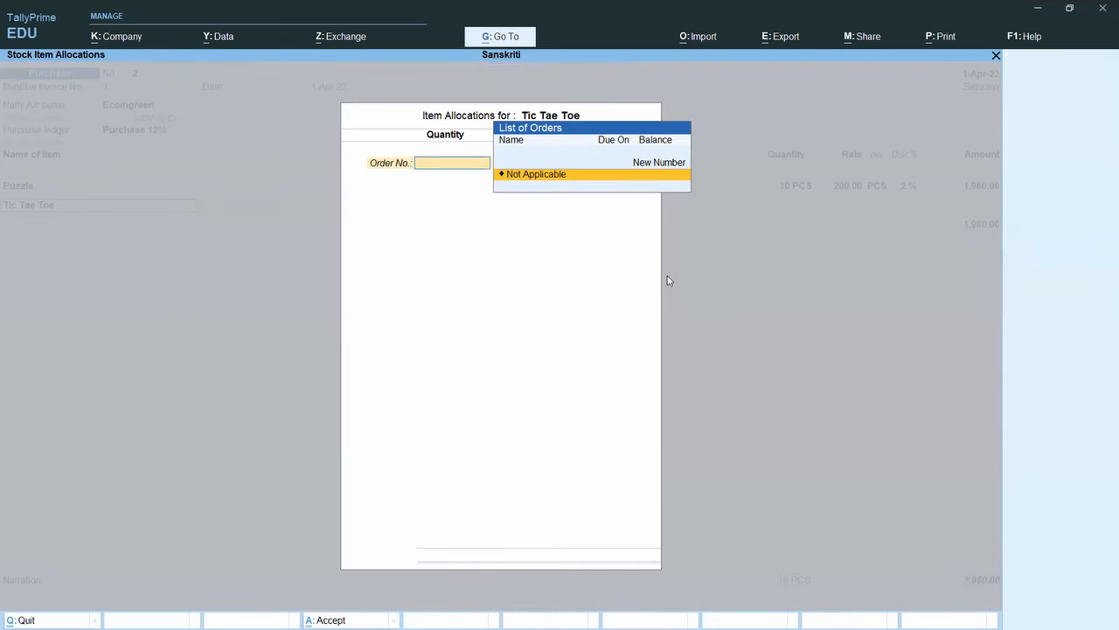
Step: Allocate 10 PCS of Tic Tae Toe to a new order numbered 1, due in 1 day
type("2")
key("Return")
key("Escape")
key("Up")
key("Return")
type("1")
key("Return")
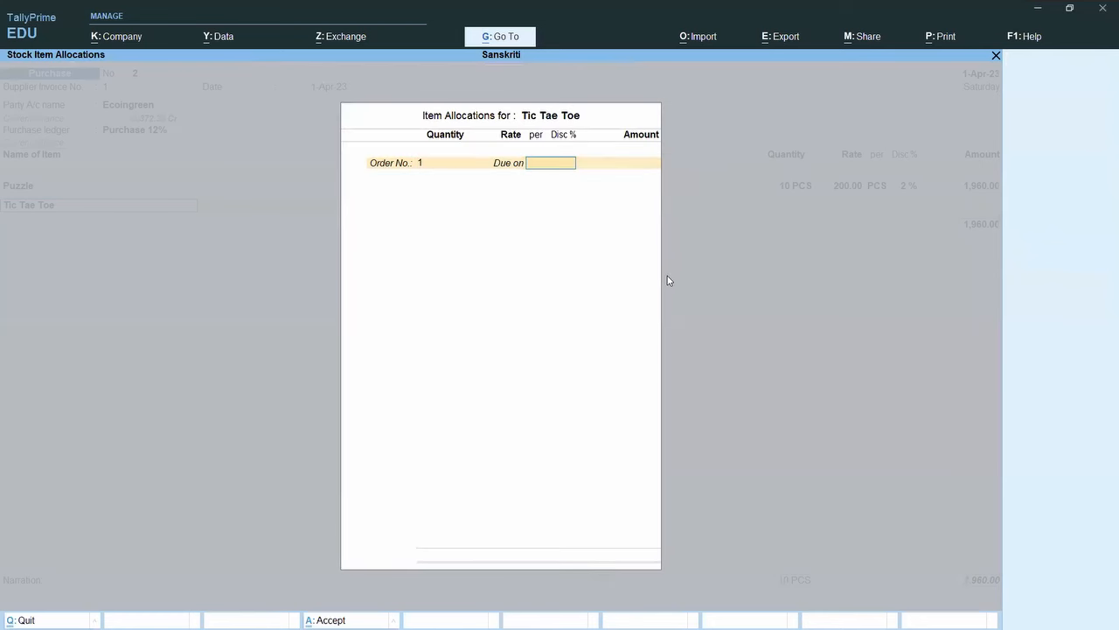
type("1")
key("Return")
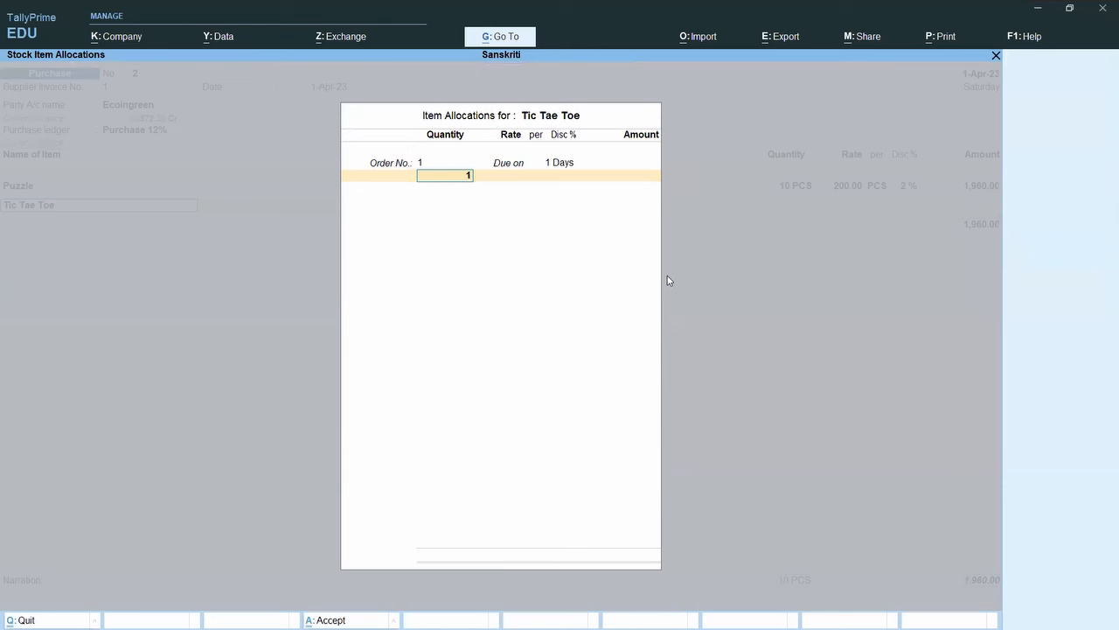
key("Return")
Step: Set the Tic Tae Toe allocation's rate to 200 per PCS with a 2% discount, and complete the allocation
type("200")
key("Return")
key("Return")
type("2")
key("Return")
key("Return")
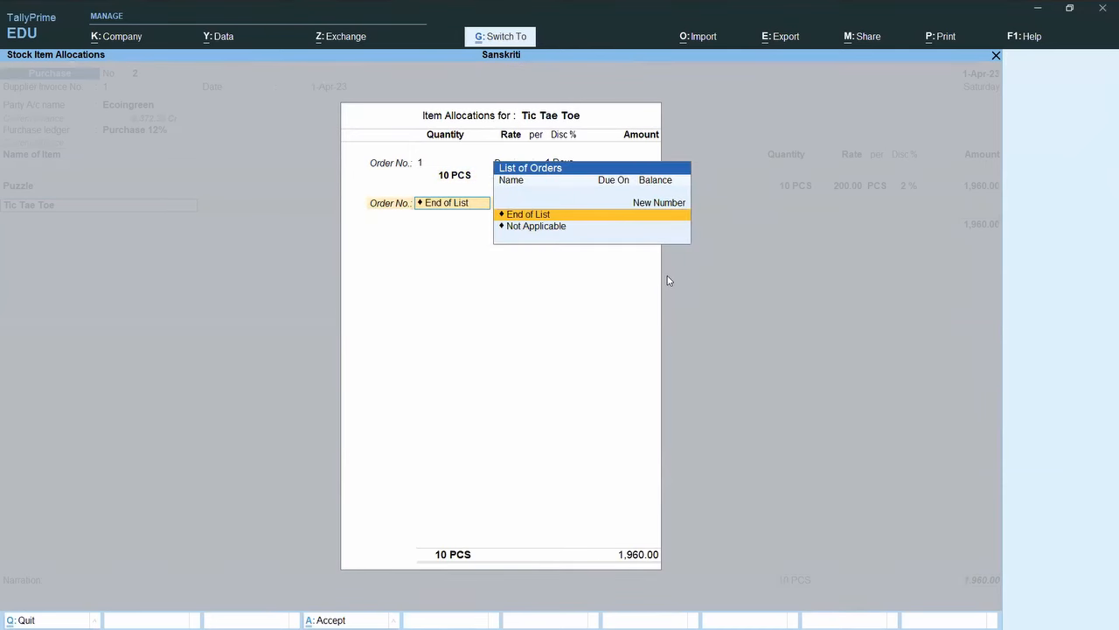
key("Return")
Step: Keep the Tic Tae Toe line's GST rate as per masters and specify its HSN/SAC directly as 9701
key("Return")
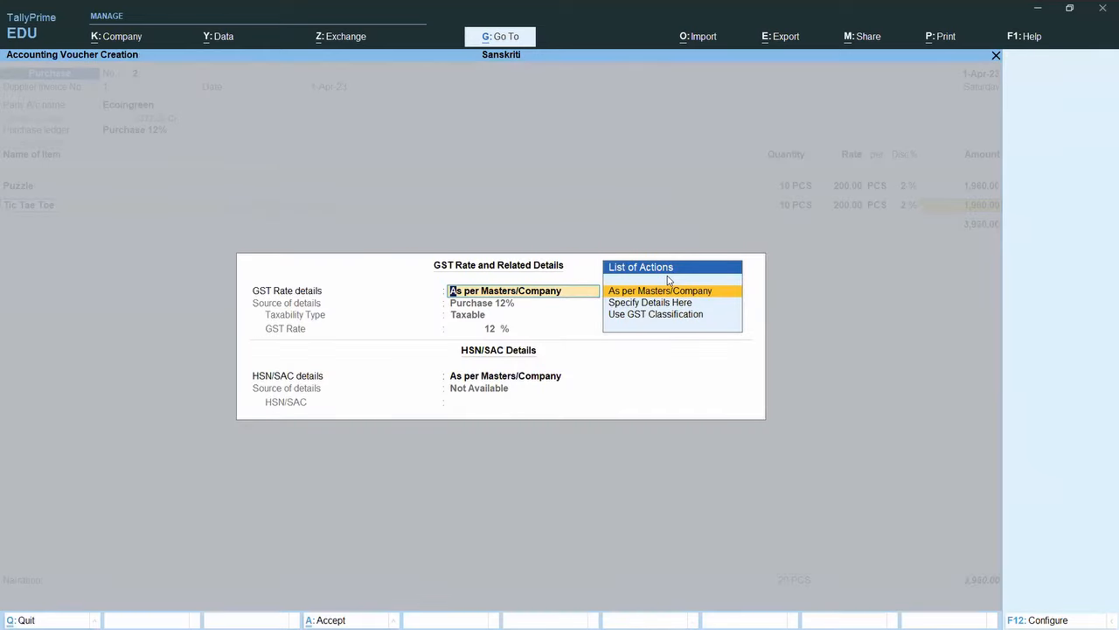
key("Return")
key("Down")
key("Return")
type("9701")
key("Return")
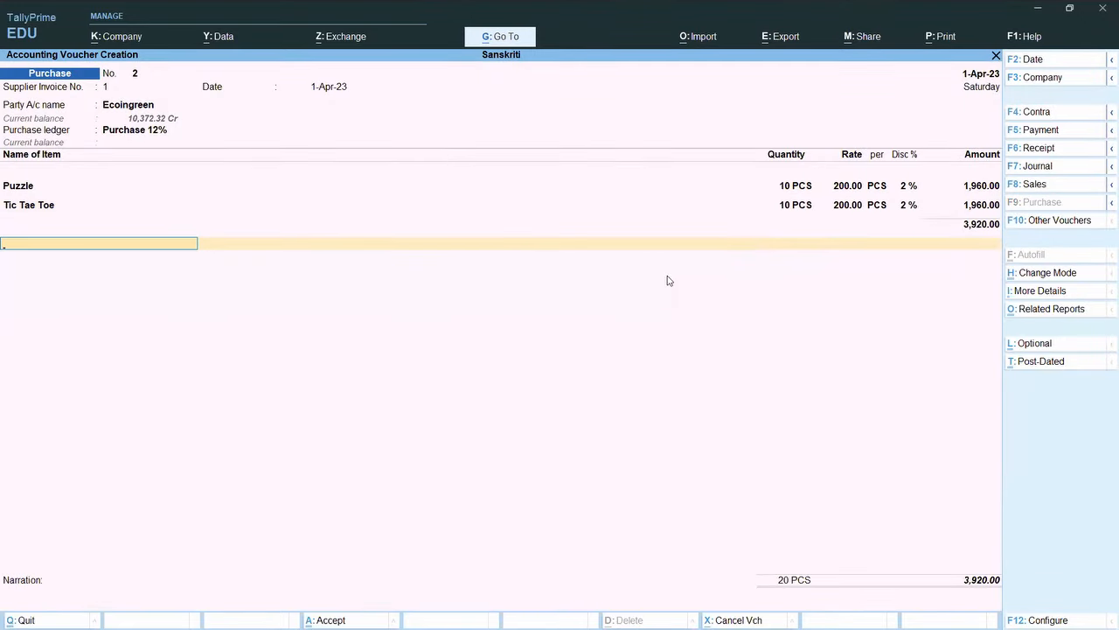
Step: Look for a suitable input tax ledger for the voucher, and start creating a ledger named Input IGST
key("Return")
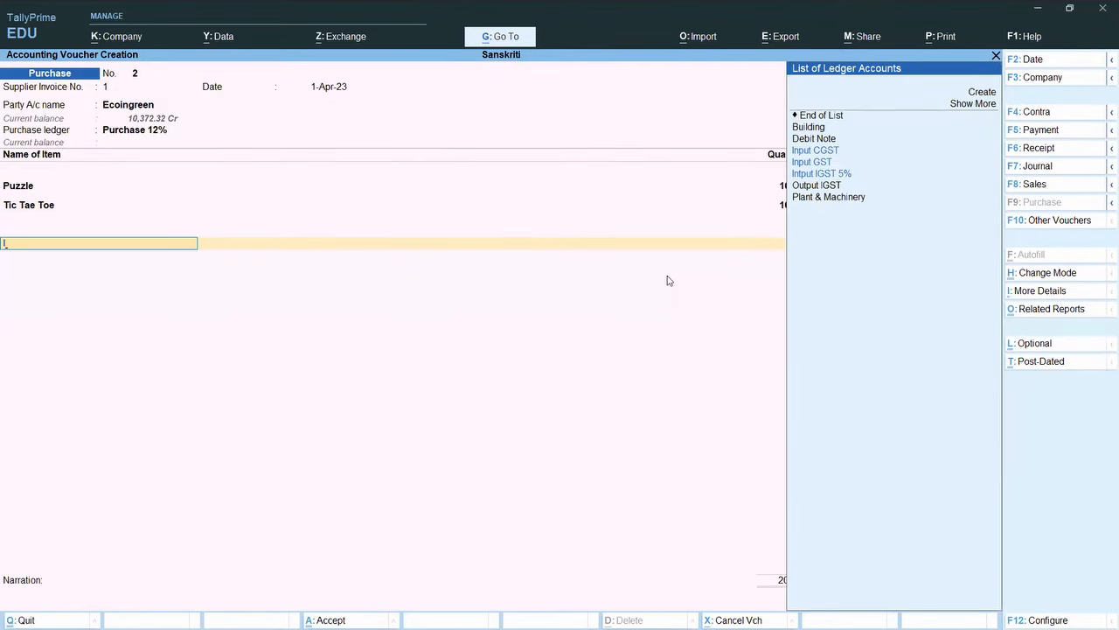
key("Down")
key("Down")
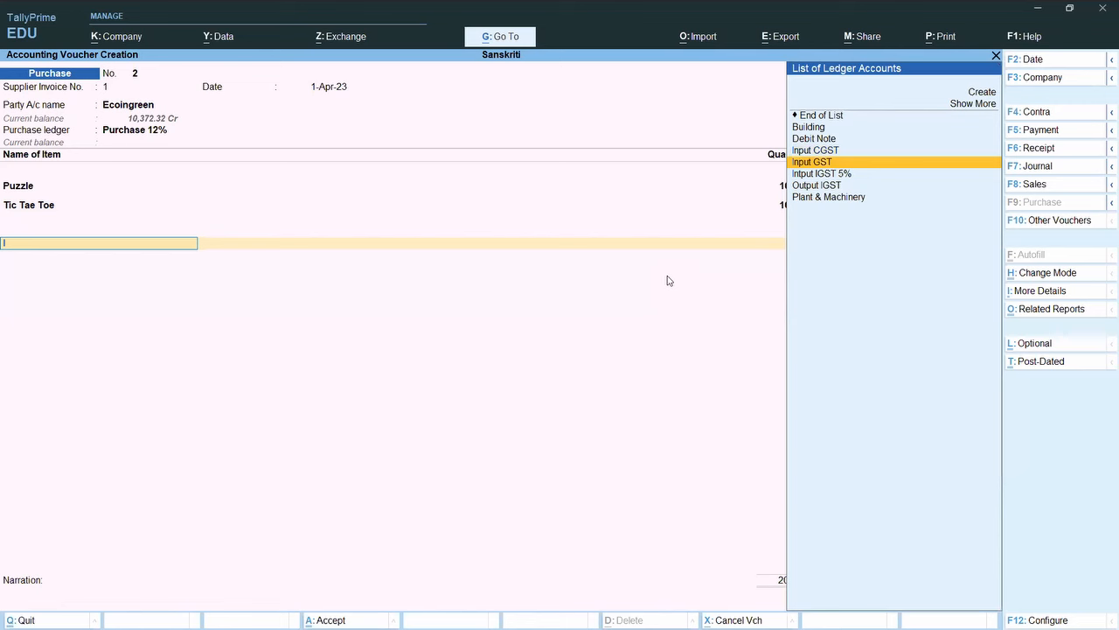
key("Up")
key("Down")
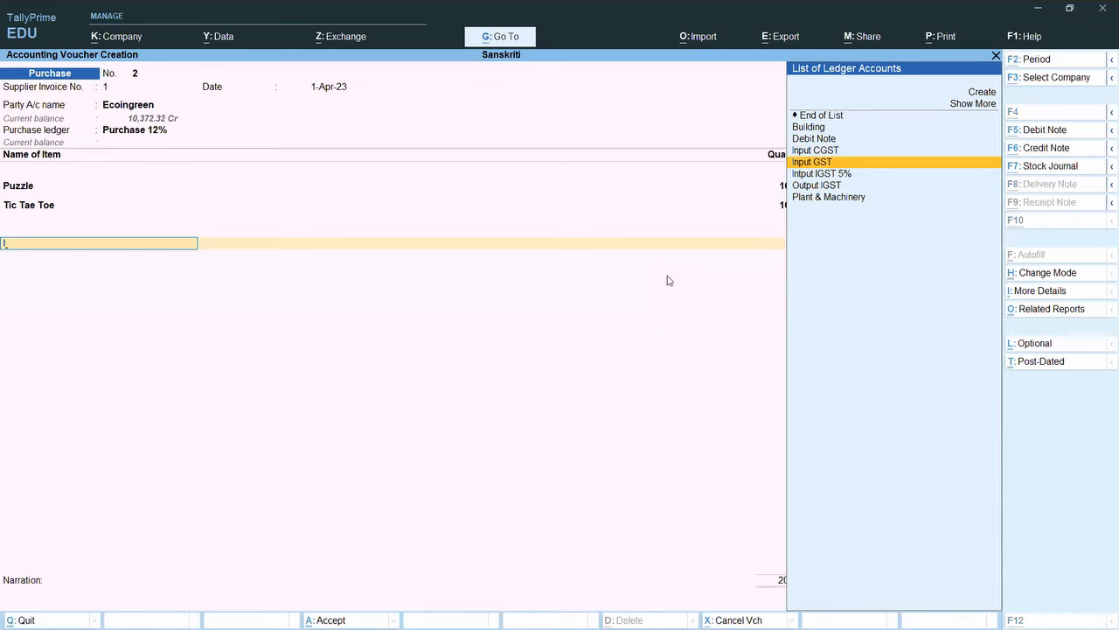
key("alt+c")
type("Input IGST")
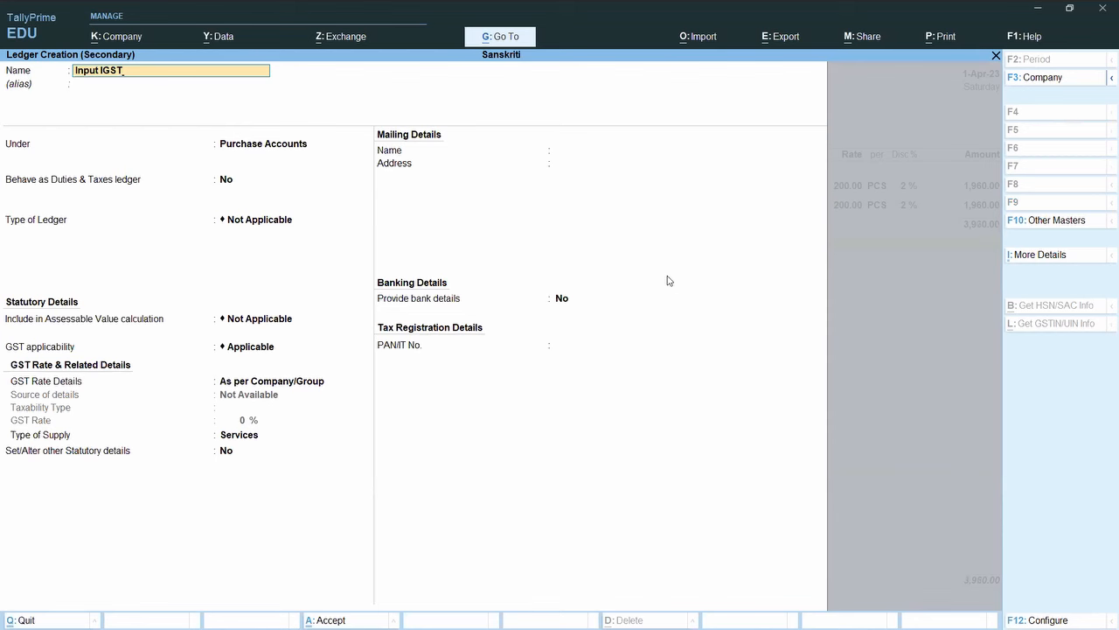
key("Return")
key("Return")
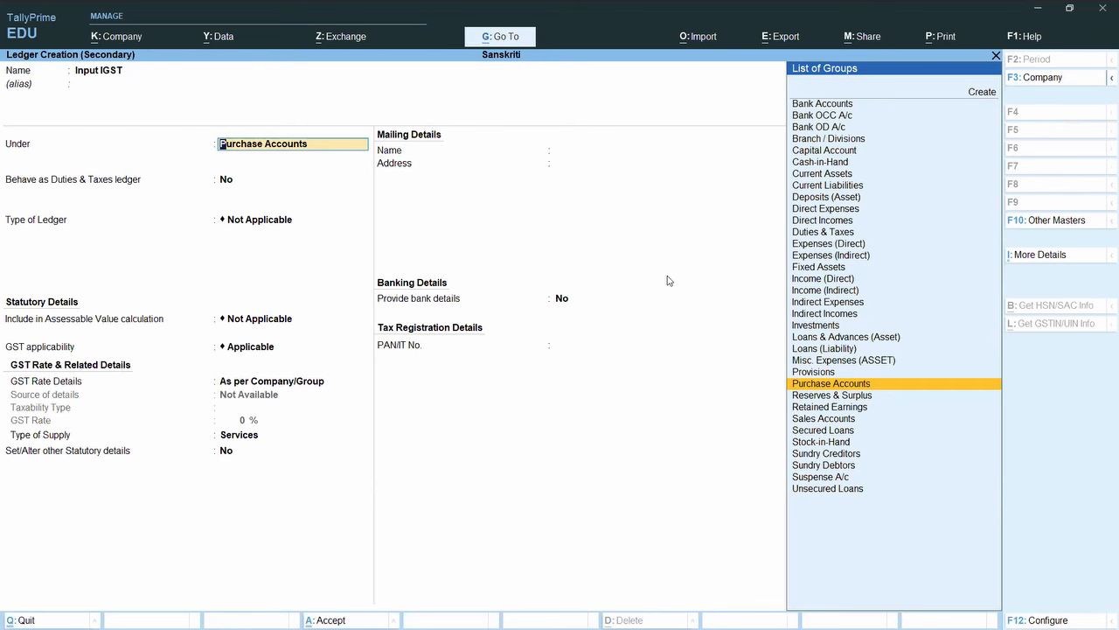
Step: Group the Input IGST ledger under Duties & Taxes, with GST as its duty type and IGST as its tax type
type("D")
key("Down")
key("Down")
key("Down")
key("Down")
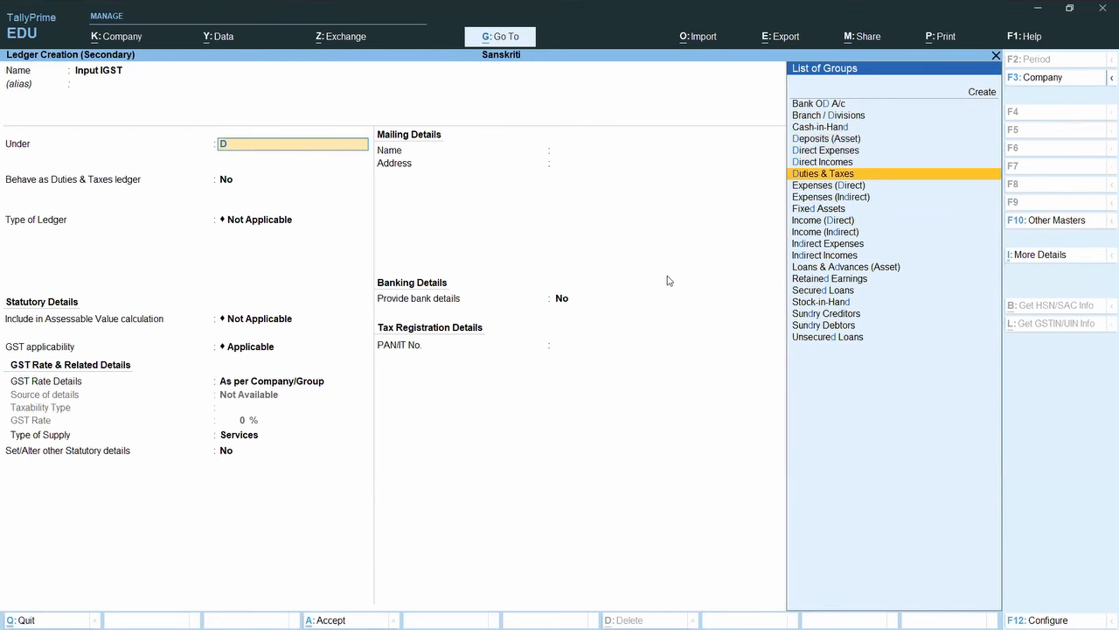
key("Return")
key("Up")
key("Return")
key("Down")
key("Up")
key("Return")
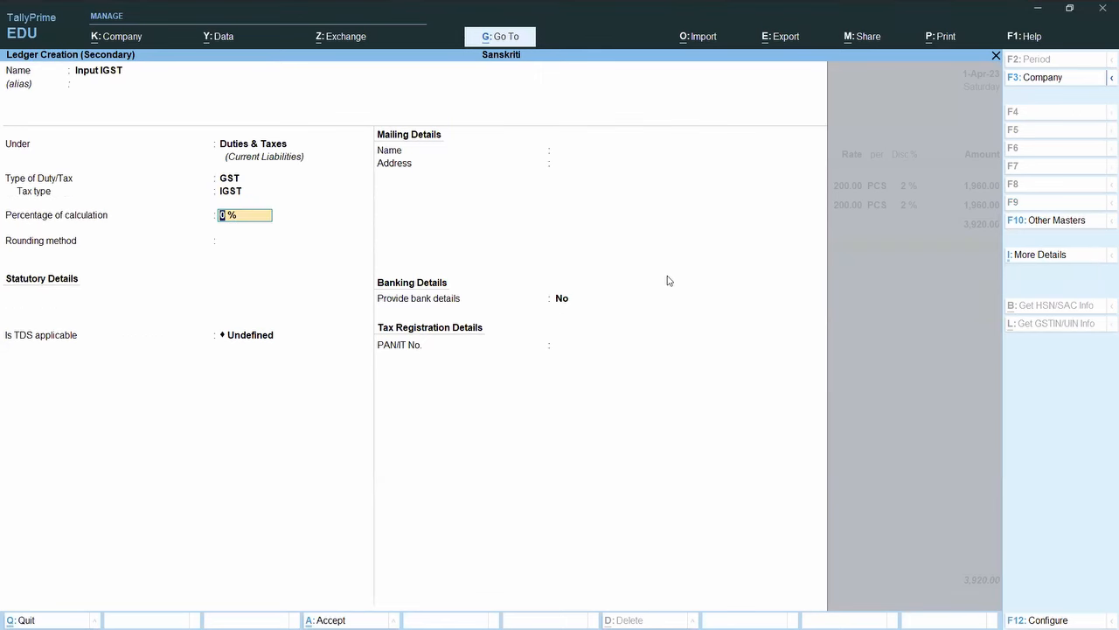
Step: Set the Input IGST ledger to 12% with TDS Not Applicable, save it and apply it to the voucher
type("12")
key("Return")
key("Return")
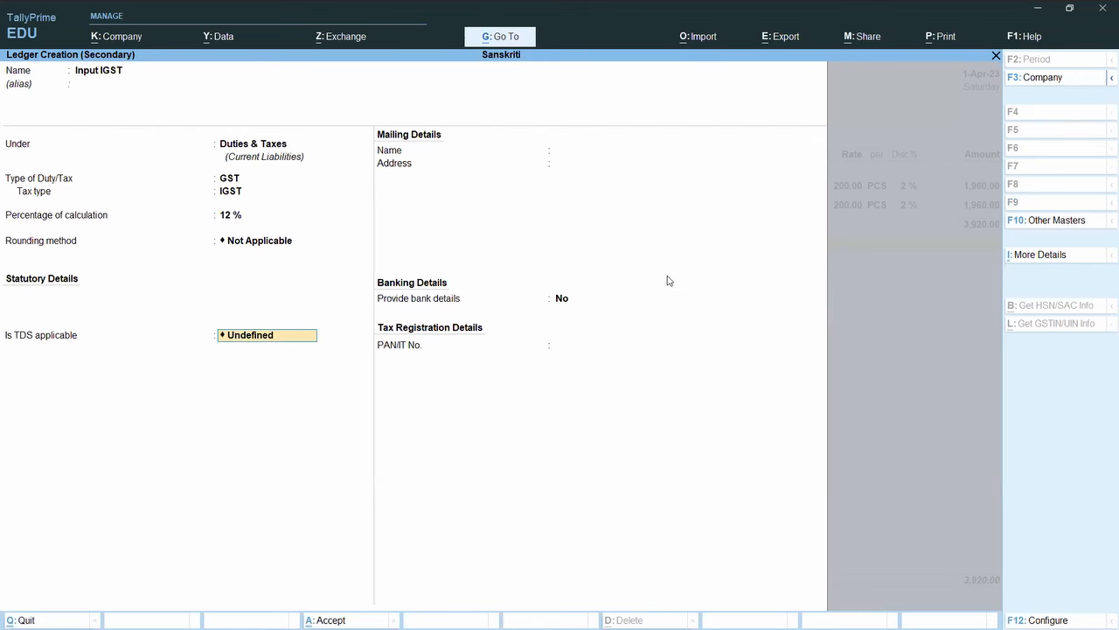
type("N")
key("Return")
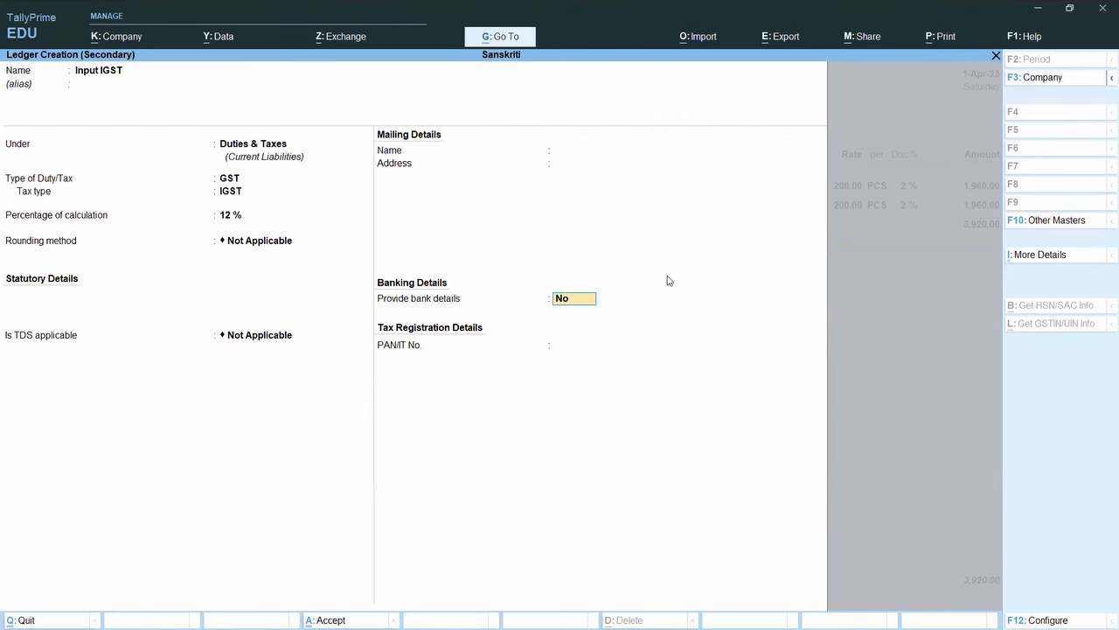
key("ctrl+a")
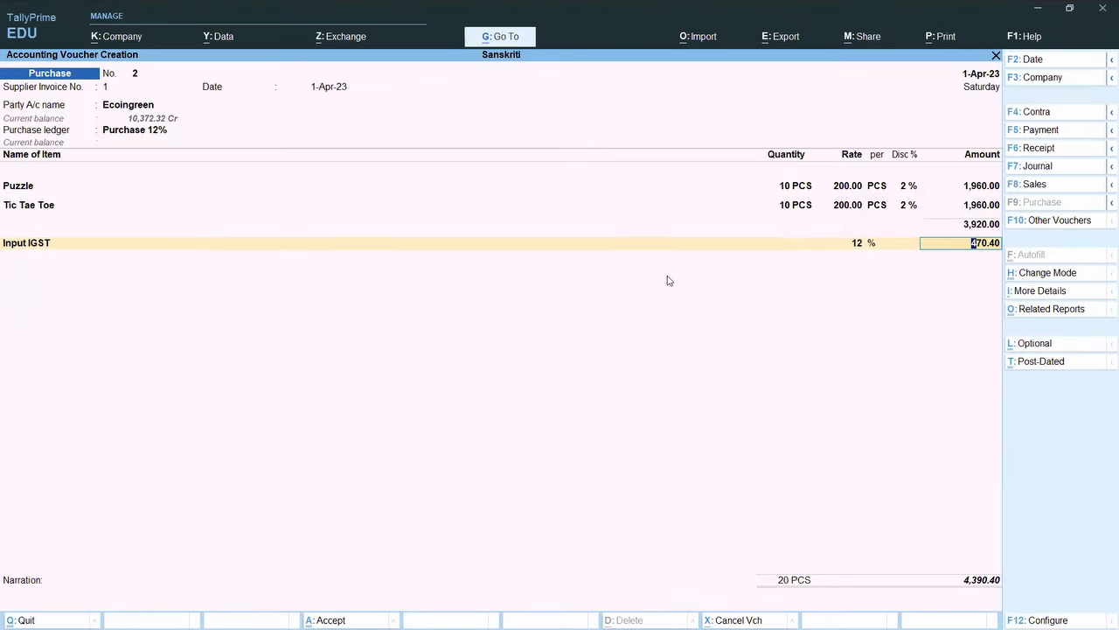
key("Return")
key("alt+c")
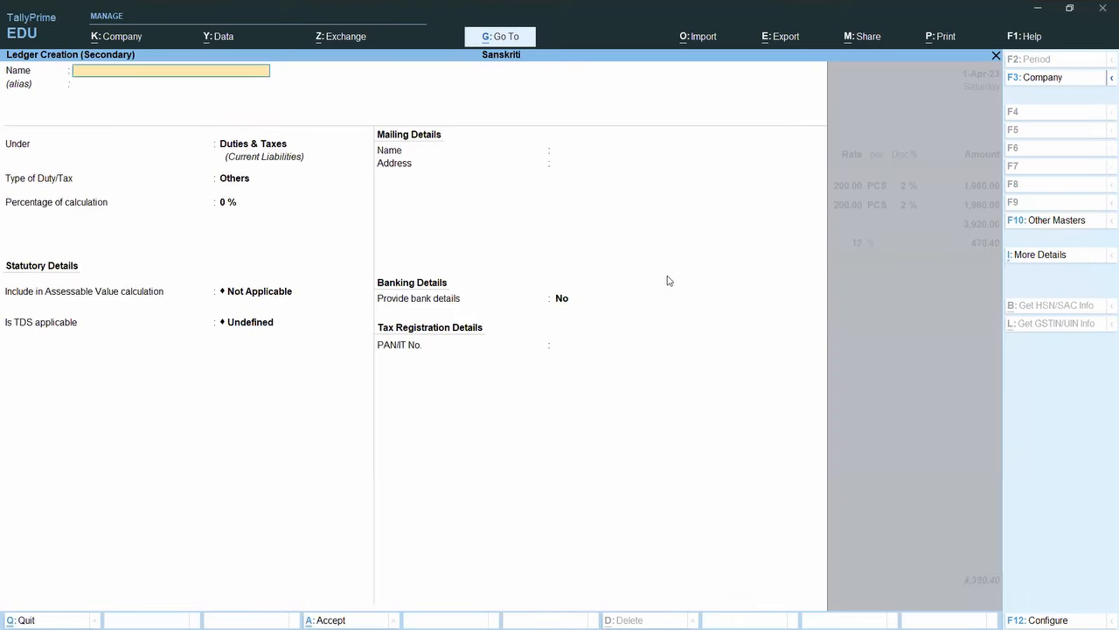
type("TDS")
key("Return")
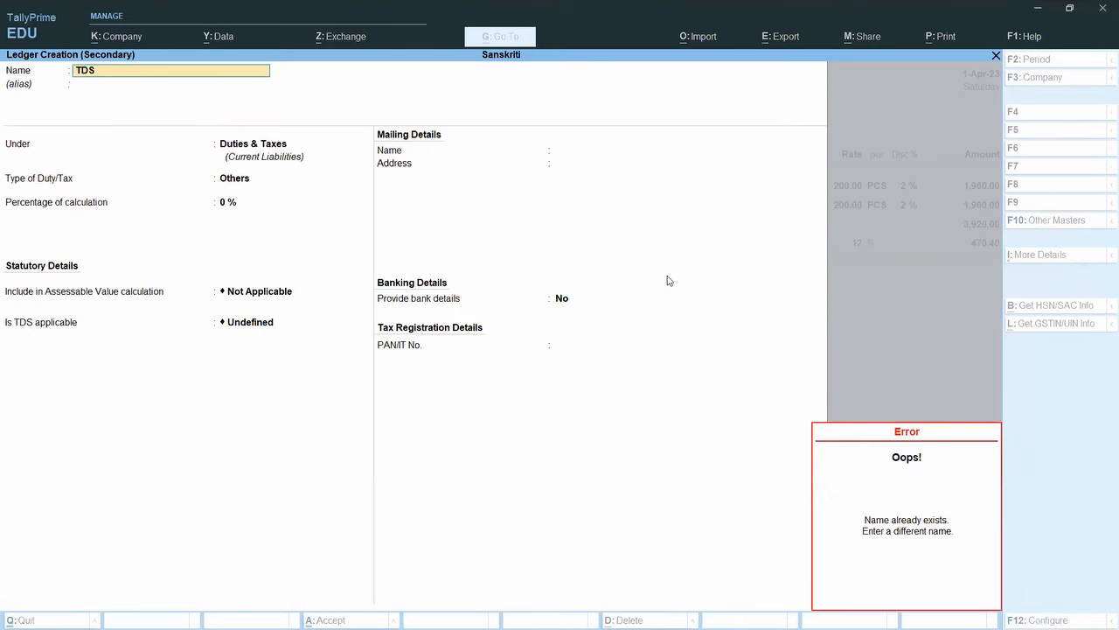
key("Escape")
key("Escape")
key("Escape")
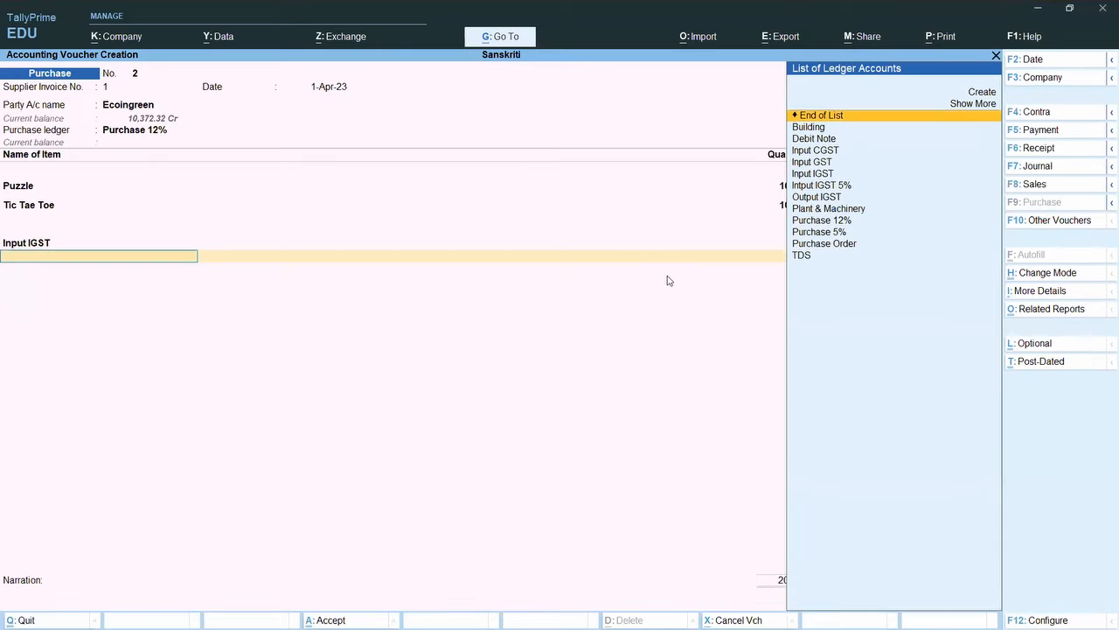
Step: Add the existing TDS ledger to the purchase voucher, keeping its TDS duty type and Stock Item nature of payment
type("t")
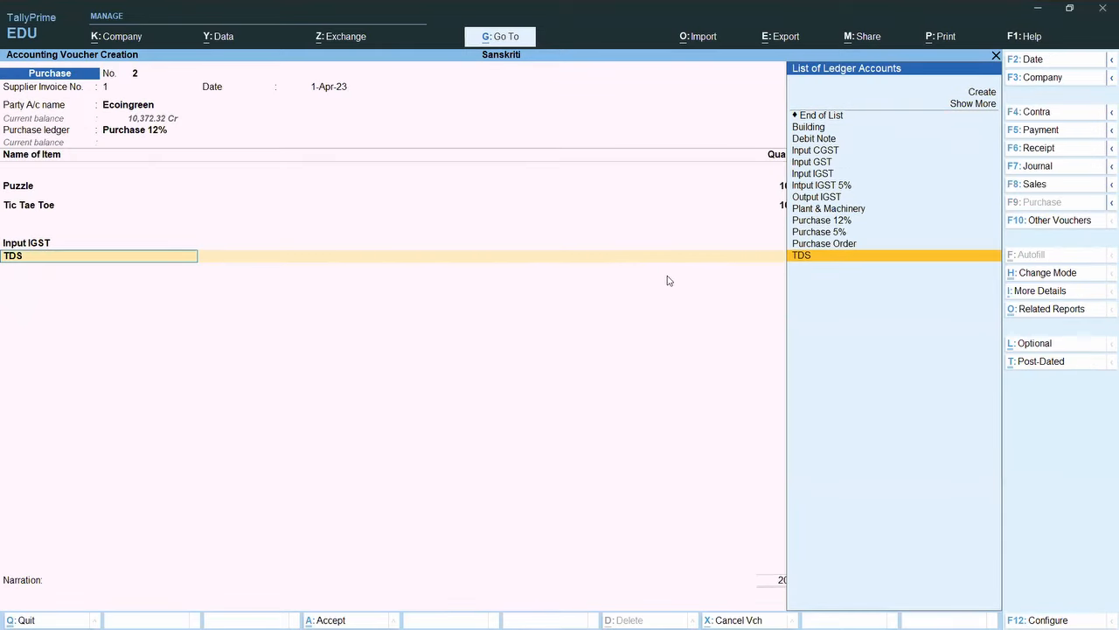
key("ctrl+Return")
key("Return")
key("Return")
key("Return")
key("Return")
key("BackSpace")
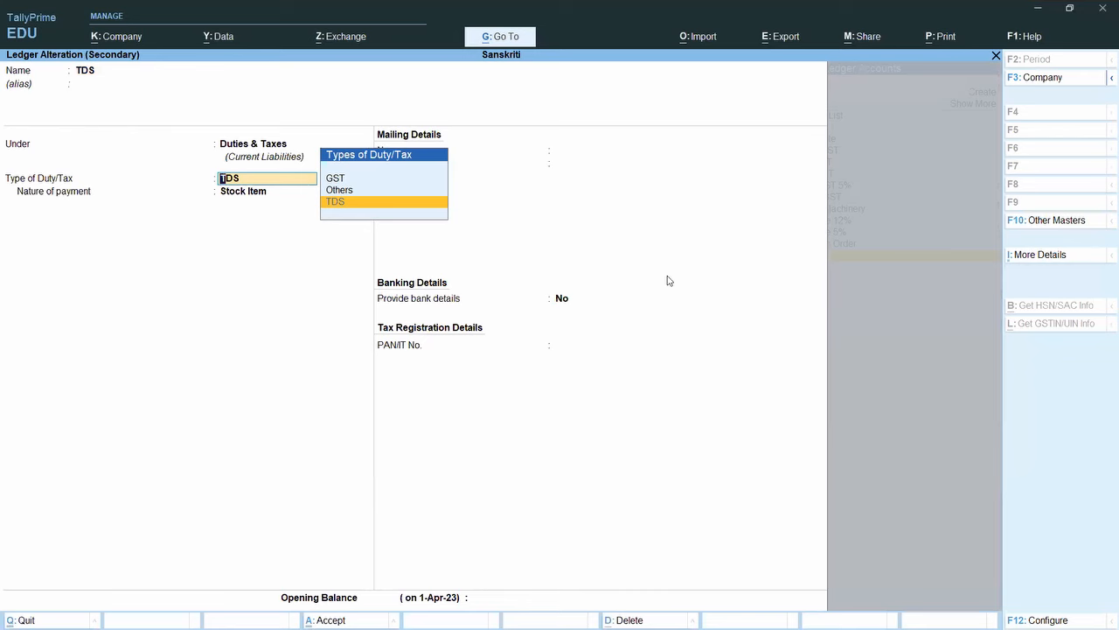
key("Return")
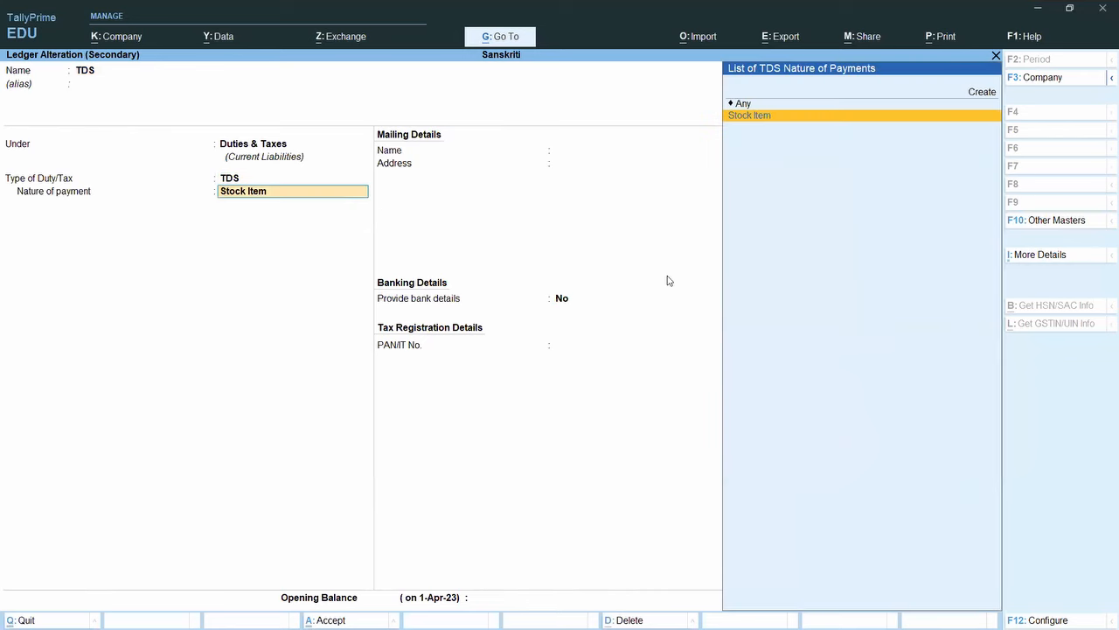
key("Return")
key("ctrl+a")
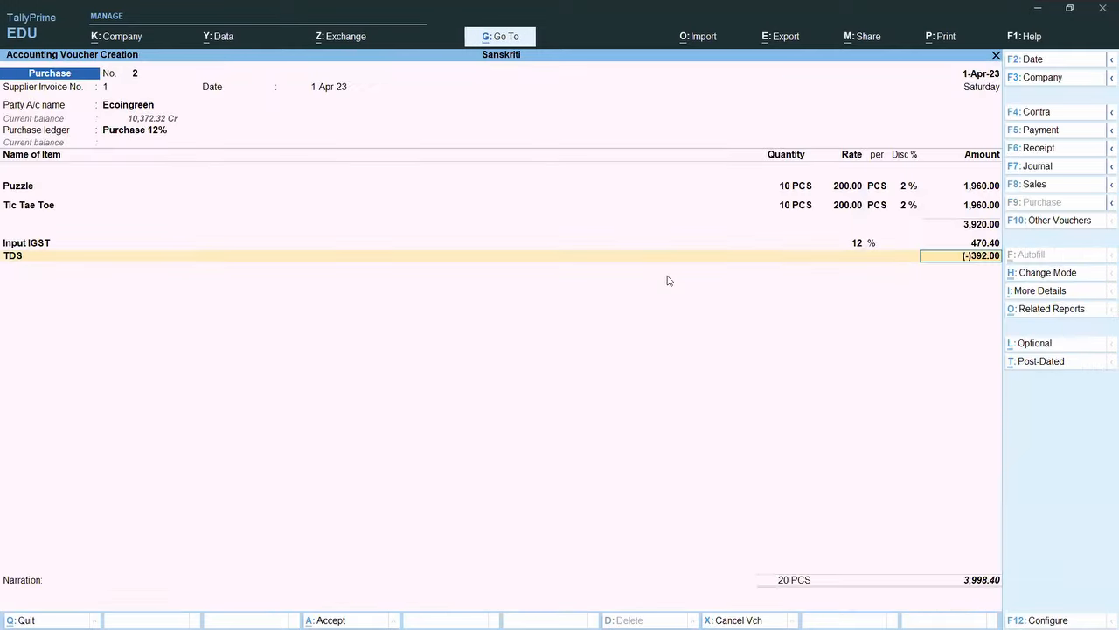
key("Return")
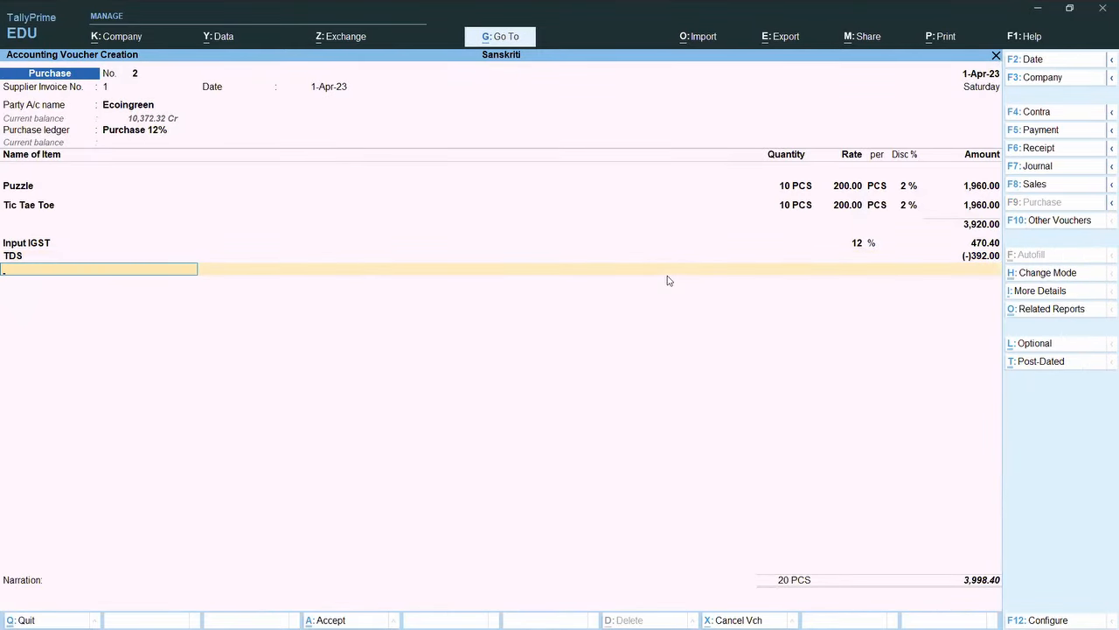
Step: Check the TDS rate in the Word exercise and work out the deduction on 3920 in Calculator
key("alt+Tab")
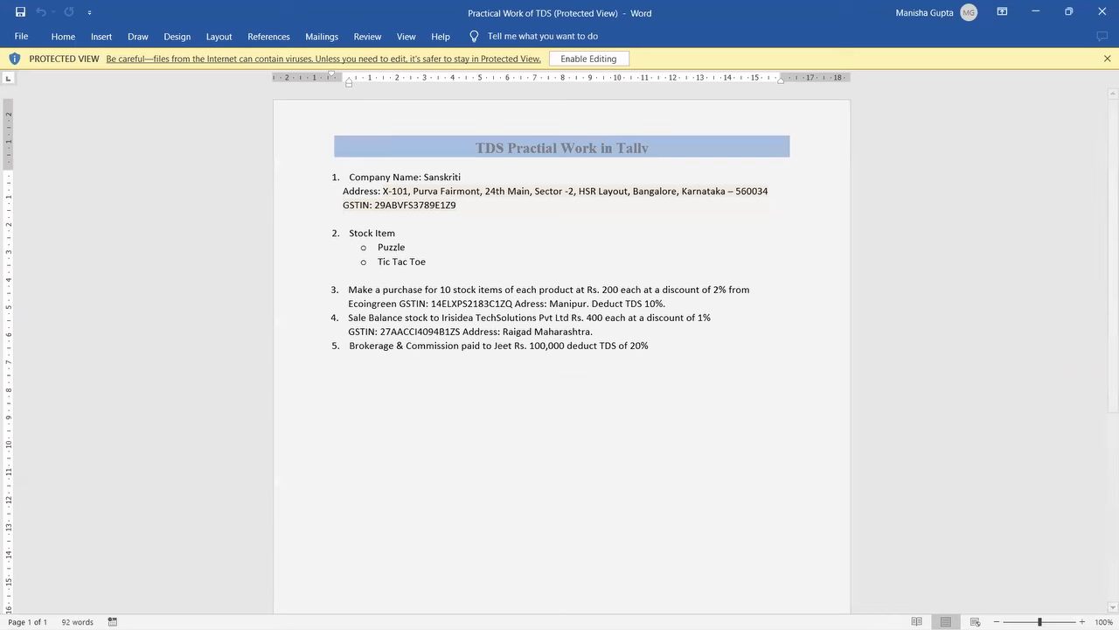
left_click(56, 611)
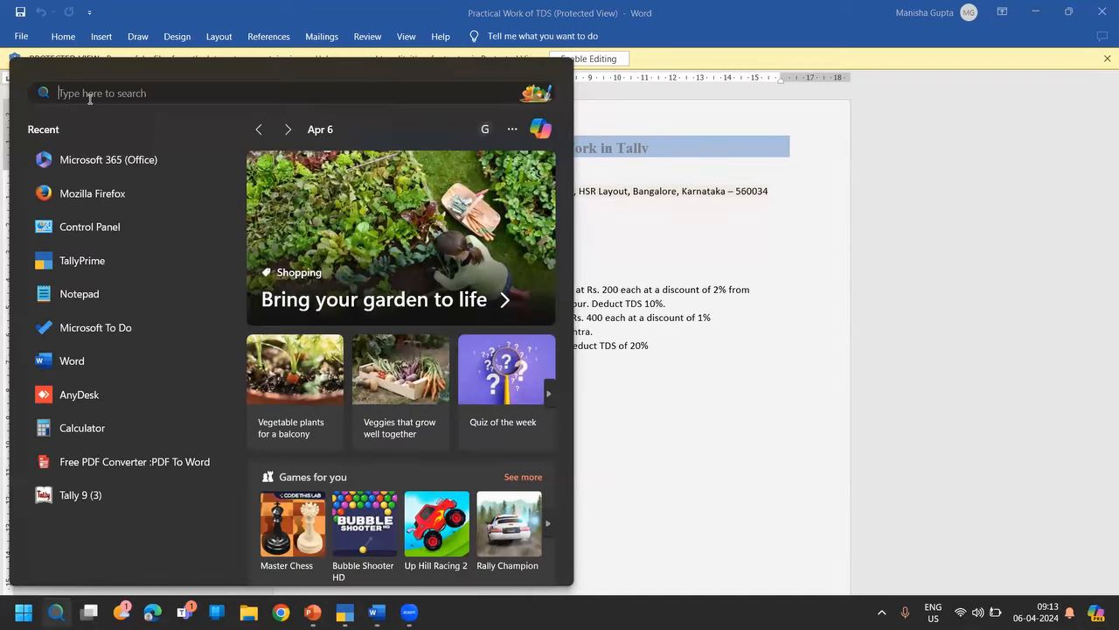
left_click(82, 427)
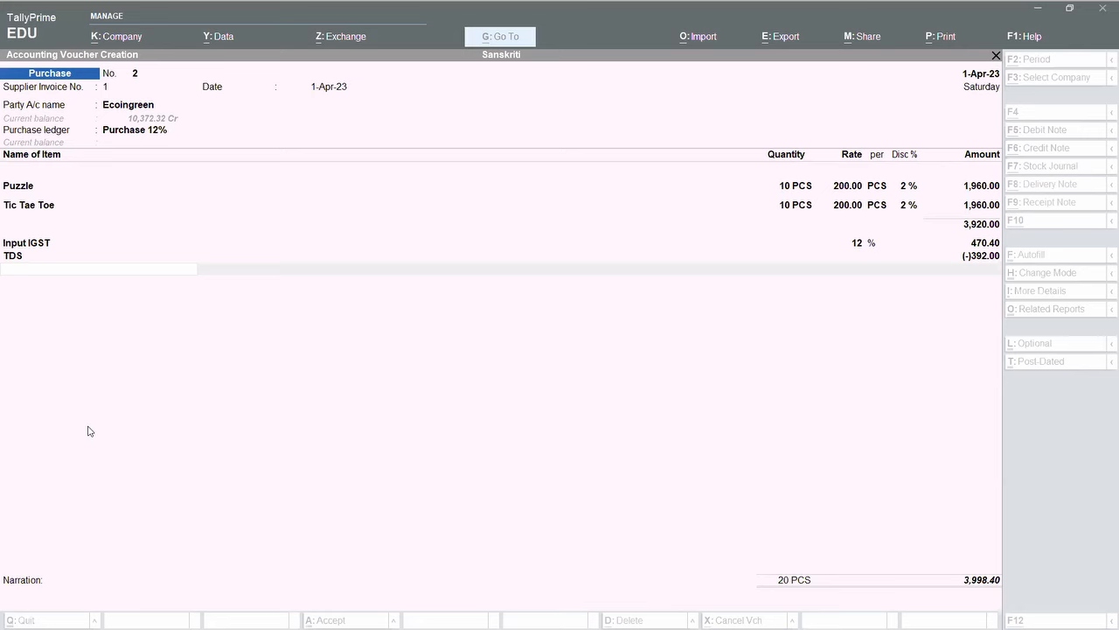
left_click(87, 431)
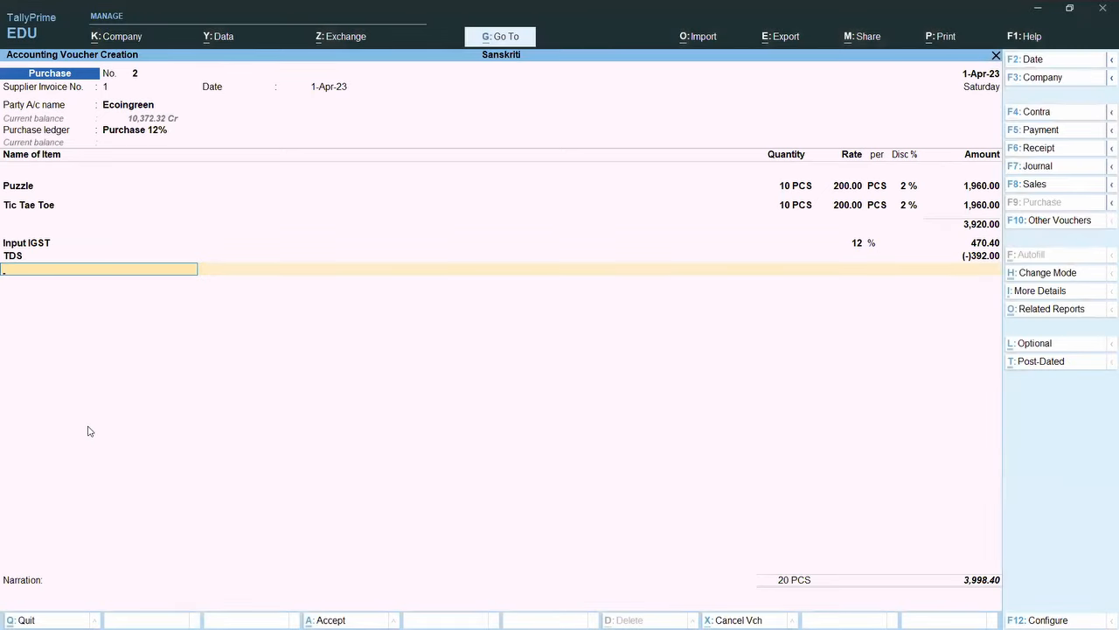
key("alt+Tab")
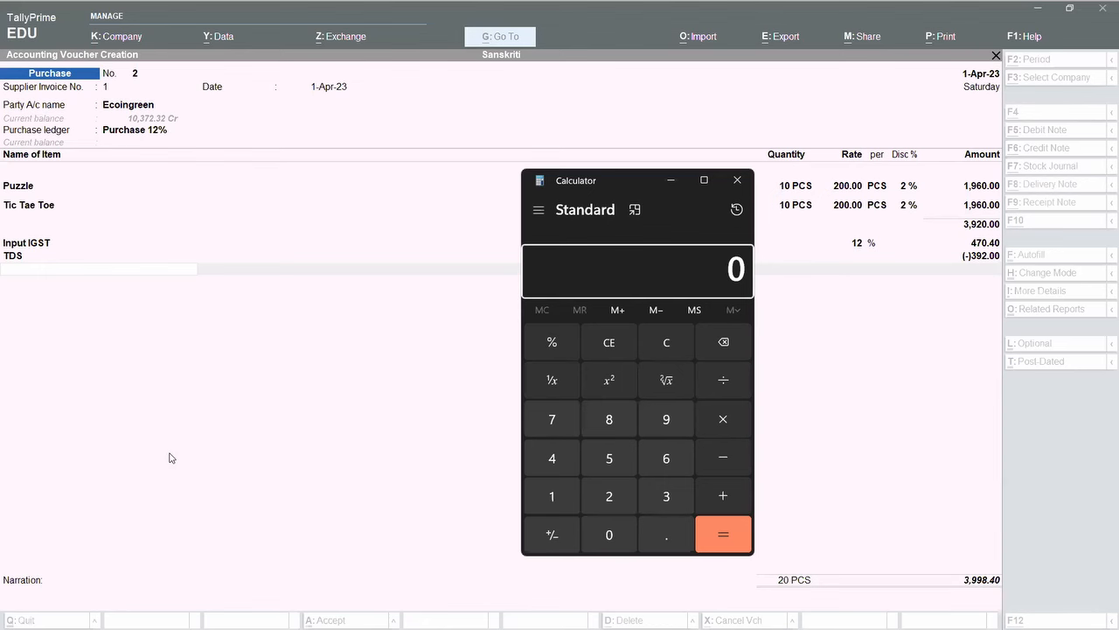
type("3920")
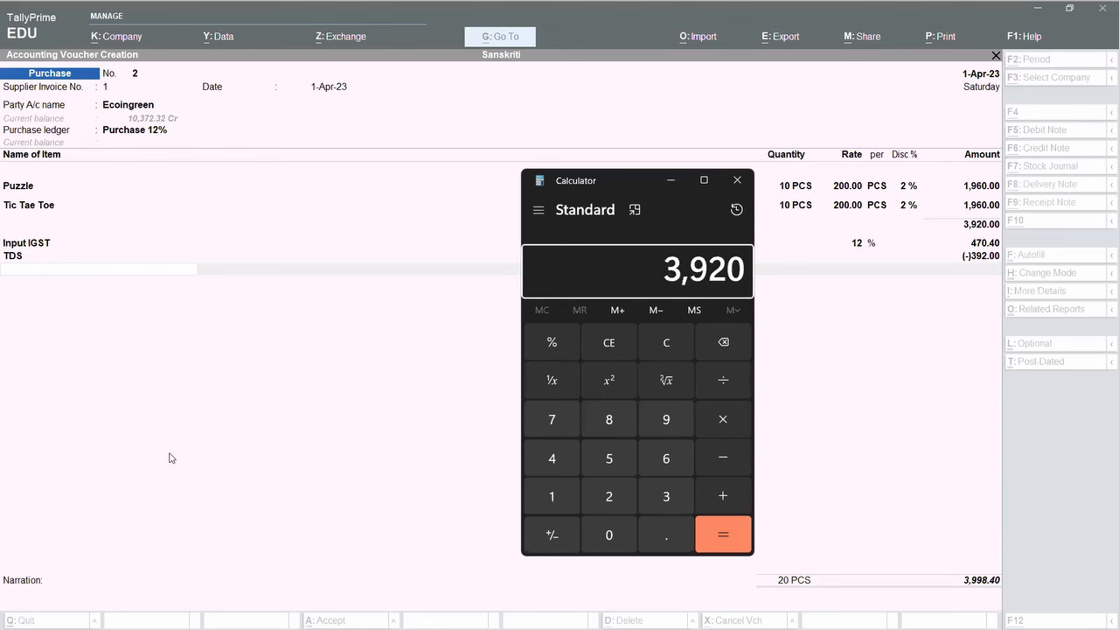
key("asterisk")
type("1")
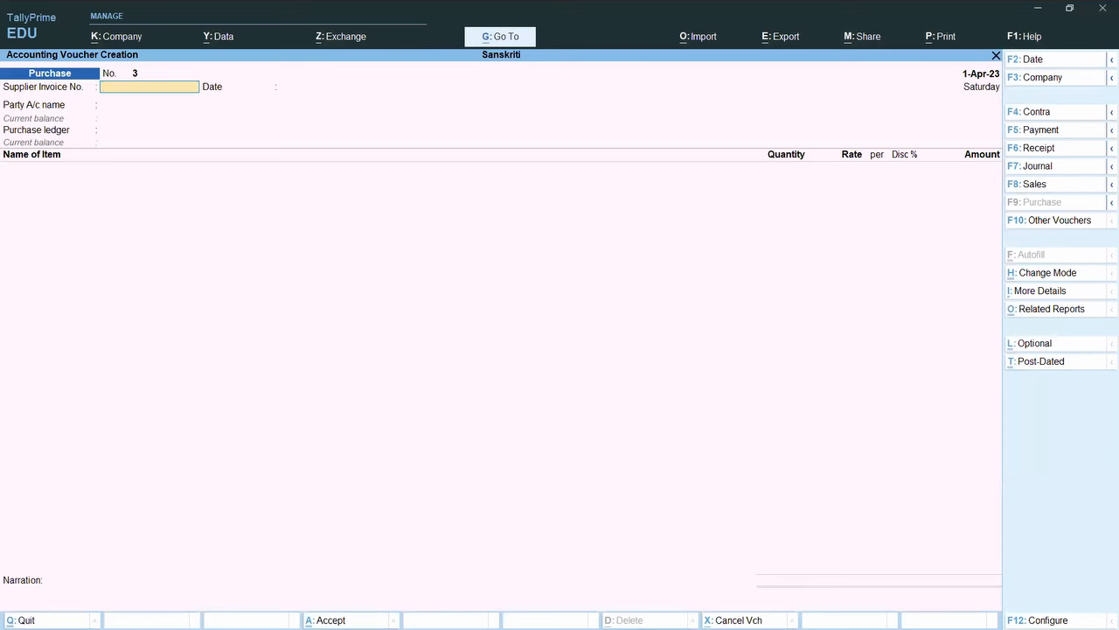
Step: Start a sales voucher for Irisidea TechSoluitons Private Limited, accepting the dispatch and party details without entries
key("F8")
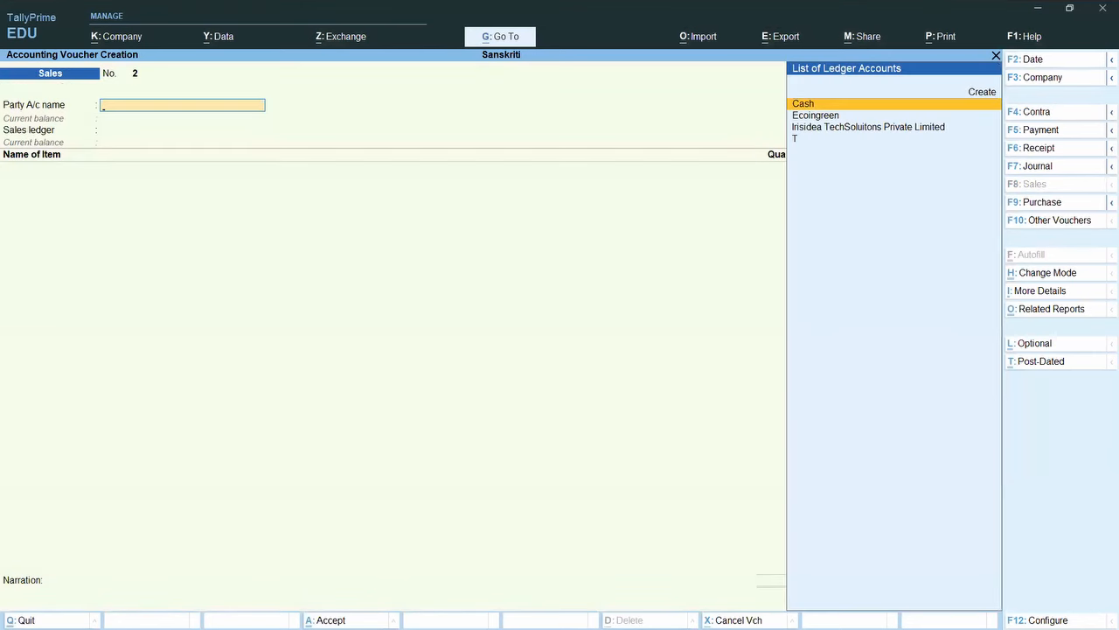
key("Down")
key("Down")
key("Return")
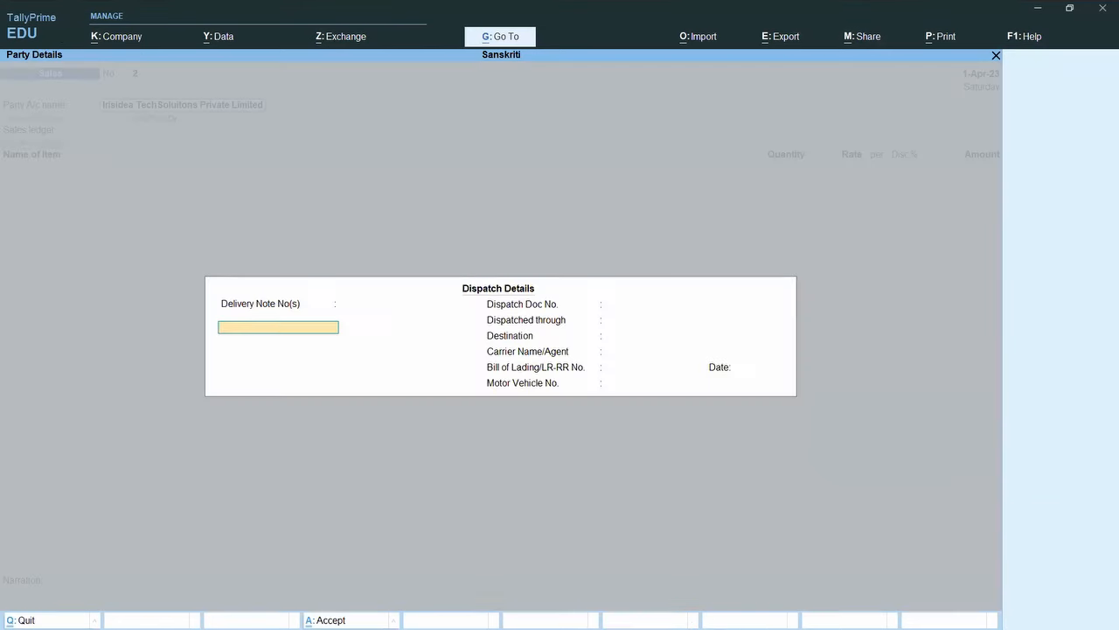
key("ctrl+a")
key("ctrl+a")
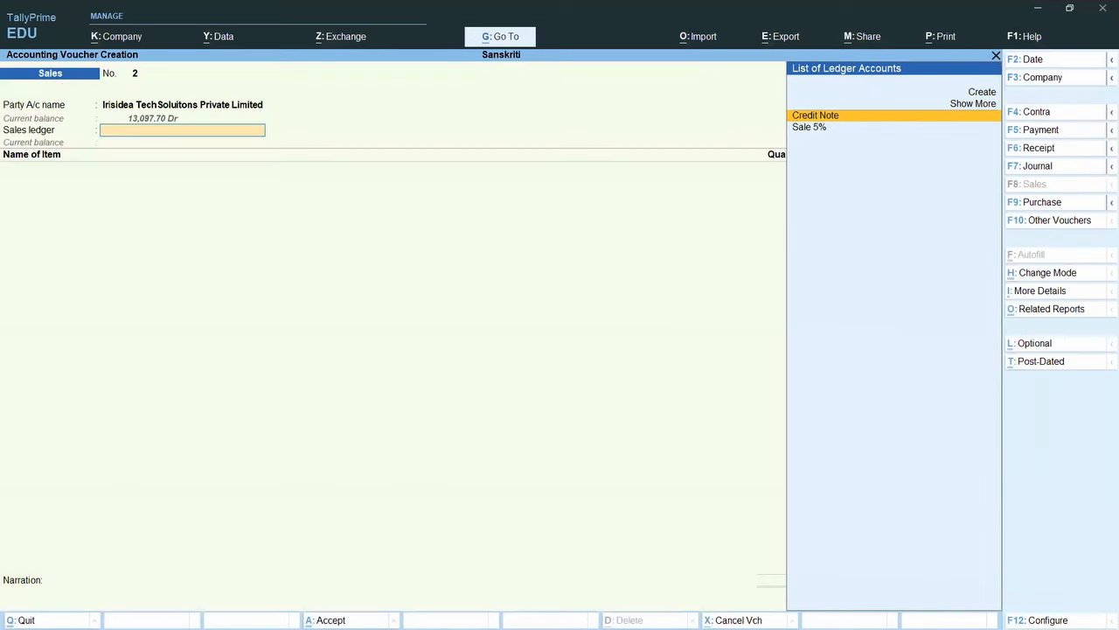
Step: Check the sale in the Word exercise and start a ledger named Sales under Sales Accounts, with ledger type Not Applicable
key("alt+Tab")
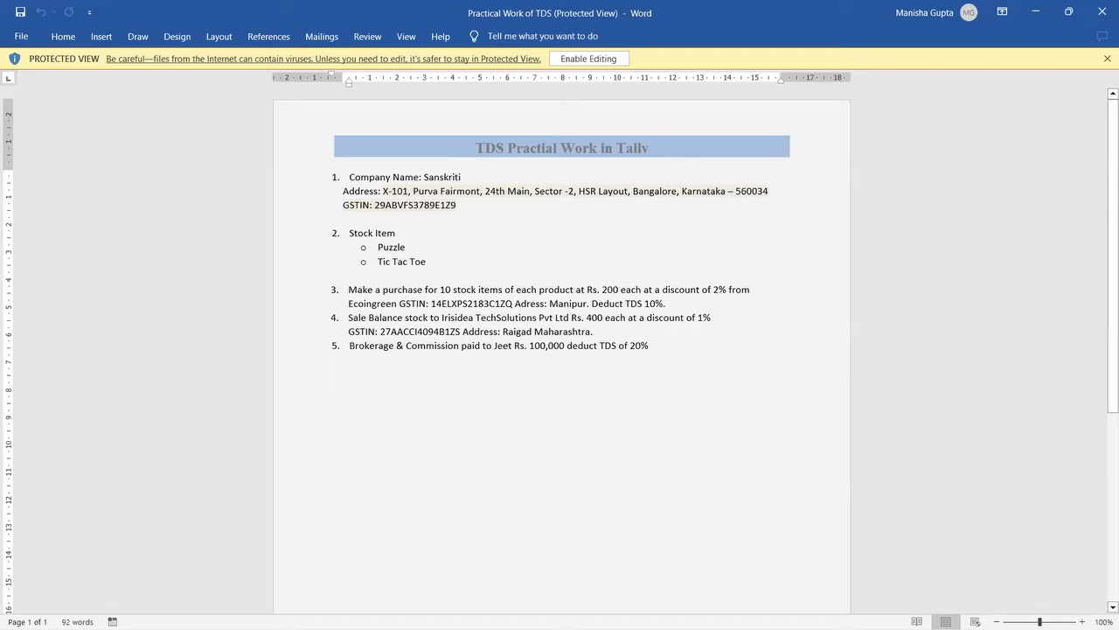
key("alt+Tab")
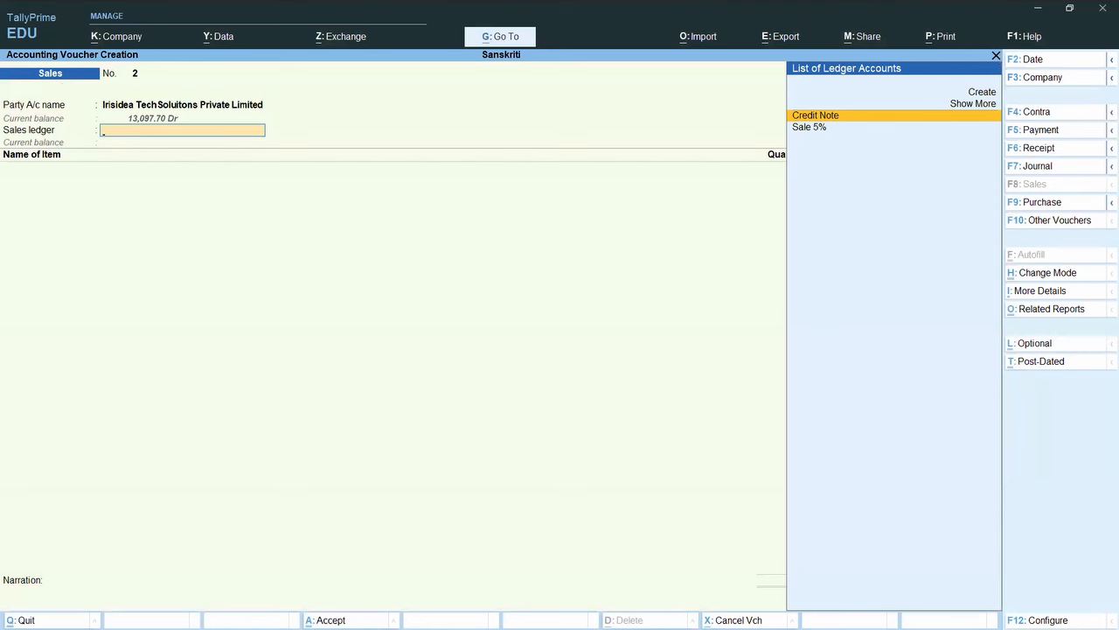
key("alt+c")
type("Sales")
key("Return")
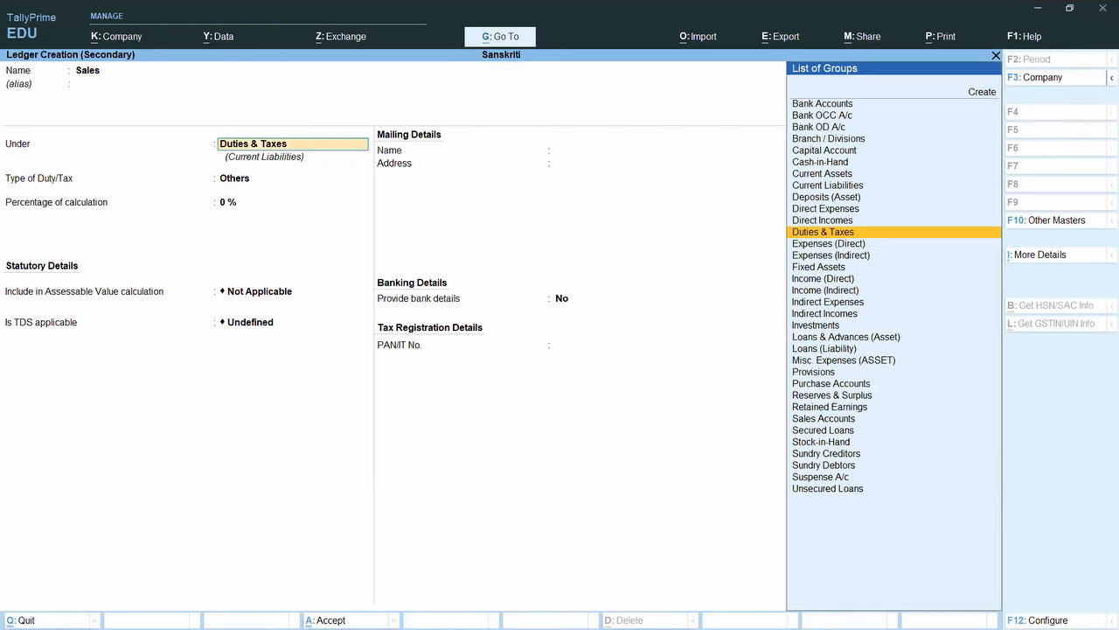
type("Sa")
key("Return")
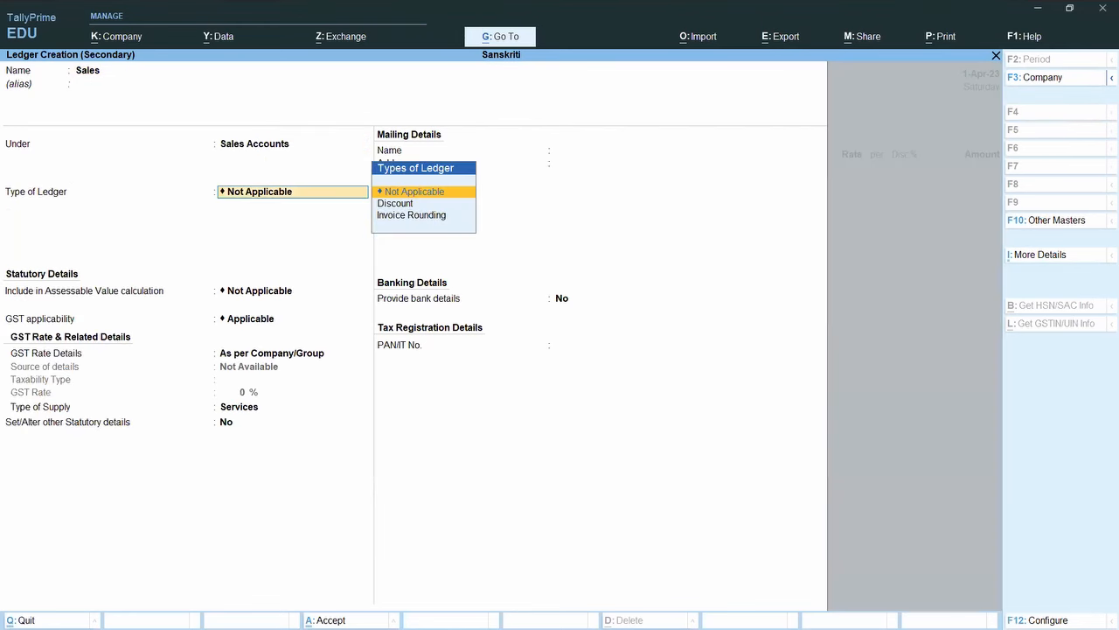
key("Return")
Step: Try including the Sales ledger in the GST assessable value for goods based on value, and return the setting to Not Applicable
key("Down")
key("Return")
key("Return")
key("Down")
key("Up")
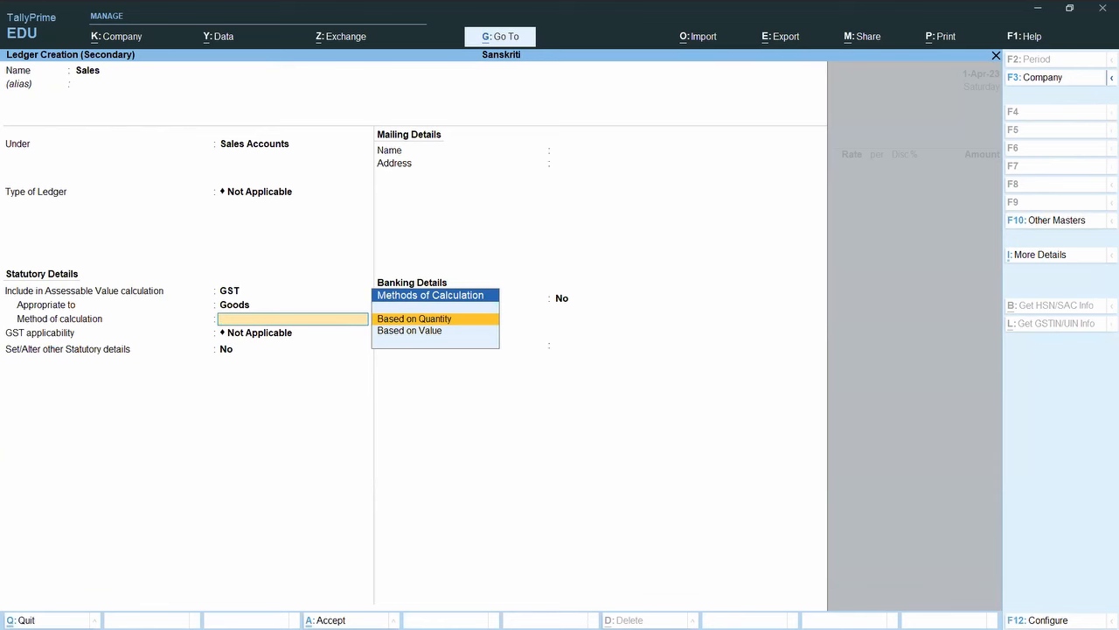
key("Down")
key("Return")
key("BackSpace")
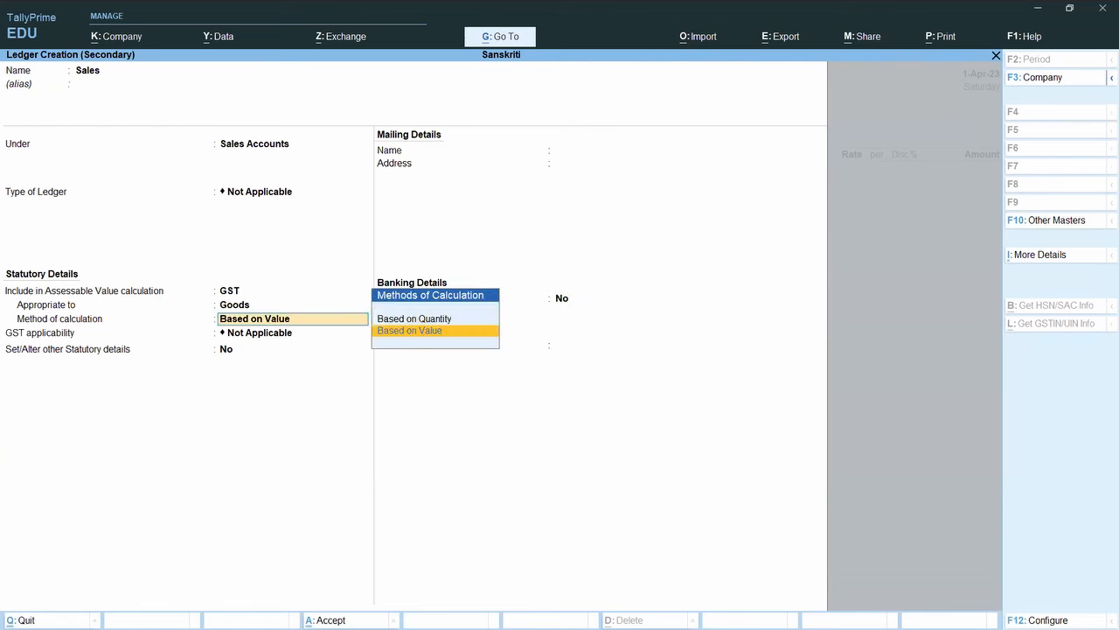
key("BackSpace")
key("BackSpace")
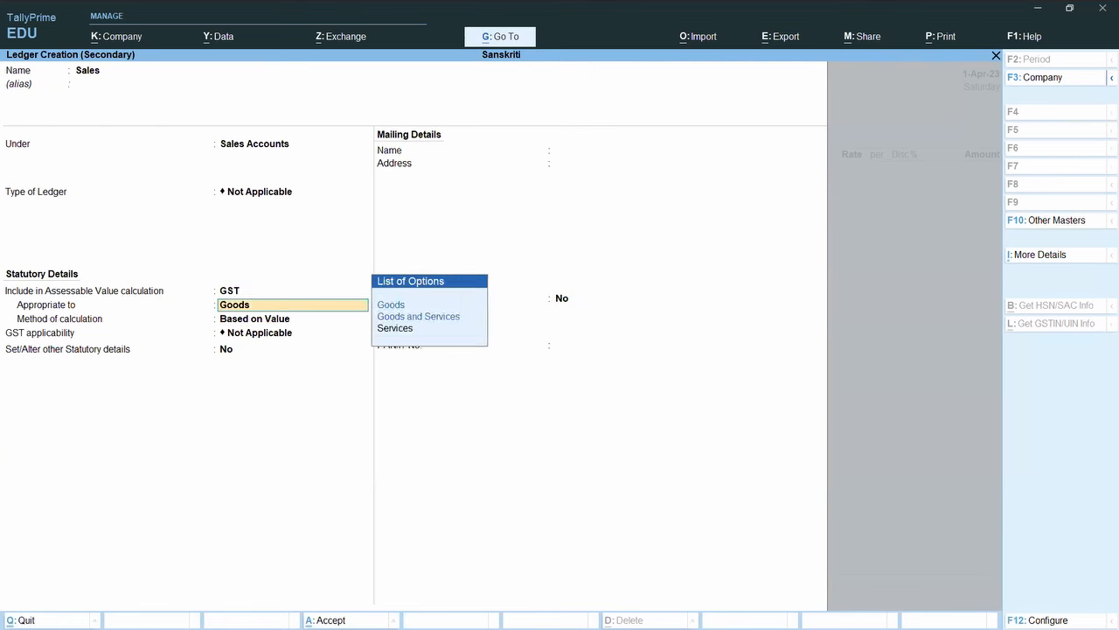
key("Up")
key("Return")
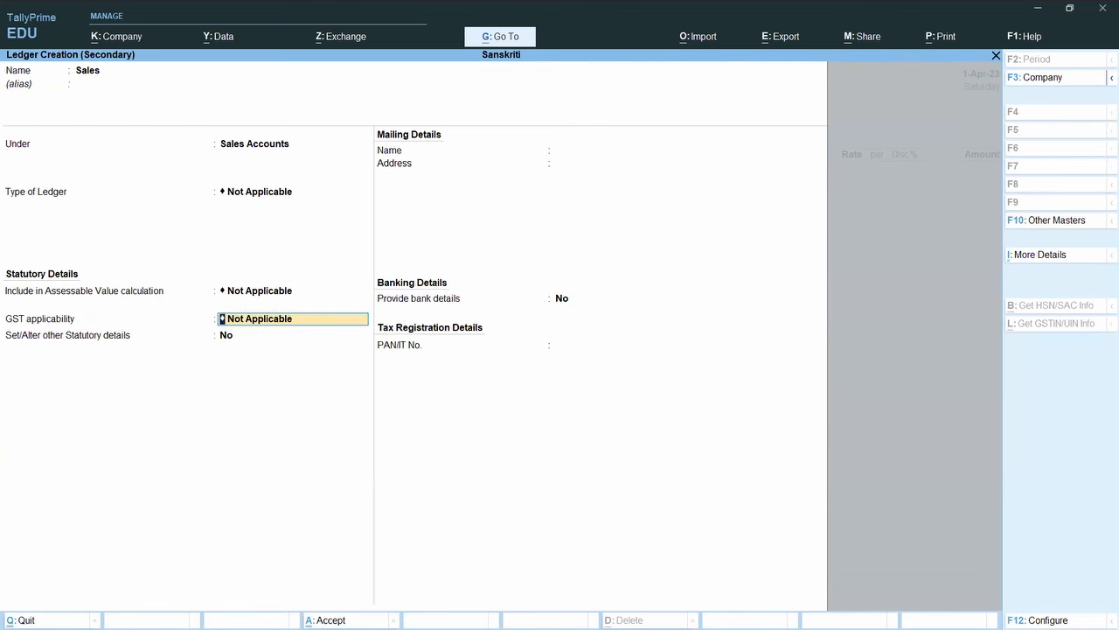
Step: Make GST applicable to the Sales ledger and choose to specify its GST rate details directly in the ledger
type("A")
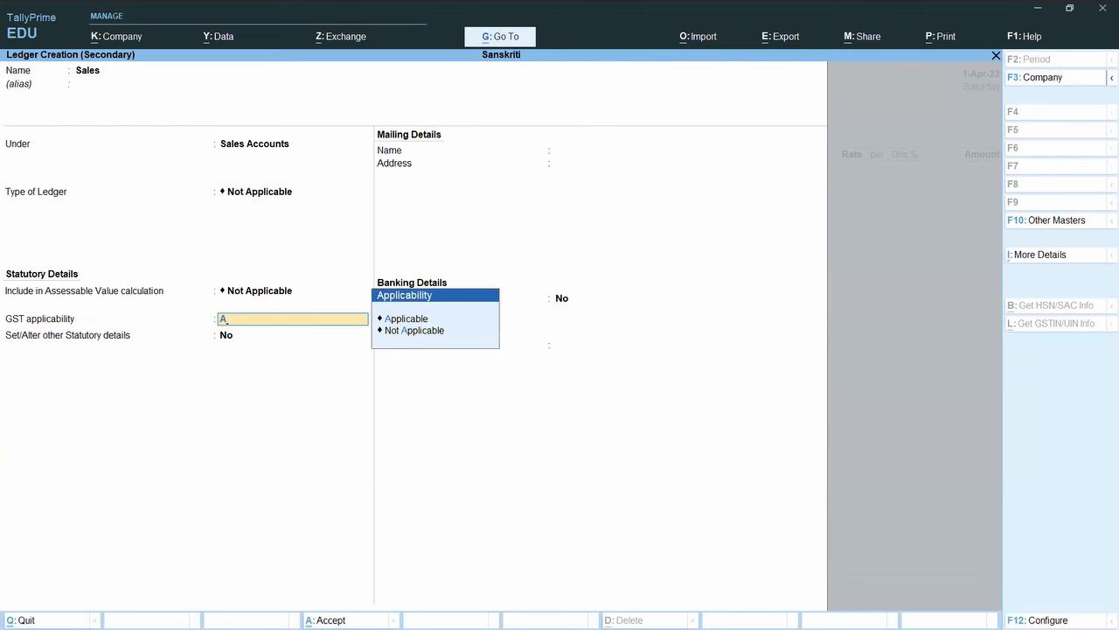
key("Return")
key("Up")
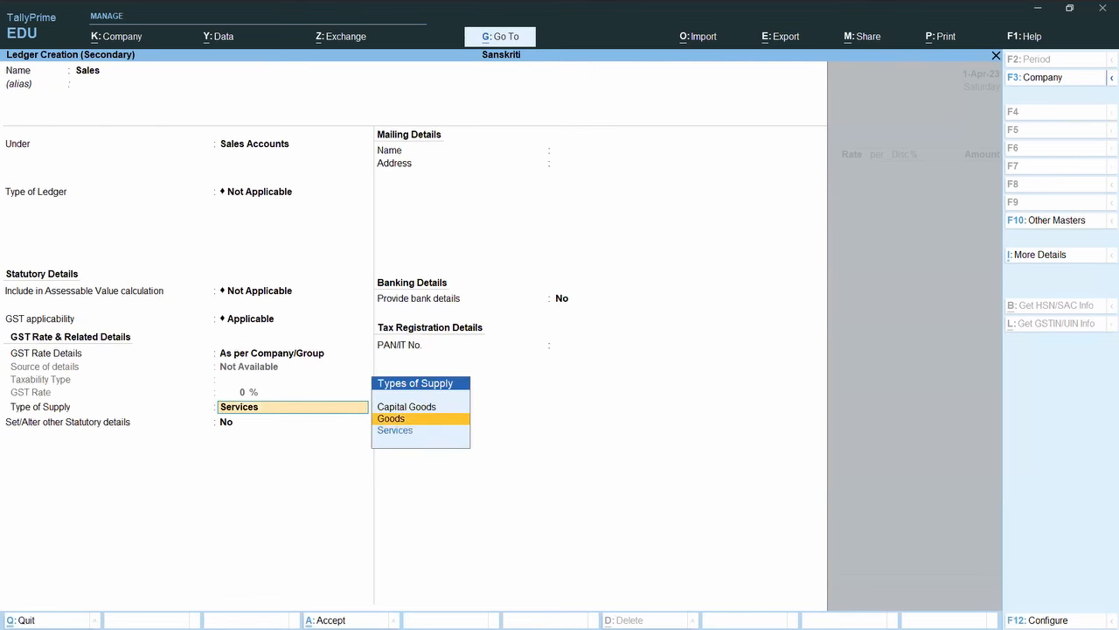
key("BackSpace")
key("Down")
key("Return")
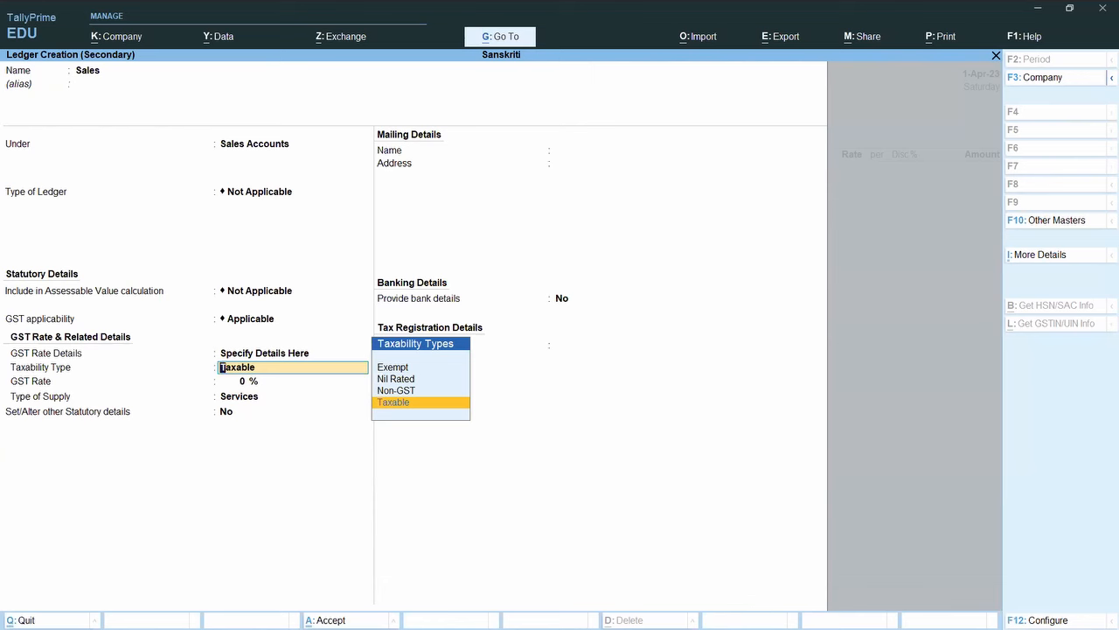
Step: Set the Sales ledger as Taxable at 12% GST with Goods as the type of supply, and save it into the voucher
key("Return")
type("12")
key("Return")
key("Up")
key("Return")
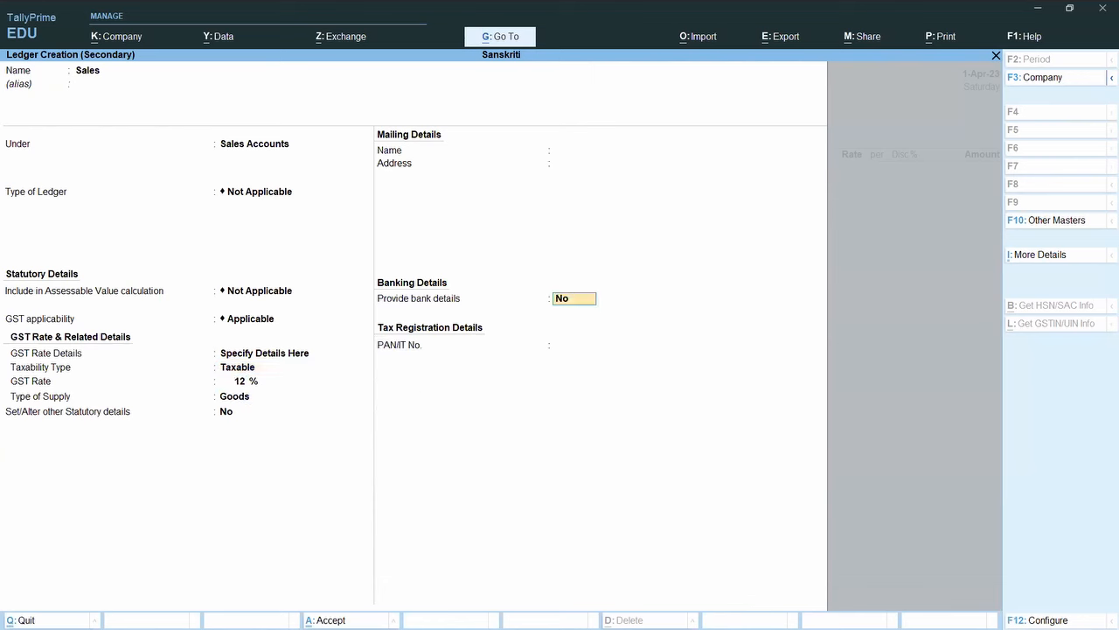
key("Return")
key("Return")
key("Return")
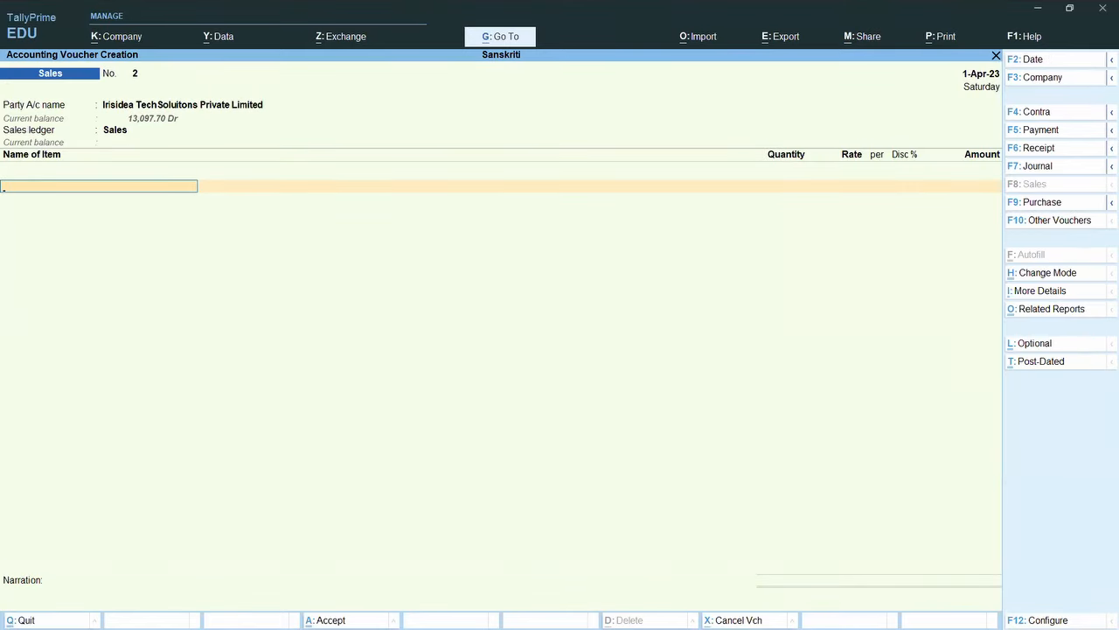
Step: Following the Word exercise, enter the sale's two item lines at 400 per PCS with a 1% discount, using a quantity of 10
key("alt+Tab")
key("alt+Tab")
type("10")
key("Return")
type("400")
key("Return")
key("Return")
type("1Output IGST")
Step: Start a new tax ledger named Output IGST 12% and group it under Duties & Taxes
key("alt+c")
key("Escape")
key("Escape")
key("Return")
type("O")
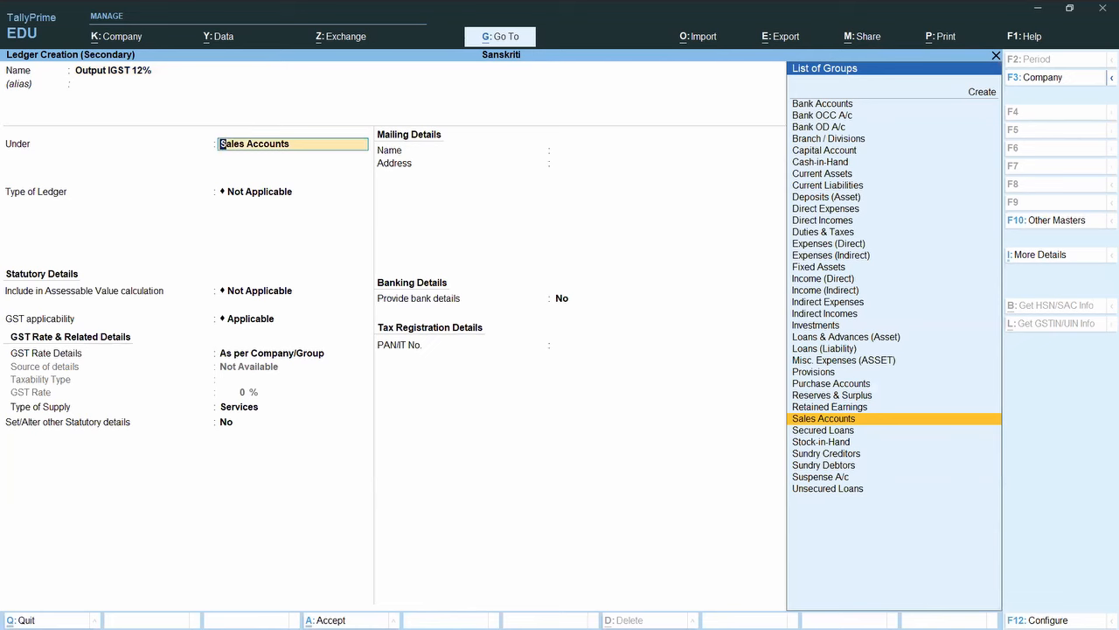
type("D")
key("Down")
key("Down")
key("Down")
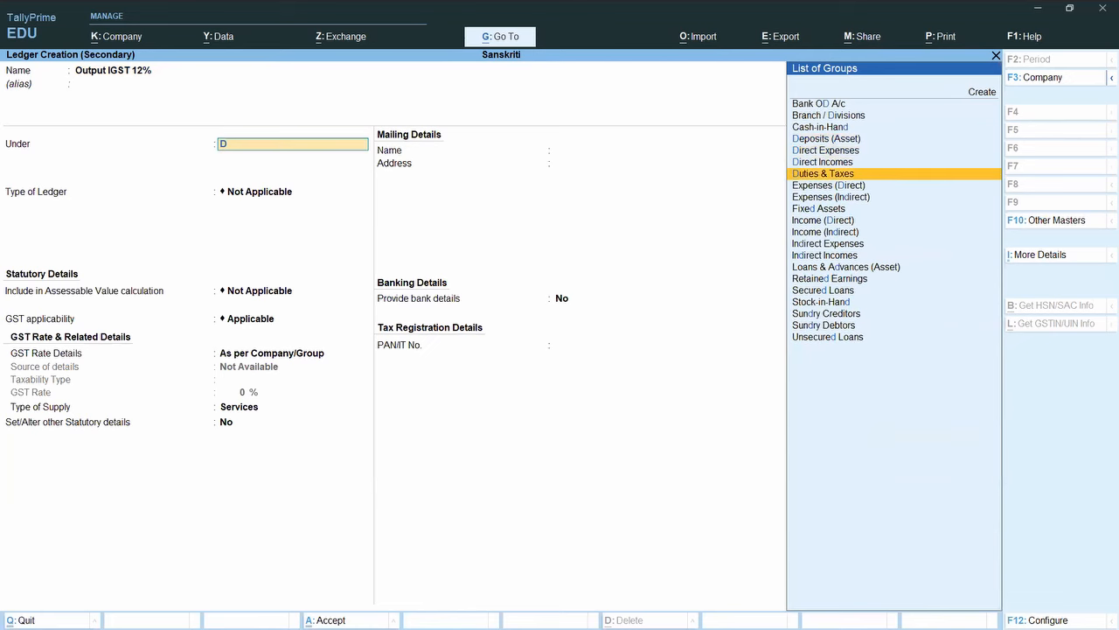
key("Return")
Step: Define the Output IGST 12% ledger as a GST duty with tax type IGST and a calculation percentage of 12%
key("Up")
key("Return")
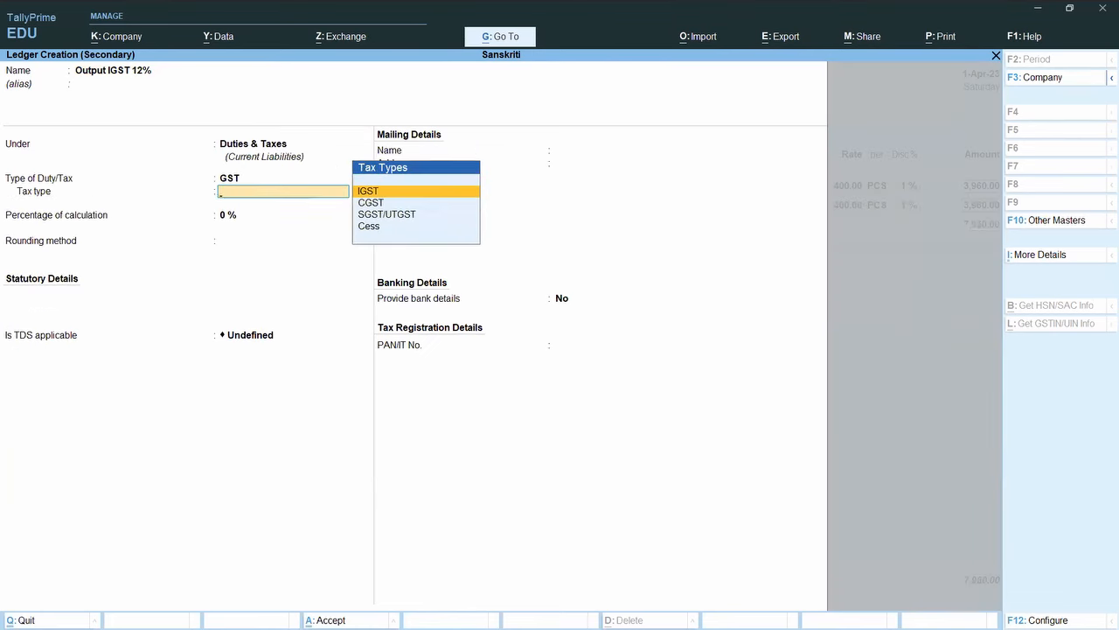
key("Return")
type("1")
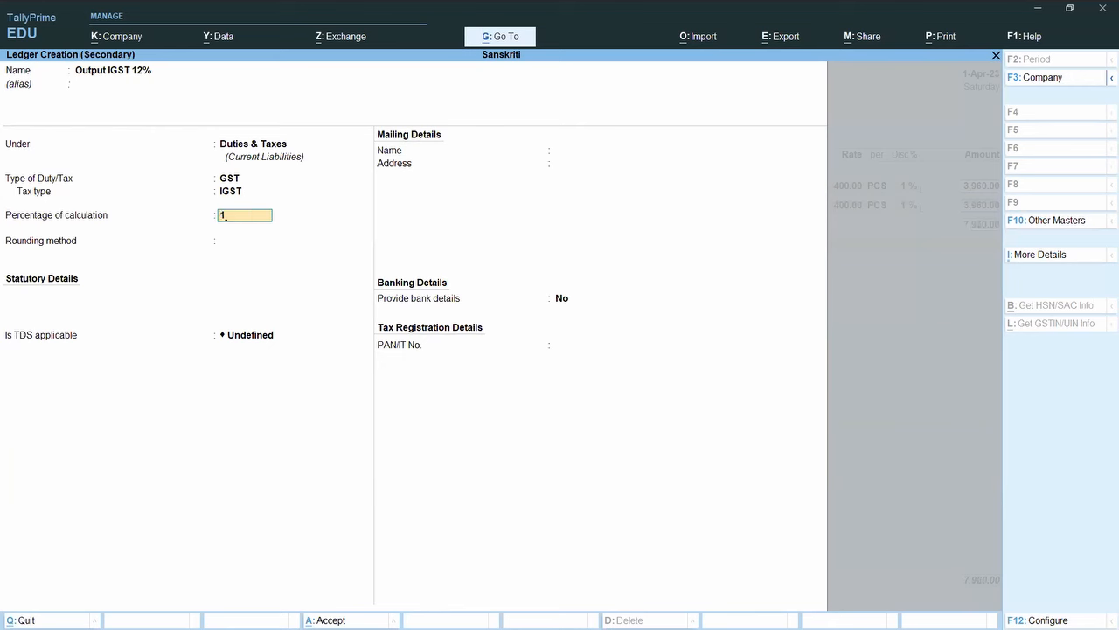
type("2")
key("Return")
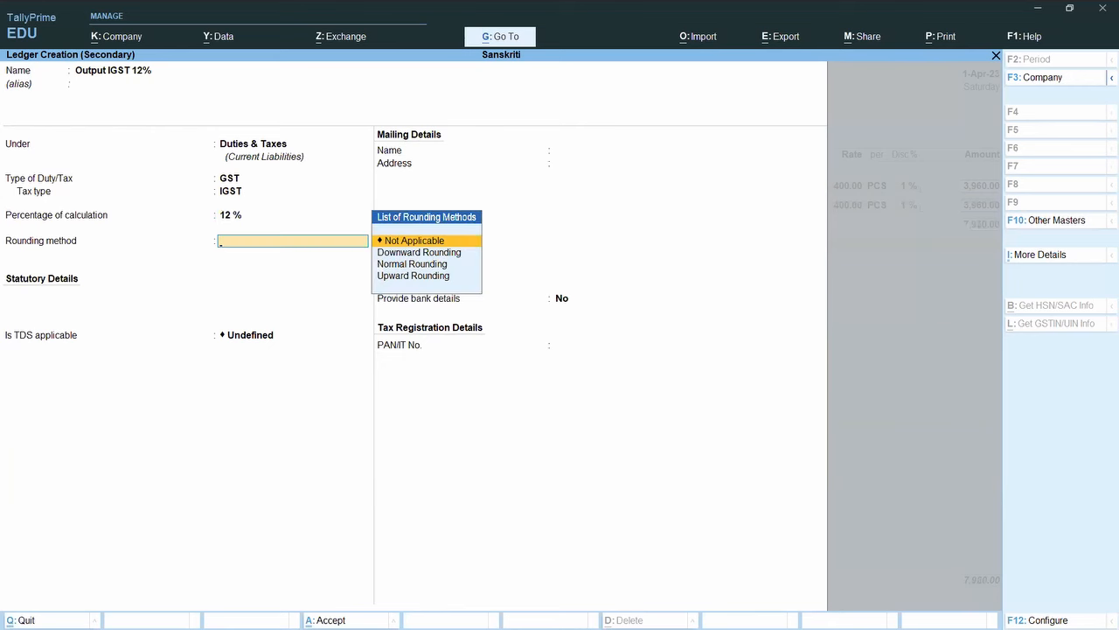
Step: Set both rounding method and TDS to Not Applicable for the tax ledger and save it into the sales voucher
key("Return")
type("N")
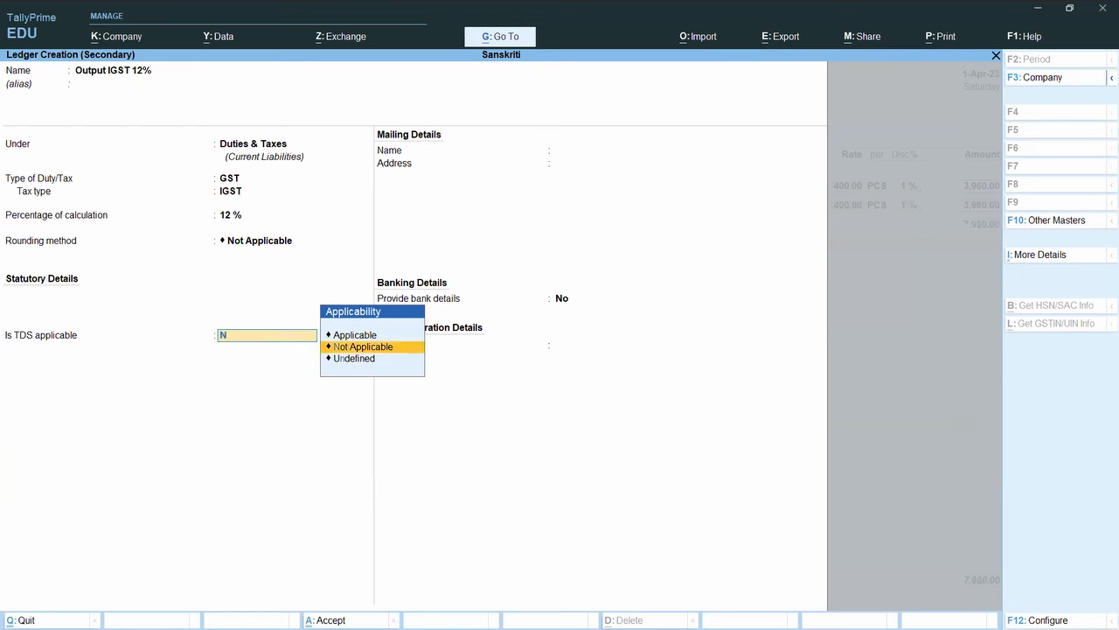
key("Return")
key("ctrl+a")
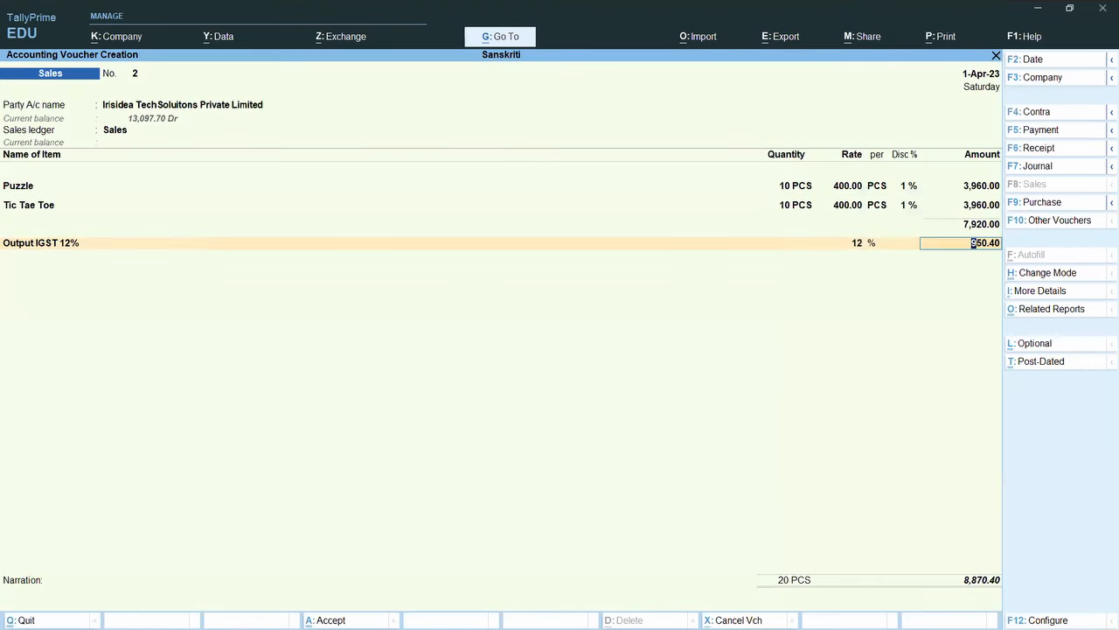
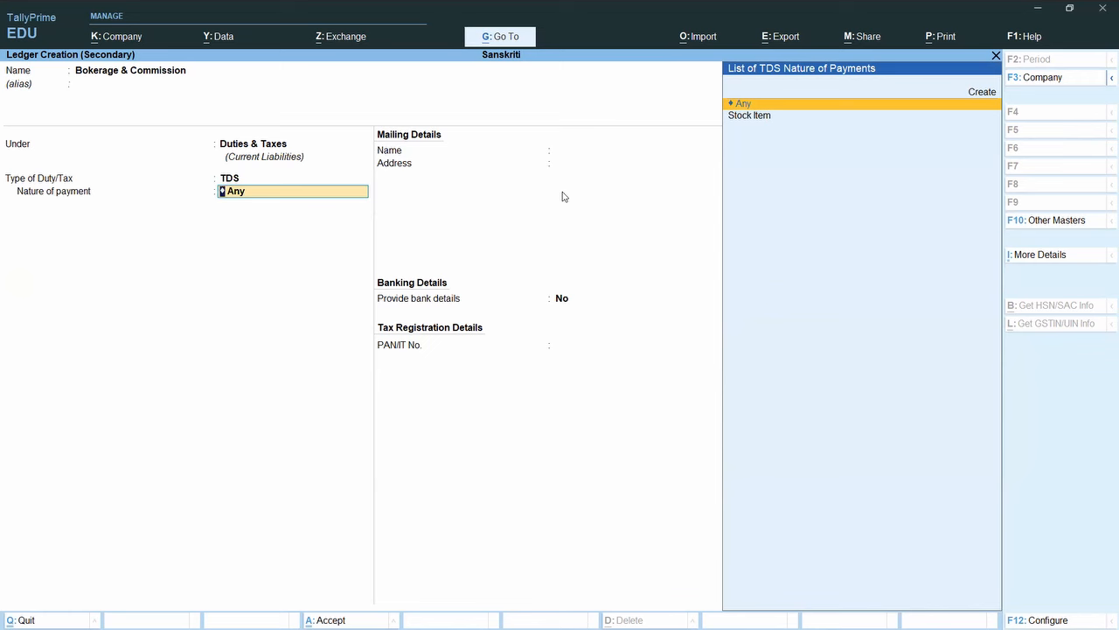
Step: For the new TDS ledger, create a nature of payment named Bokerage & Commission under section 194H
key("alt+c")
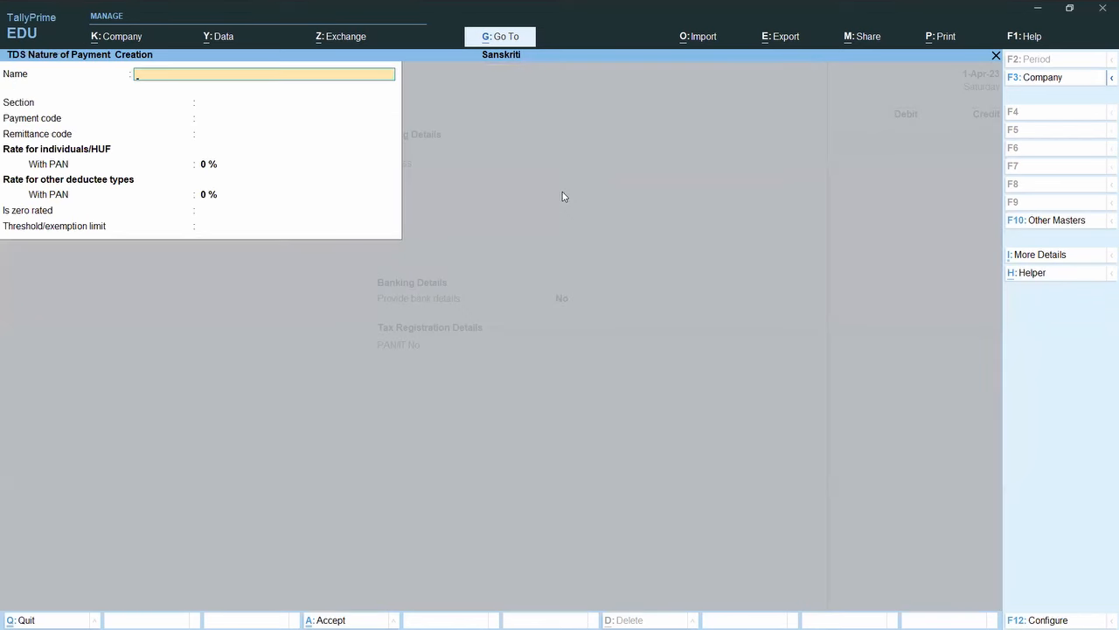
type("Bokerage")
type(" & Commis")
type("ss")
key("Return")
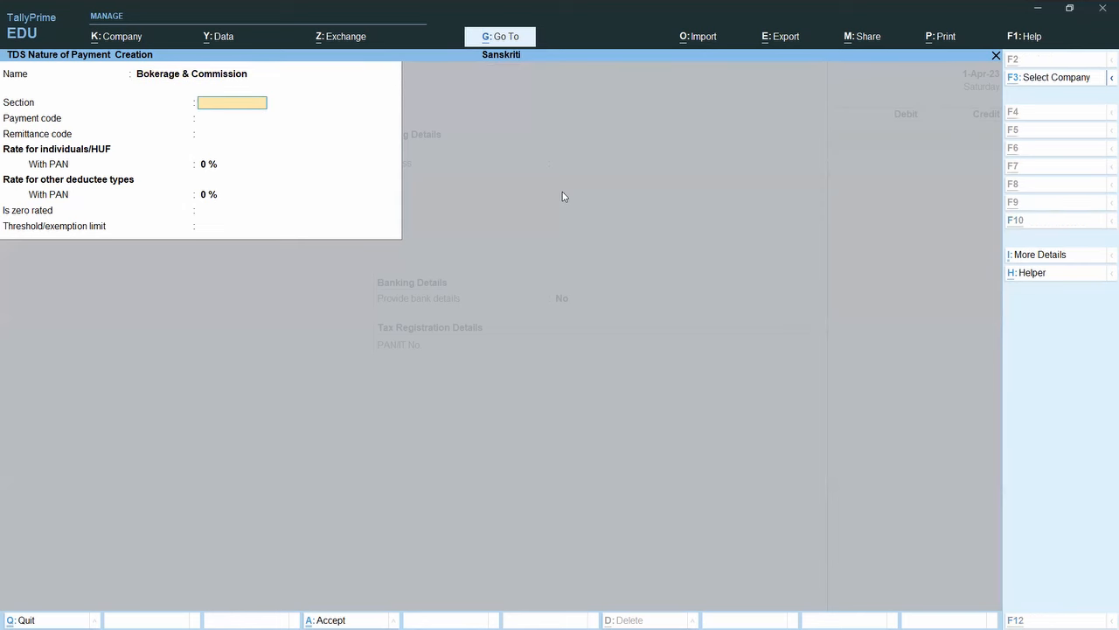
key("alt+Tab")
key("alt+Tab")
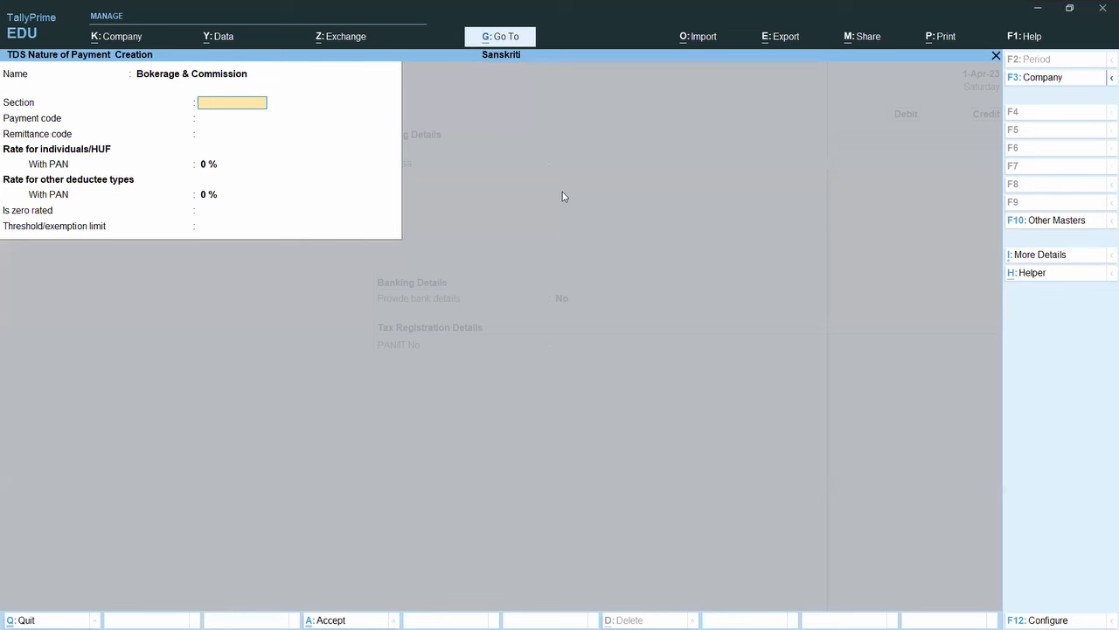
type("194H")
key("Return")
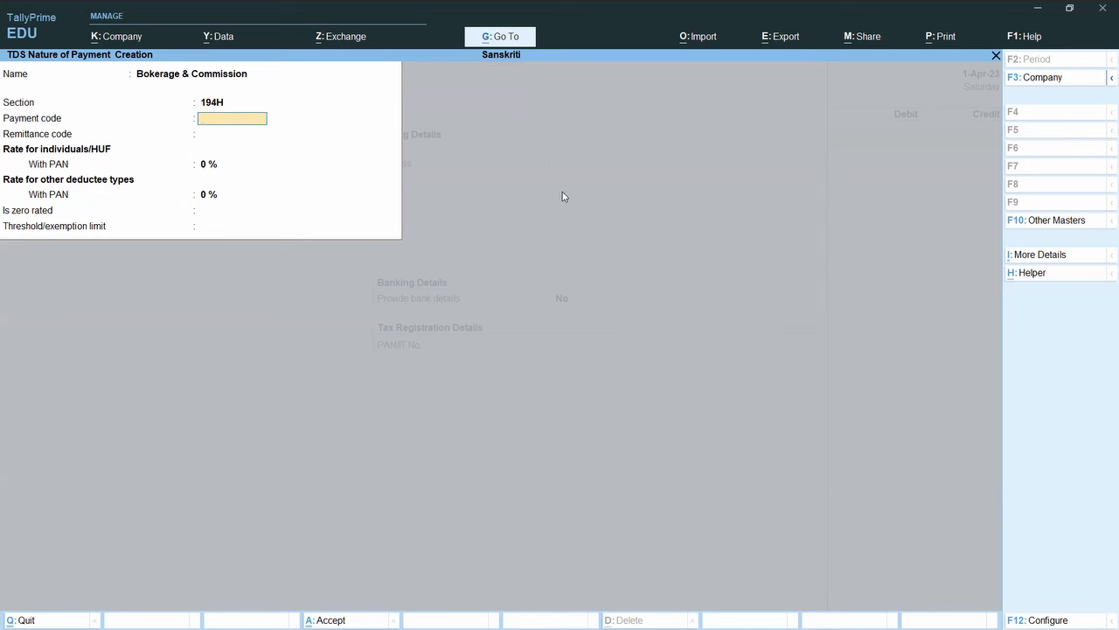
Step: Set the with-PAN rate to 20% for individuals/HUF and other deductee types, then save the nature of payment and its ledger
key("Return")
key("Return")
type("20")
key("Return")
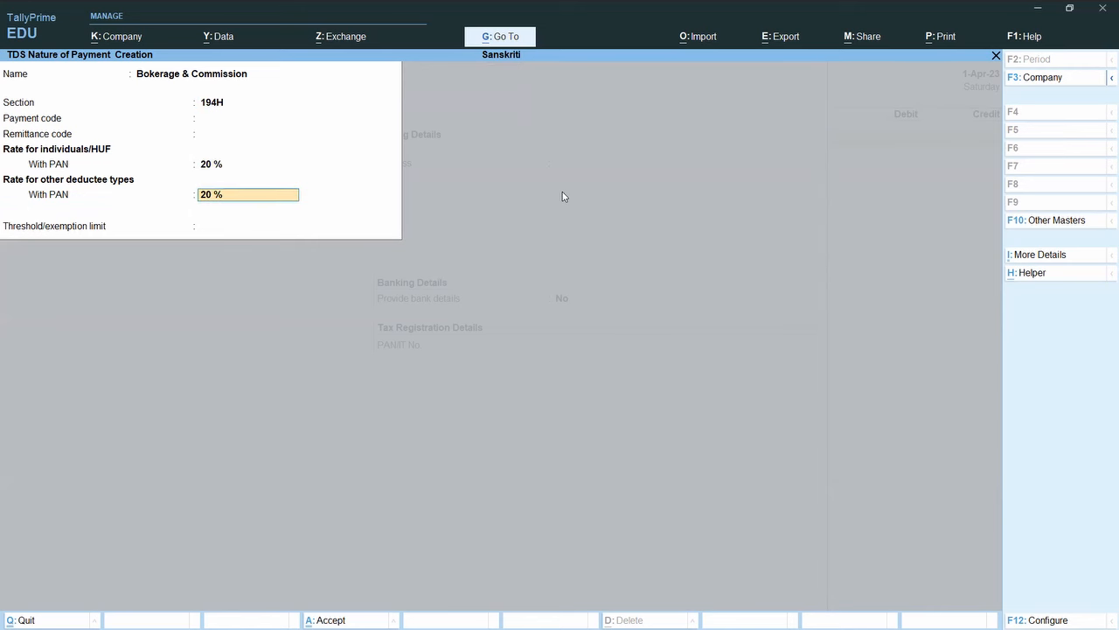
key("Return")
key("Return")
key("Return")
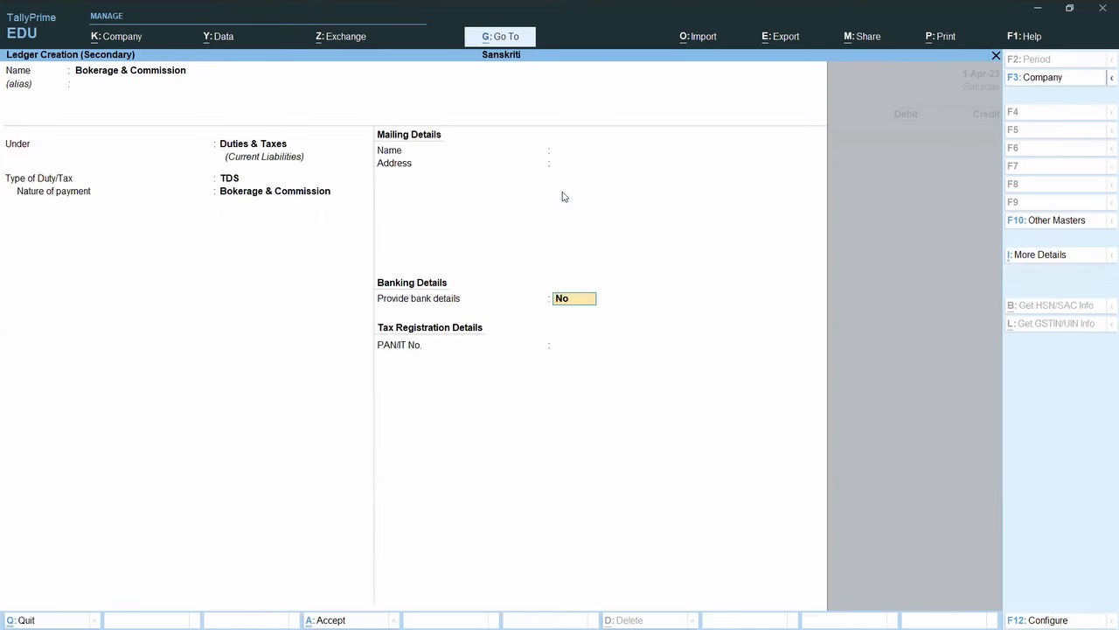
key("ctrl+a")
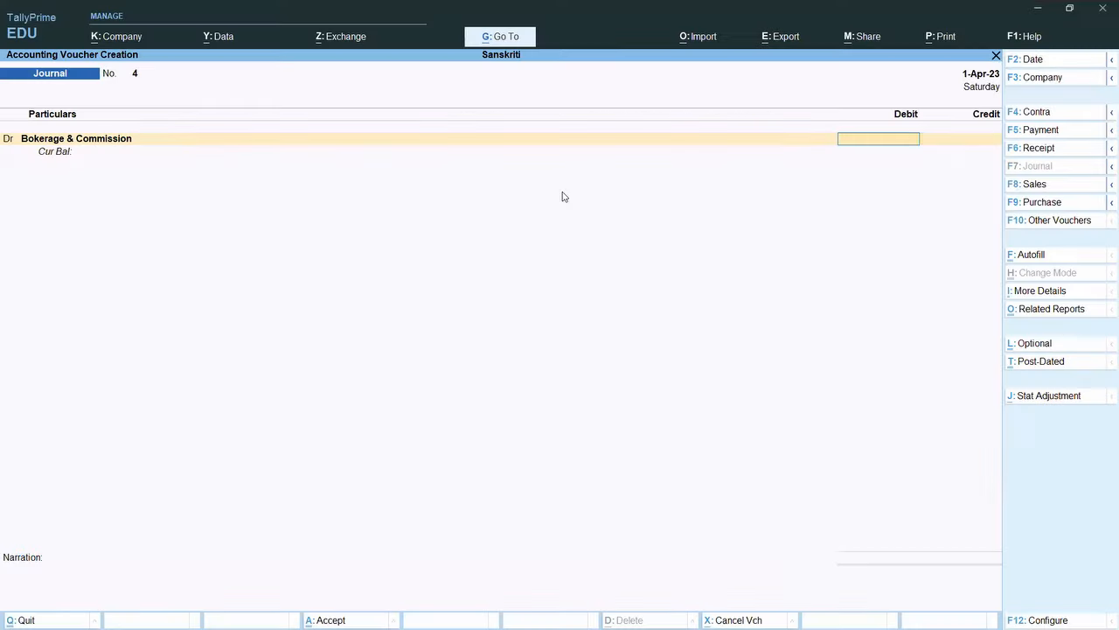
Step: Debit 1,00,000 to Bokerage & Commission in the journal voucher and begin the credit line
type("1,00,000")
key("Return")
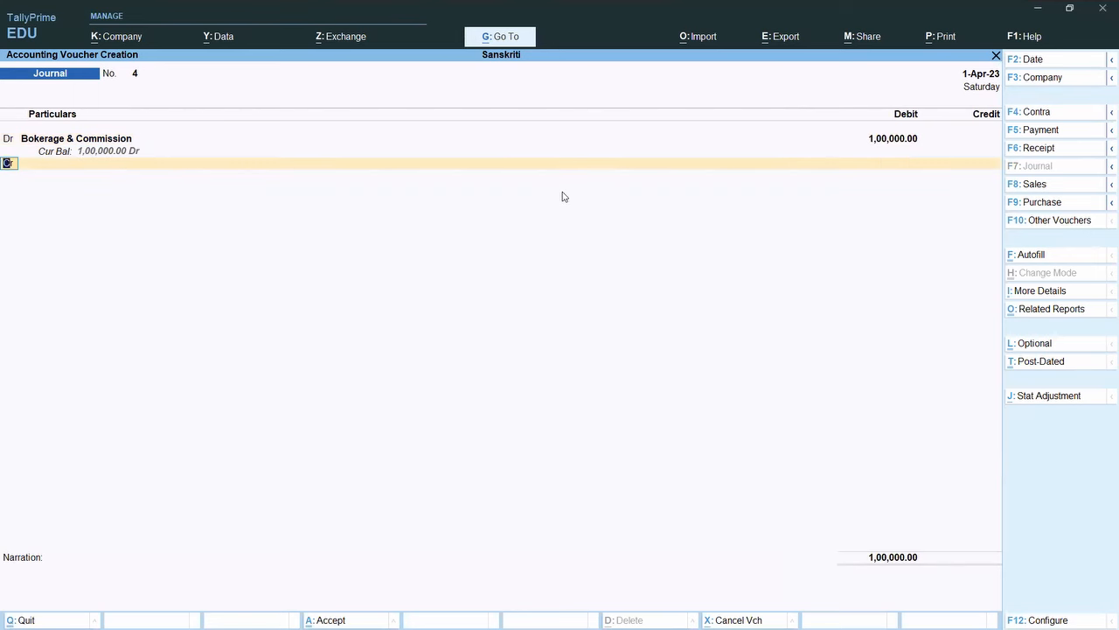
key("Return")
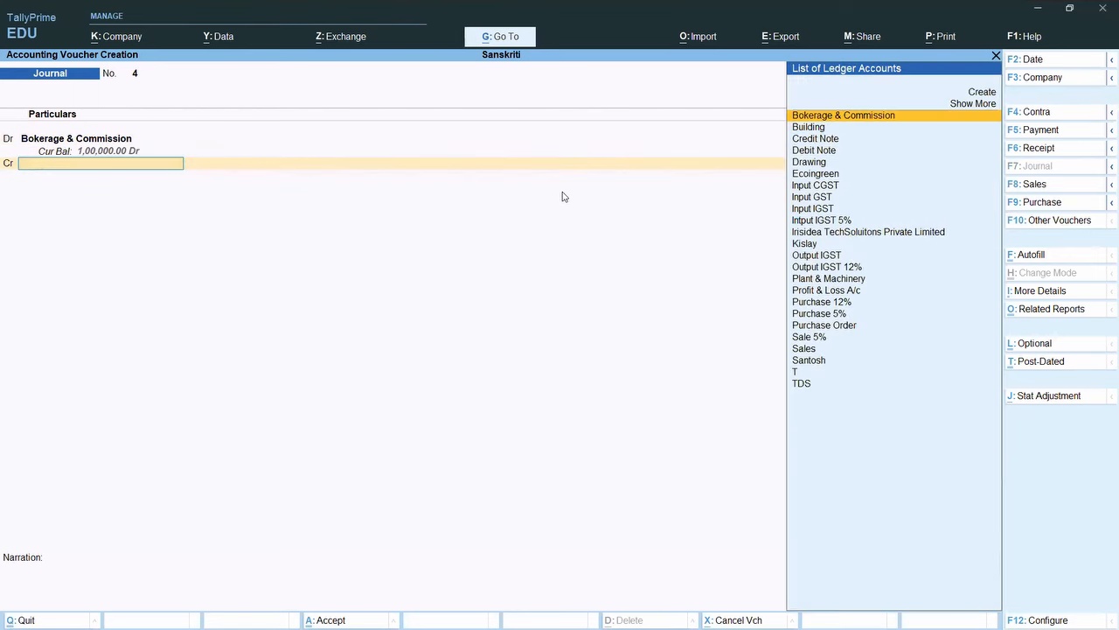
Step: Start a new ledger with the commission recipient's name and group it under Sundry Creditors
key("alt+c")
type("Jeet")
key("Return")
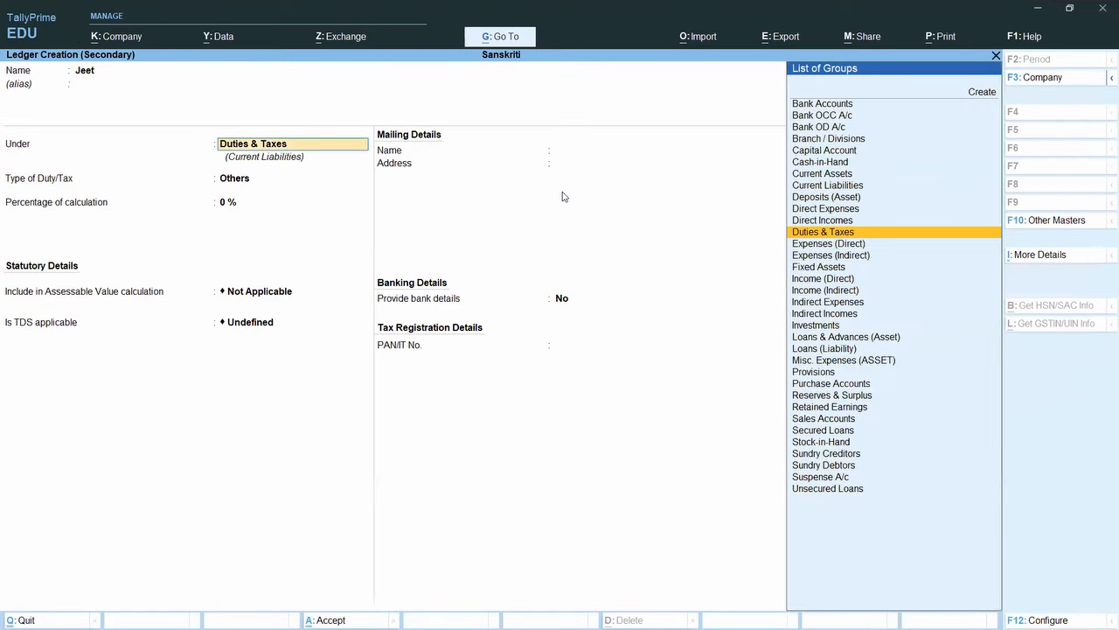
type("Su")
key("Return")
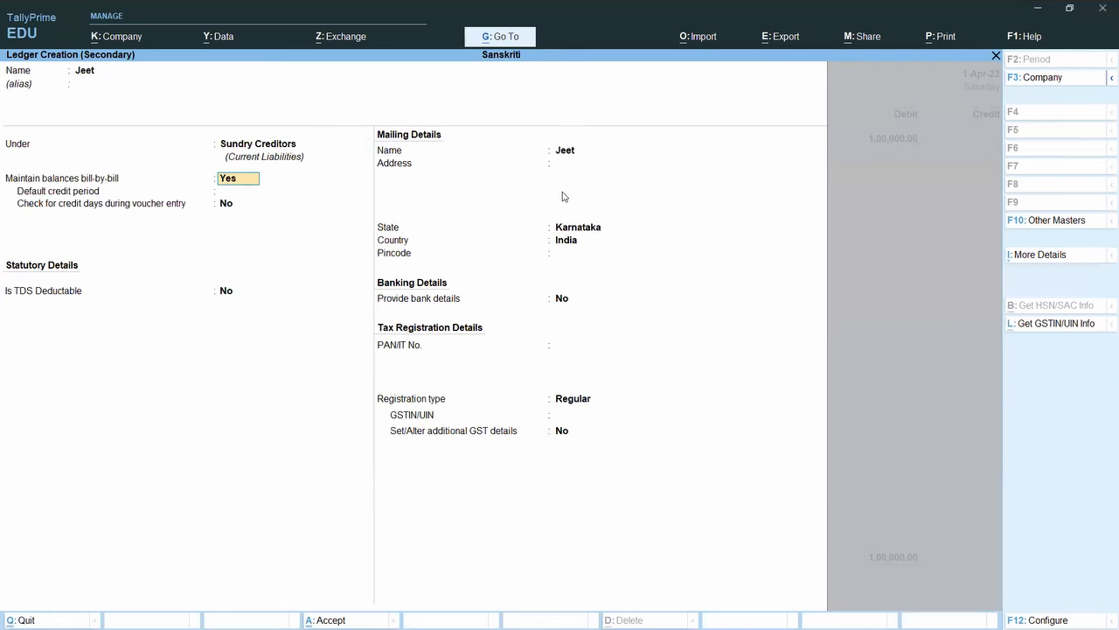
Step: Keep bill-by-bill balances on for the creditor and mark the ledger as TDS deductable
key("Return")
key("Return")
key("Return")
type("y")
key("Return")
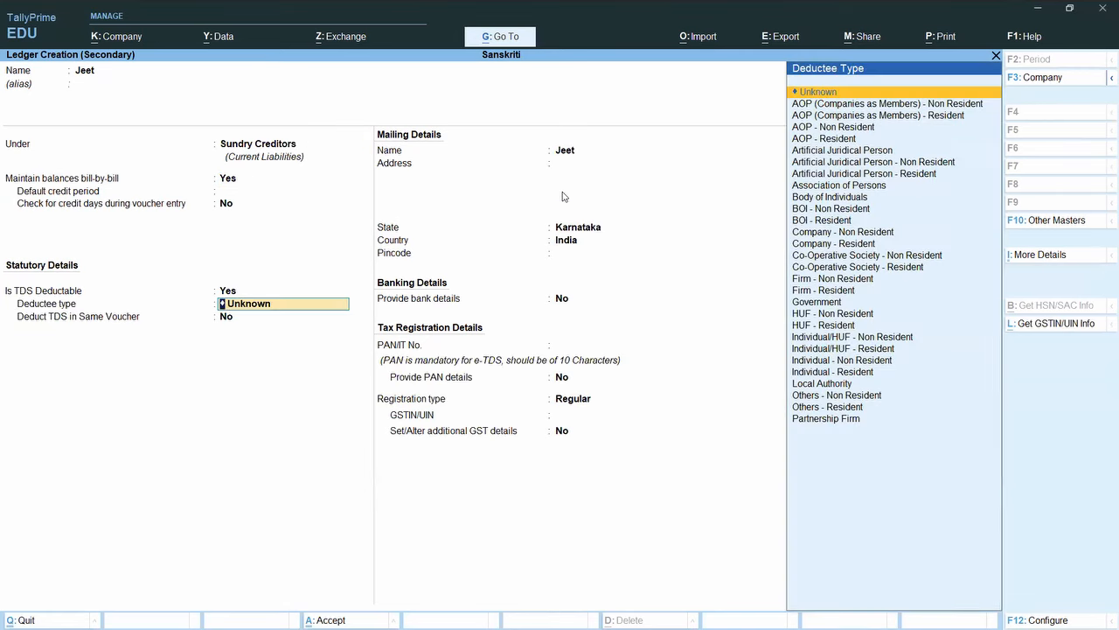
Step: Set the creditor's deductee type to Individual - Resident and enable deducting TDS in the same voucher
key("Down")
key("Down")
key("Down")
key("Down")
key("Down")
key("Down")
key("Down")
key("Down")
key("Down")
key("Down")
key("Down")
key("Down")
key("Down")
key("Down")
key("Down")
key("Down")
key("Down")
key("Down")
key("Down")
key("Down")
key("Down")
key("Down")
key("Down")
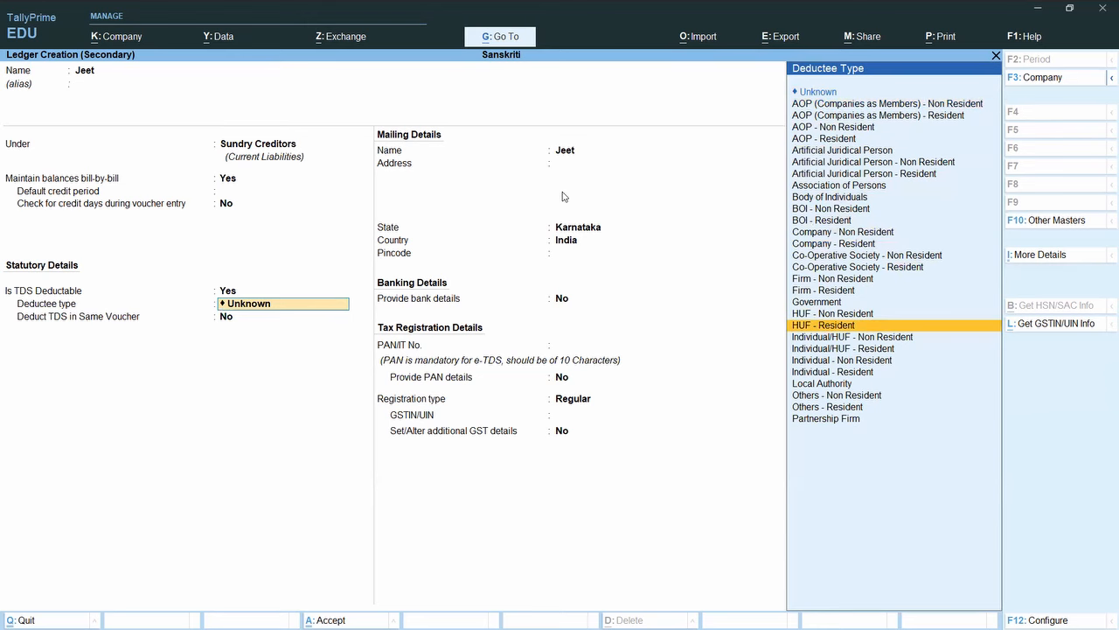
key("Down")
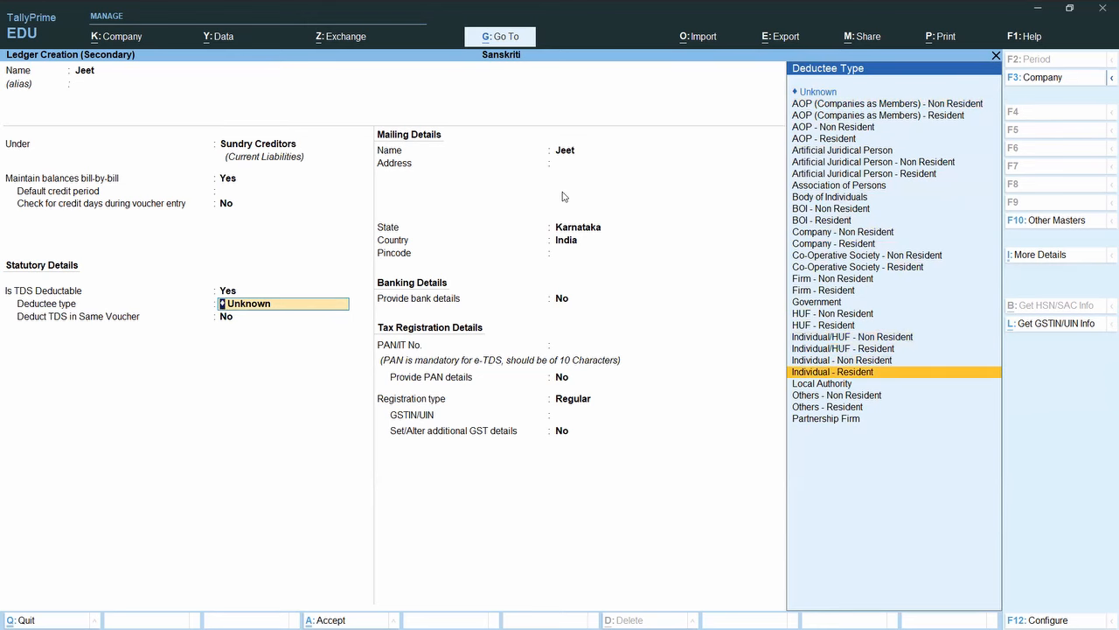
key("Return")
key("Return")
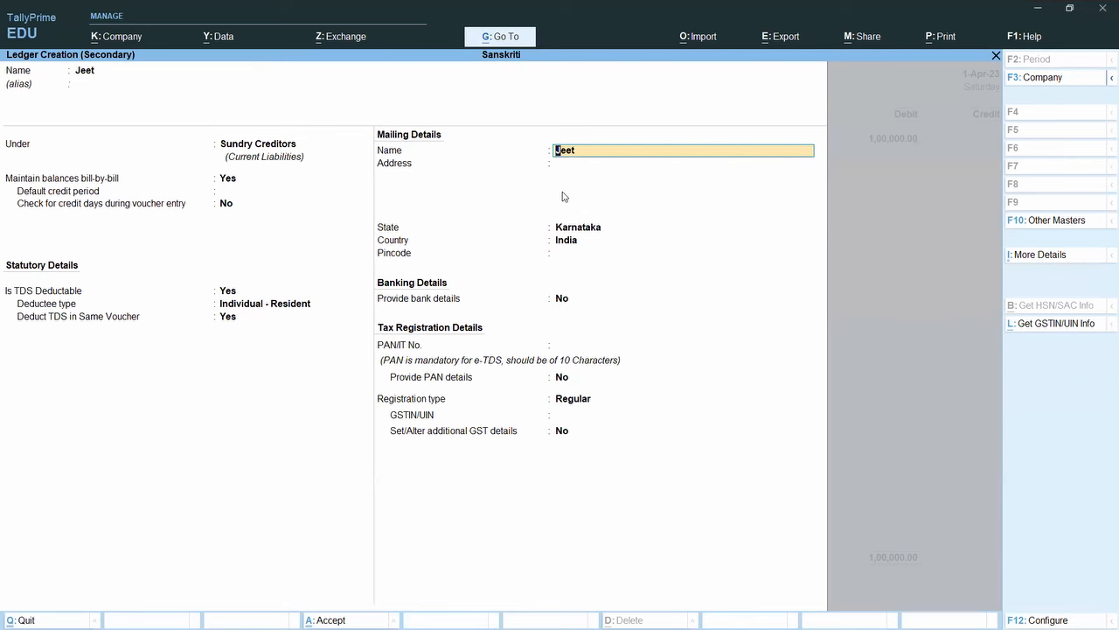
Step: Set the creditor's GST registration type to Unregistered/Consumer and save the ledger into the journal voucher
key("ctrl")
key("Return")
key("Return")
key("Return")
key("Return")
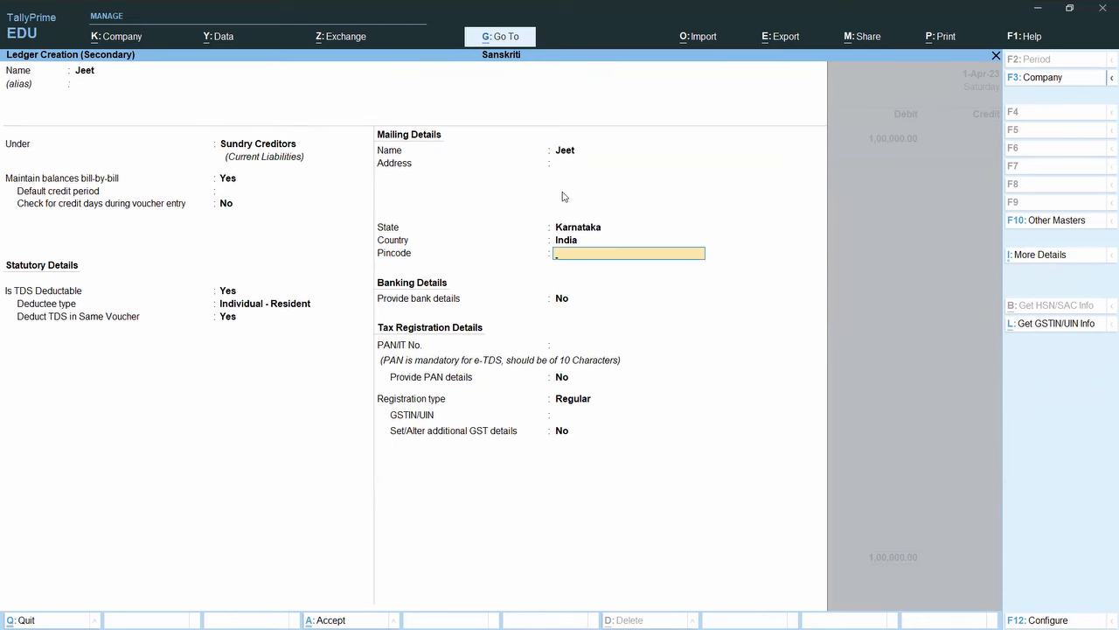
key("Return")
key("Return")
key("Return")
key("Return")
key("Down")
key("Return")
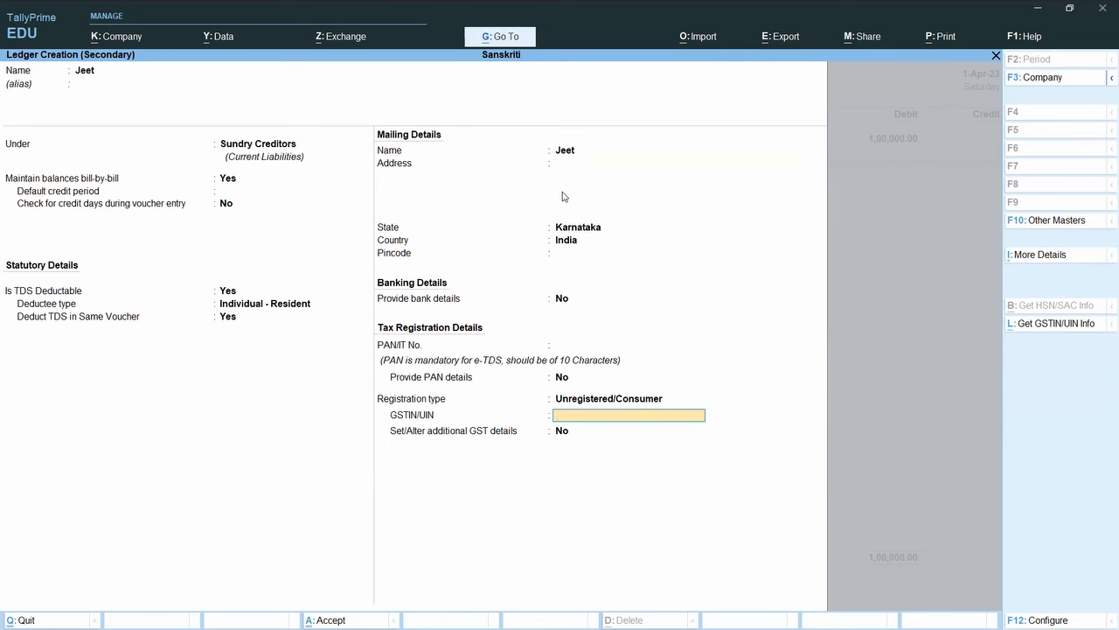
key("Return")
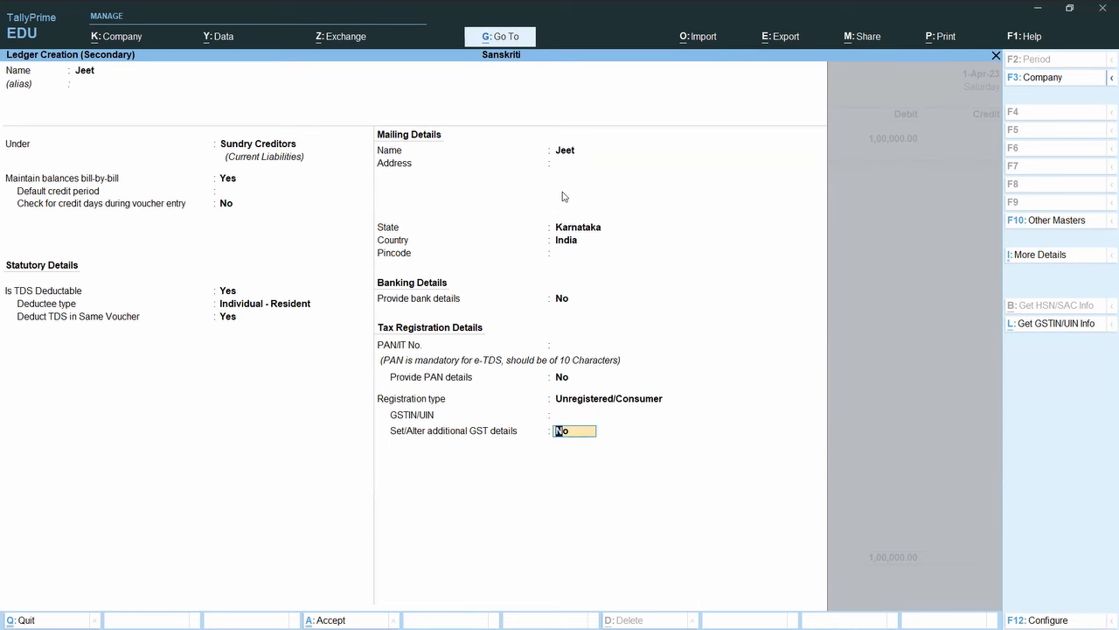
key("Return")
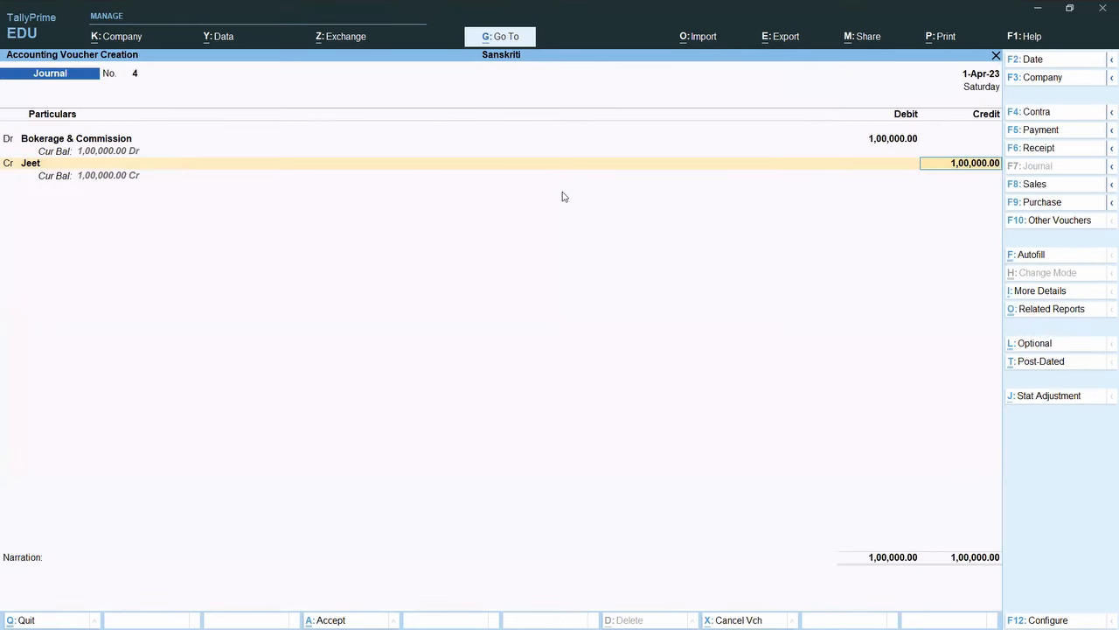
Step: Reopen the creditor's ledger from the voucher and review its TDS deductable, deductee type and same-voucher deduction settings
key("ctrl+Return")
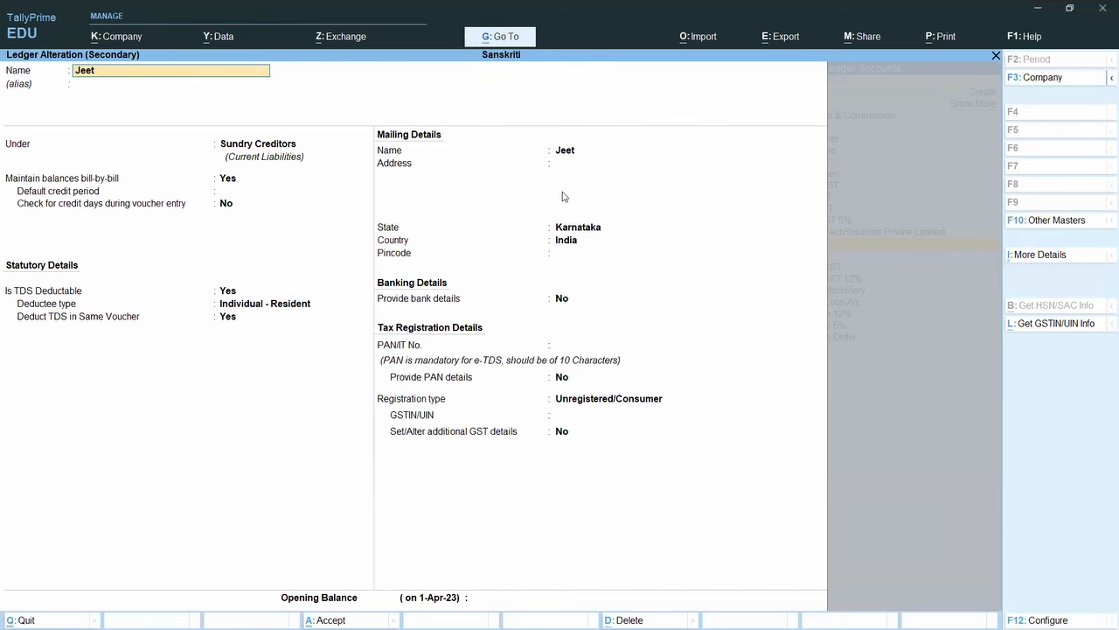
key("Return")
key("Return")
key("Return")
key("Return")
key("Return")
key("Return")
key("Return")
key("BackSpace")
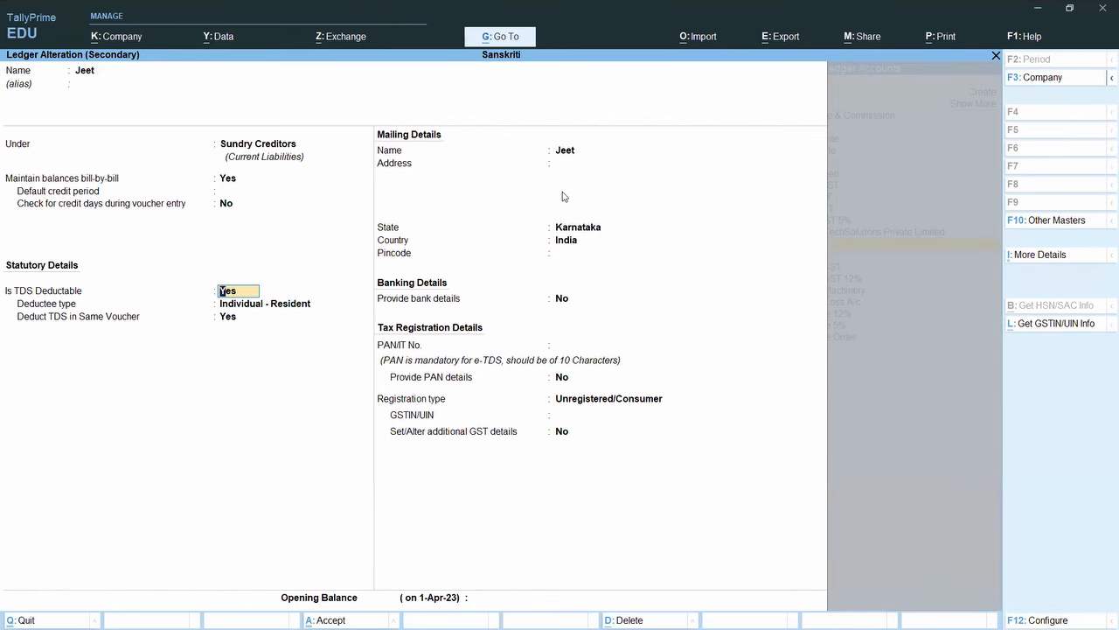
key("Return")
key("Return")
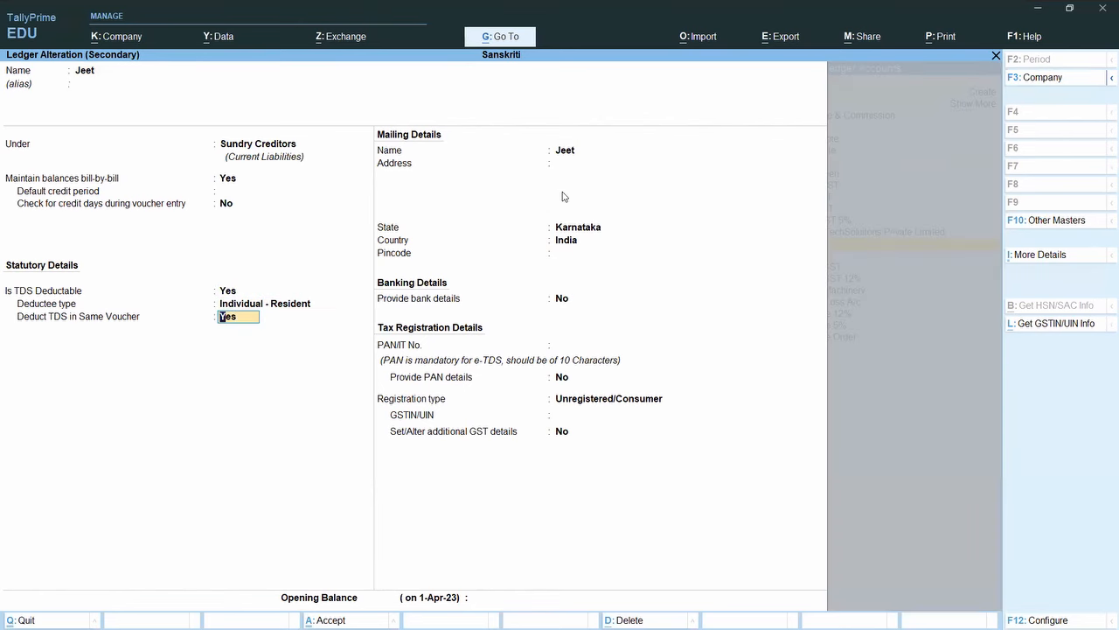
Step: Accept the creditor's ledger and discard the journal voucher
key("ctrl+a")
key("Escape")
key("y")
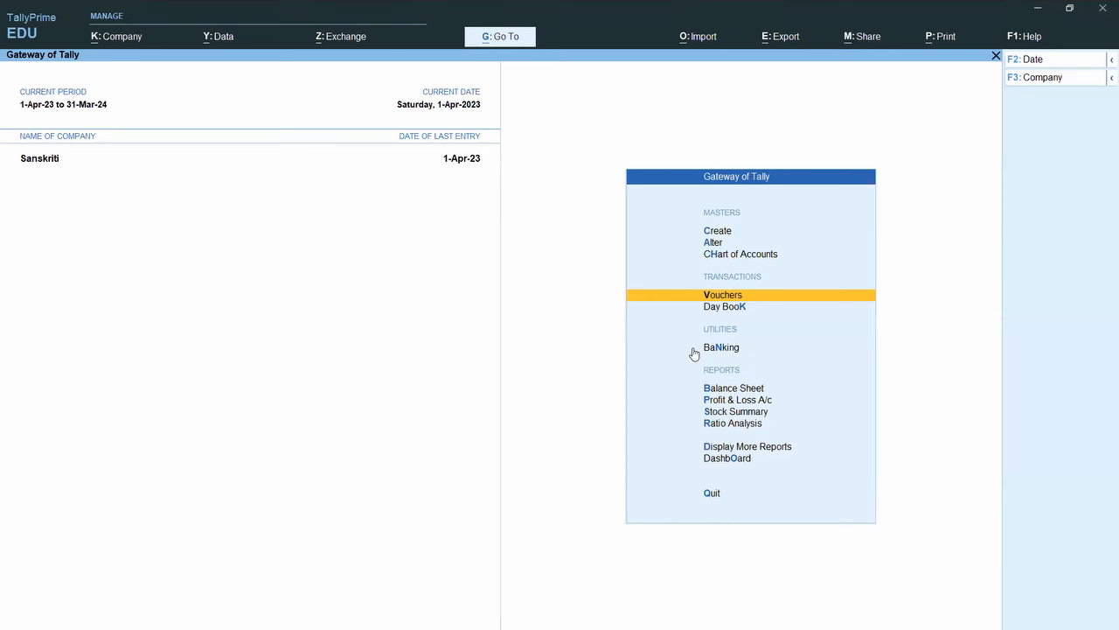
Step: Open a new journal voucher and start a debit ledger named Bokerage & Commission without an alias
key("Return")
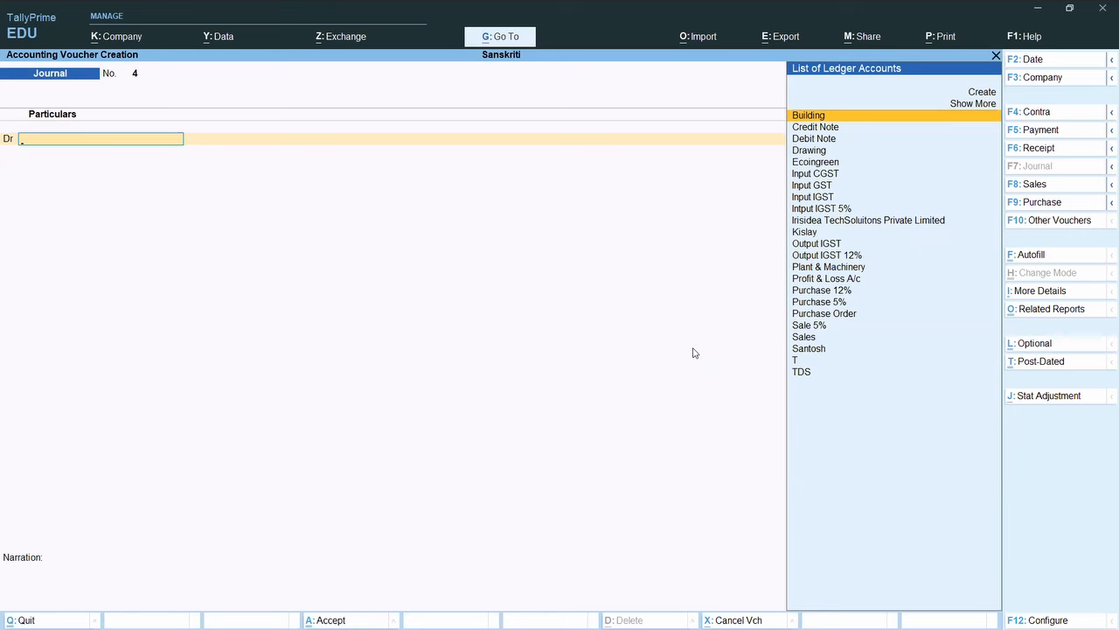
key("alt")
key("alt+c")
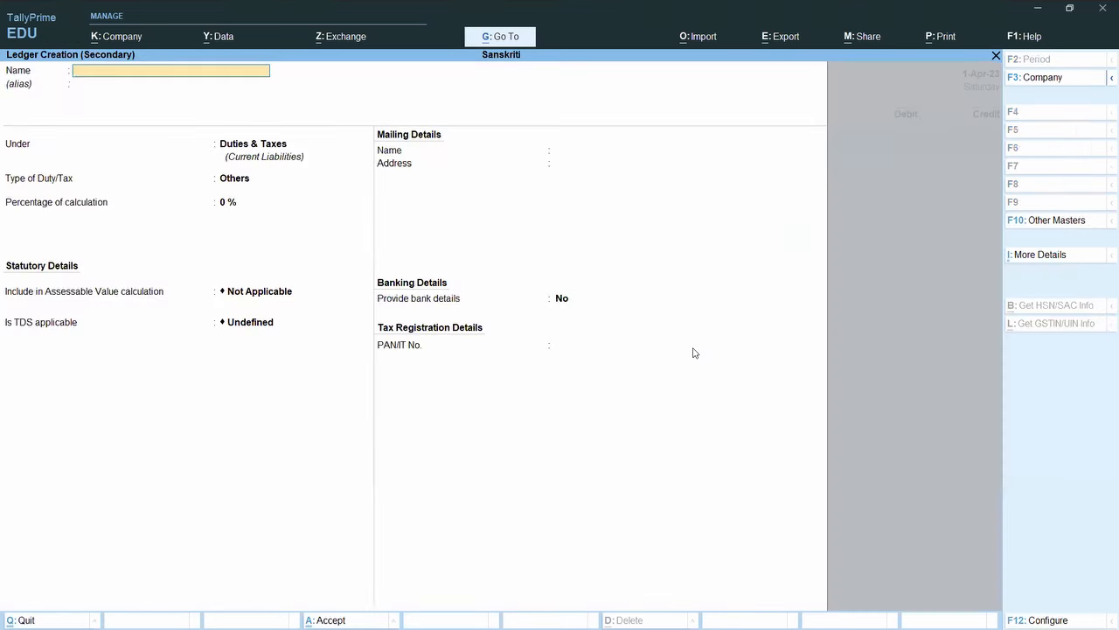
type("Bokerage & Commission")
key("Return")
key("Return")
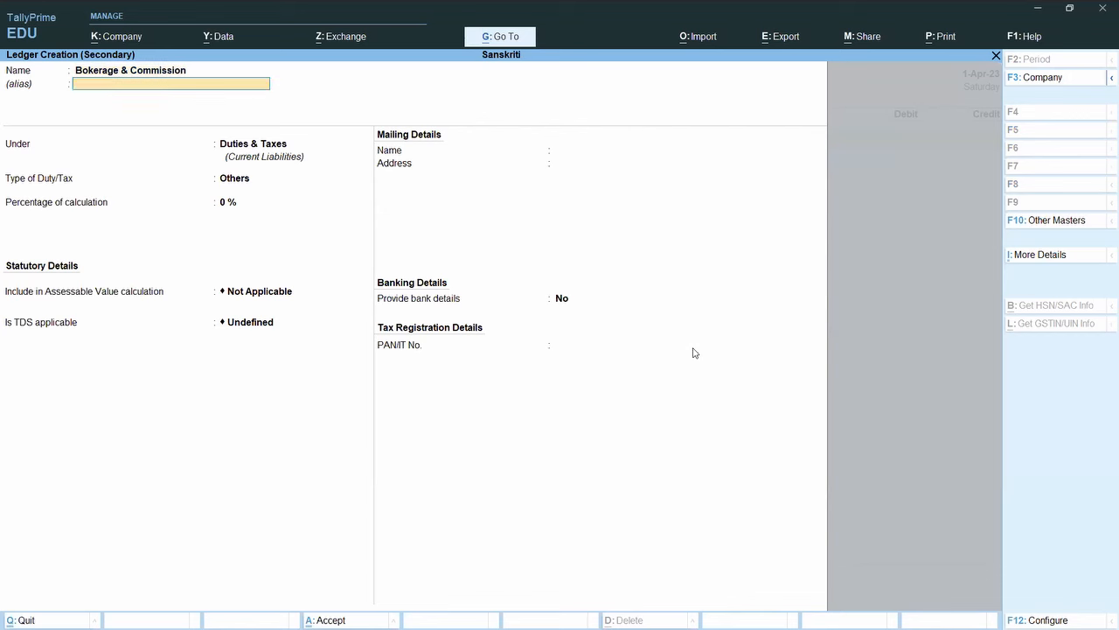
Step: Group the Bokerage & Commission ledger under Indirect Expenses
type("U")
key("BackSpace")
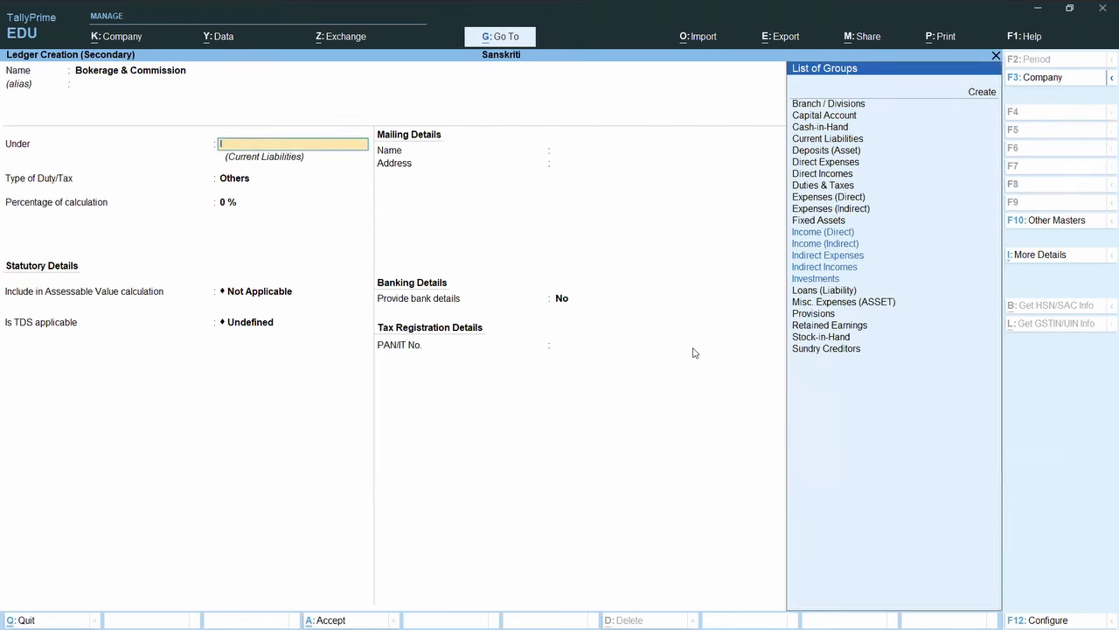
key("Down")
key("Down")
key("Down")
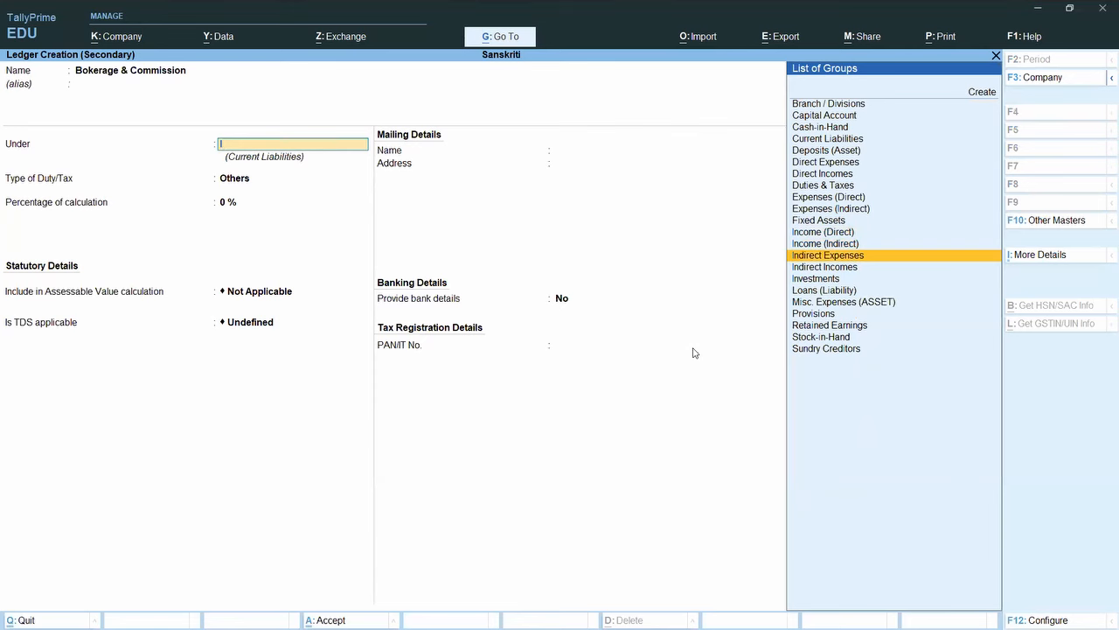
key("Return")
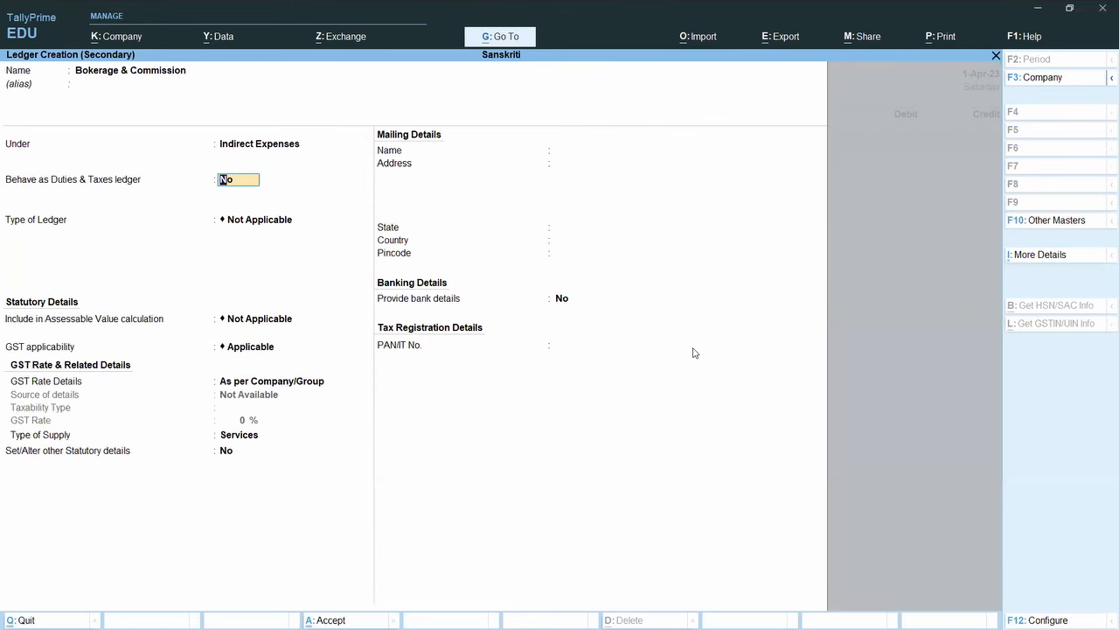
Step: Keep the default ledger type and assessable value setting, and set the Bokerage & Commission ledger's GST applicability to Not Applicable
key("Return")
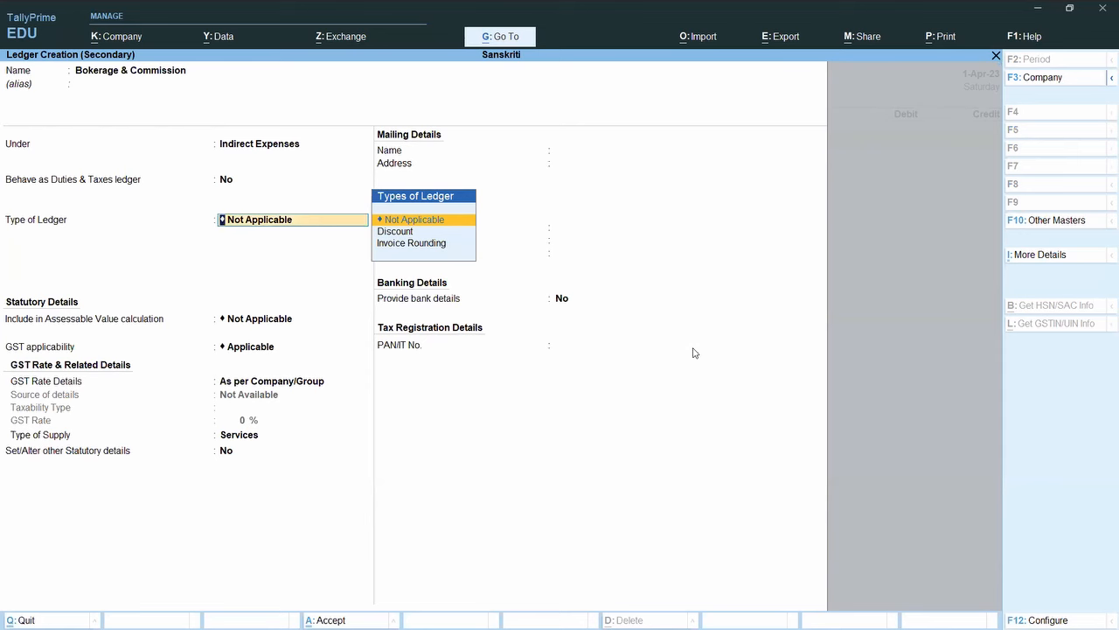
key("Return")
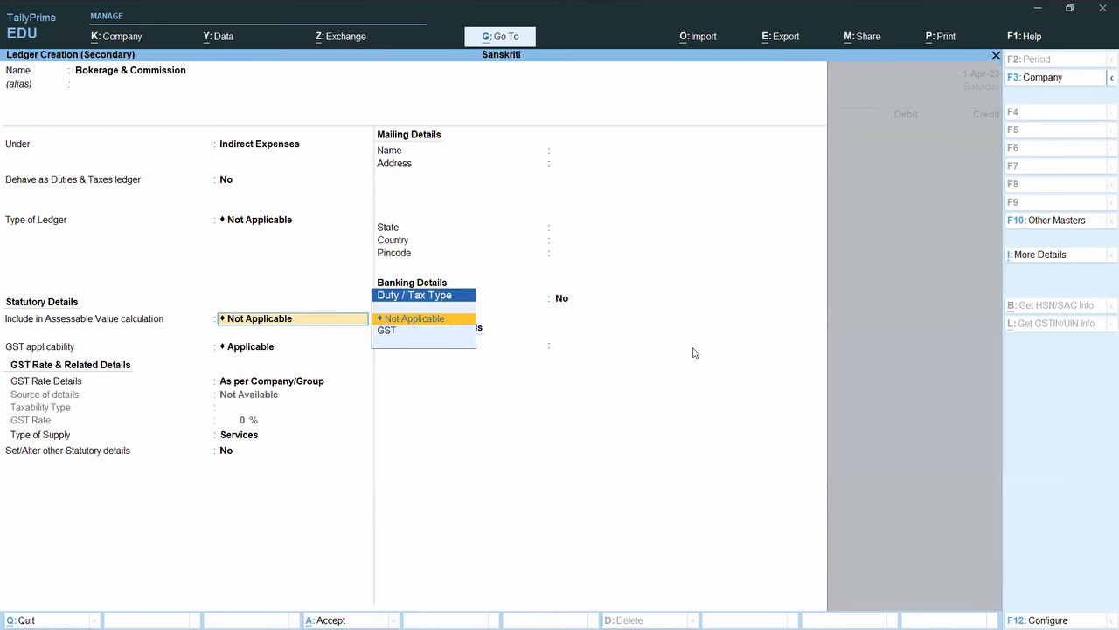
key("Return")
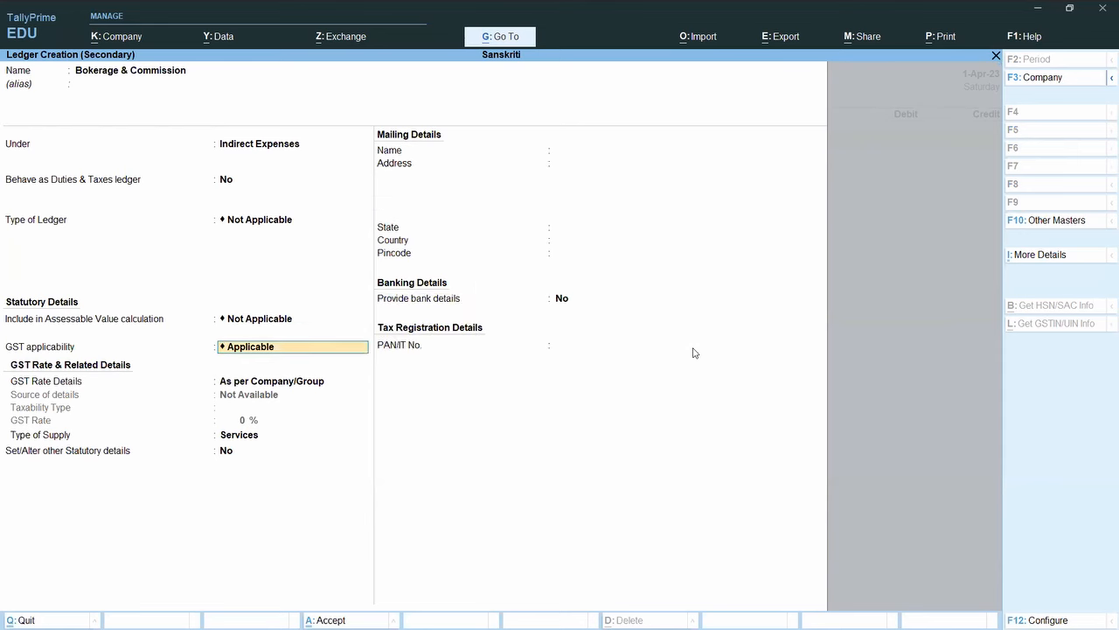
key("Return")
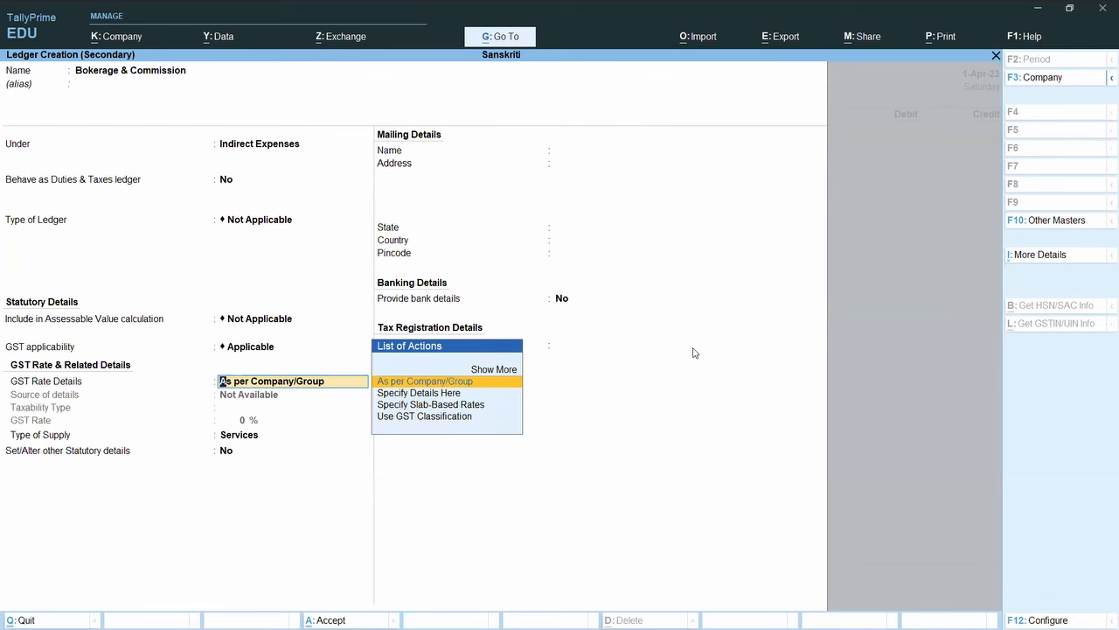
key("Up")
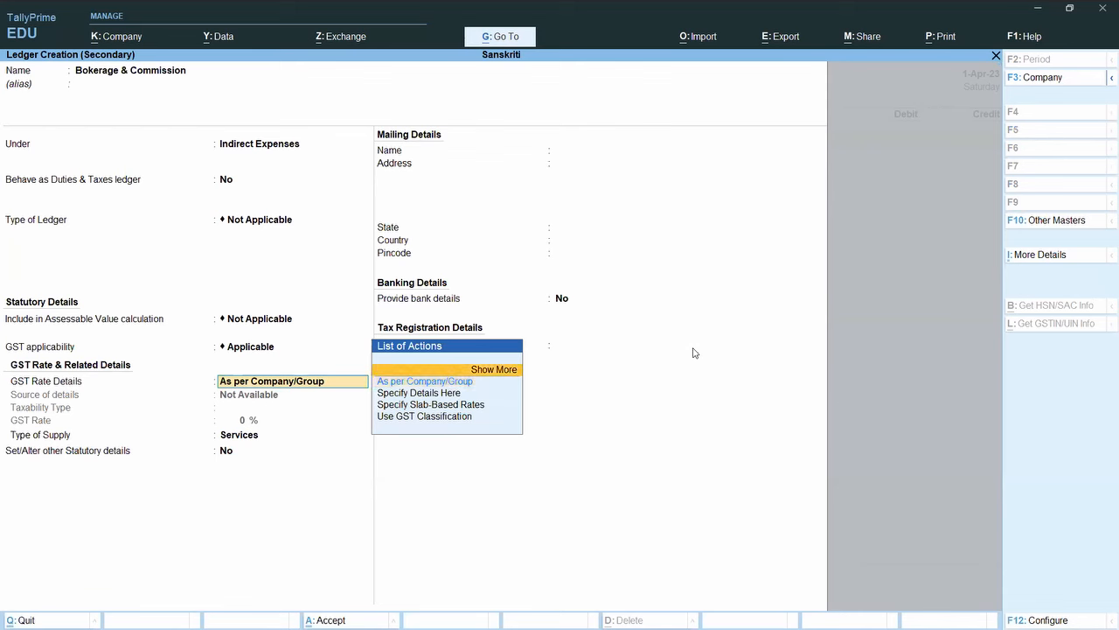
key("BackSpace")
key("Down")
key("Return")
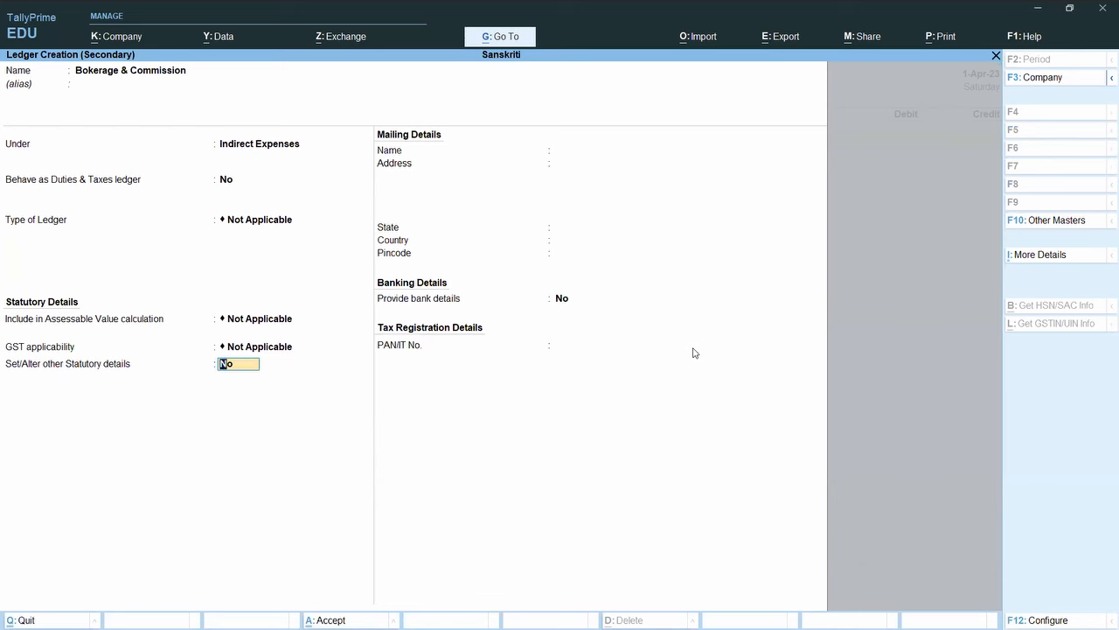
Step: Enable other statutory details for the Bokerage & Commission ledger and set TDS to Applicable
type("y")
key("Return")
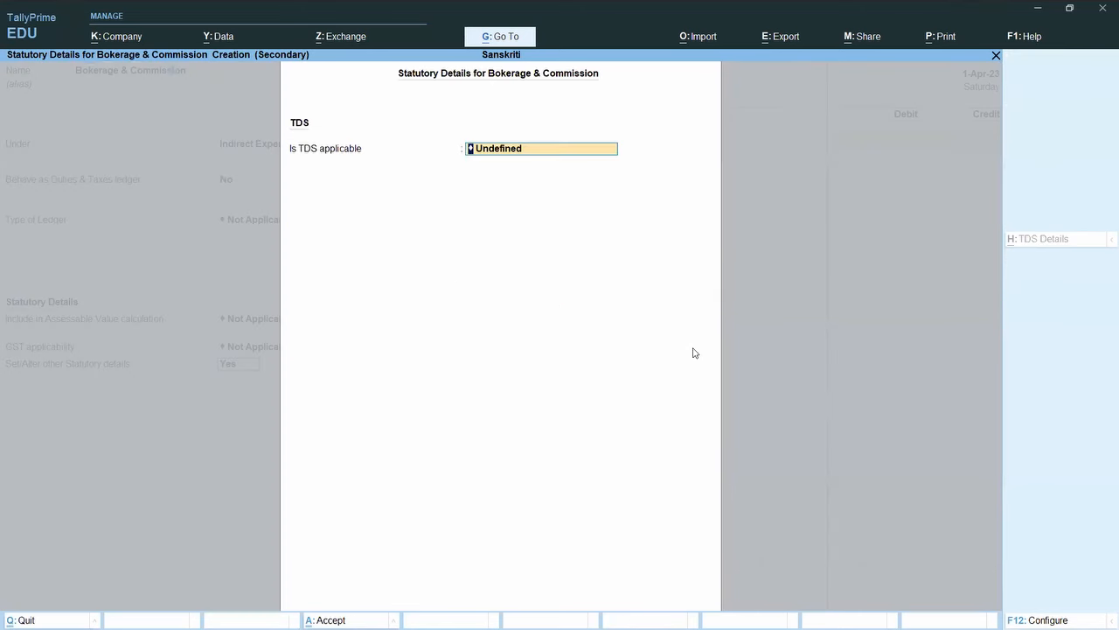
key("Return")
key("BackSpace")
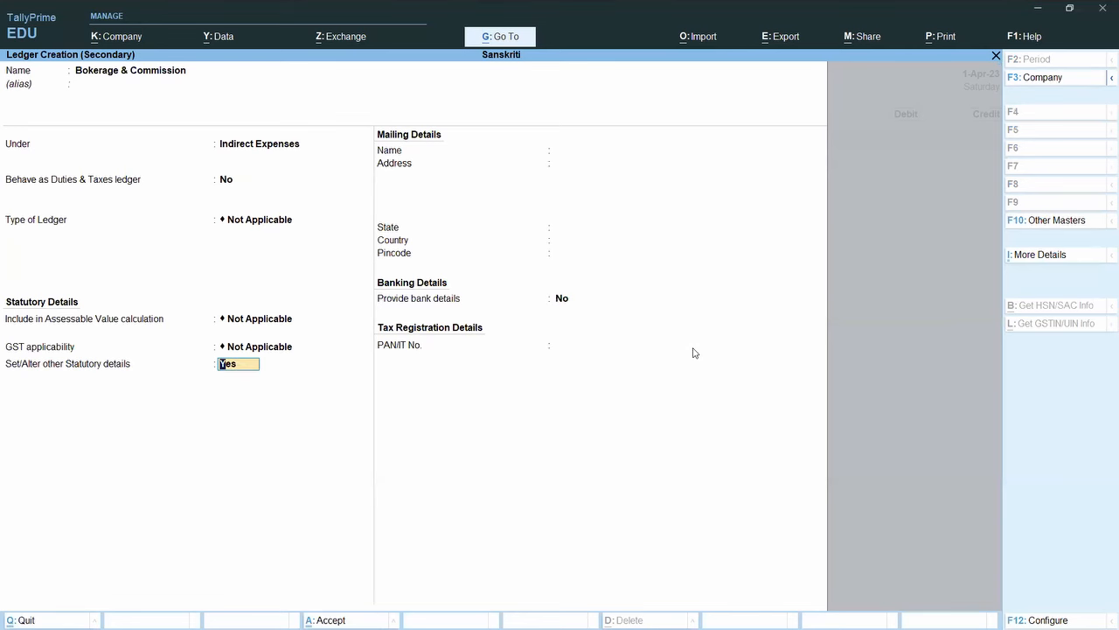
key("BackSpace")
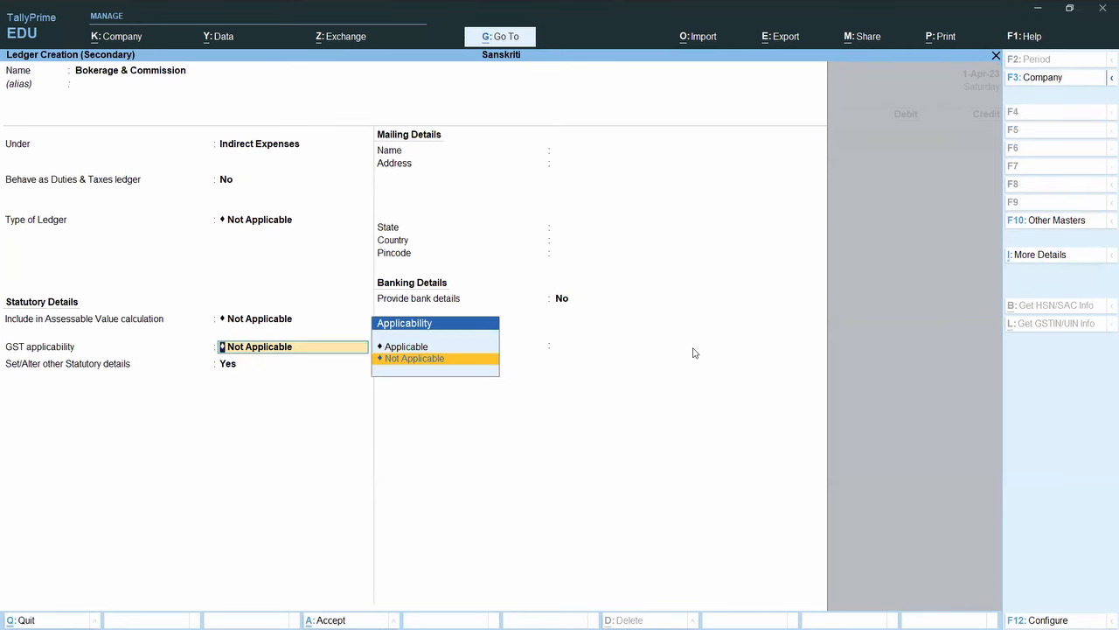
key("Return")
key("Return")
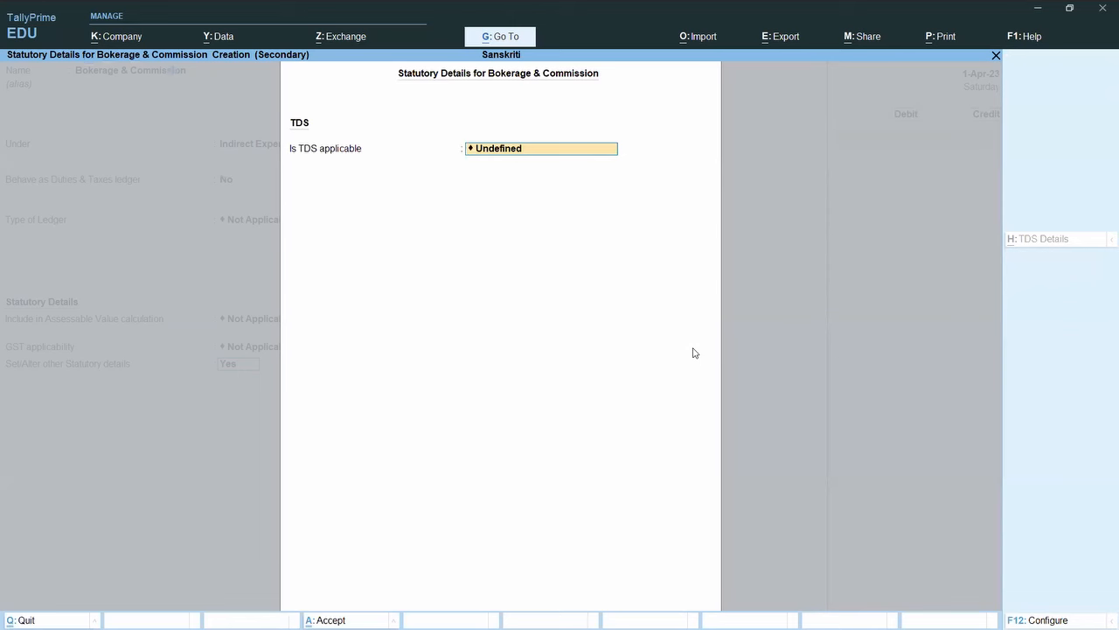
type("y")
key("BackSpace")
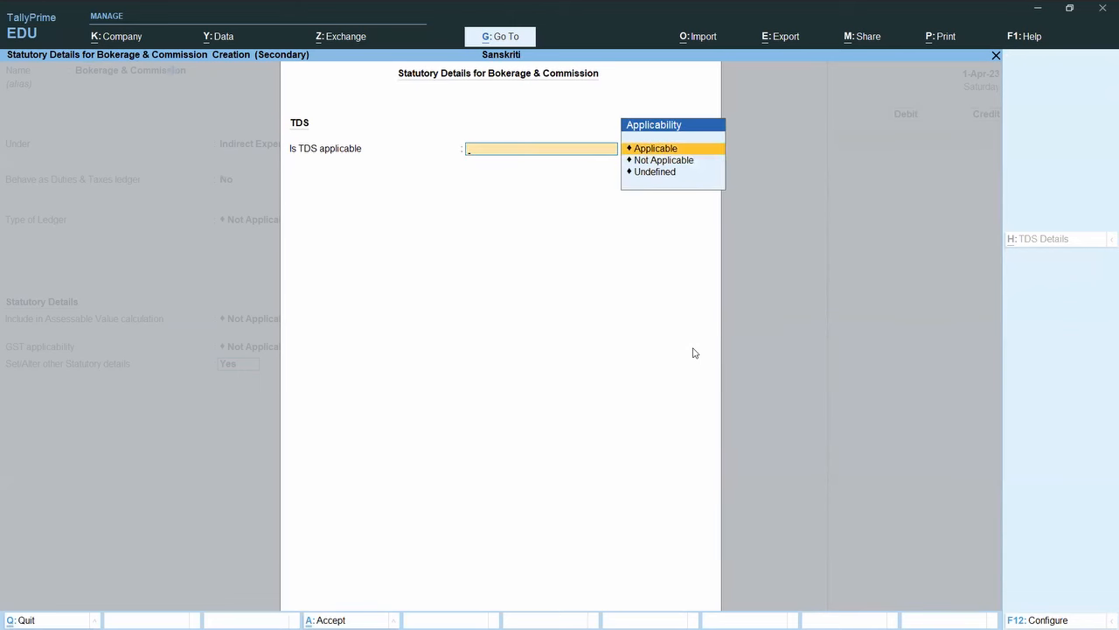
key("Return")
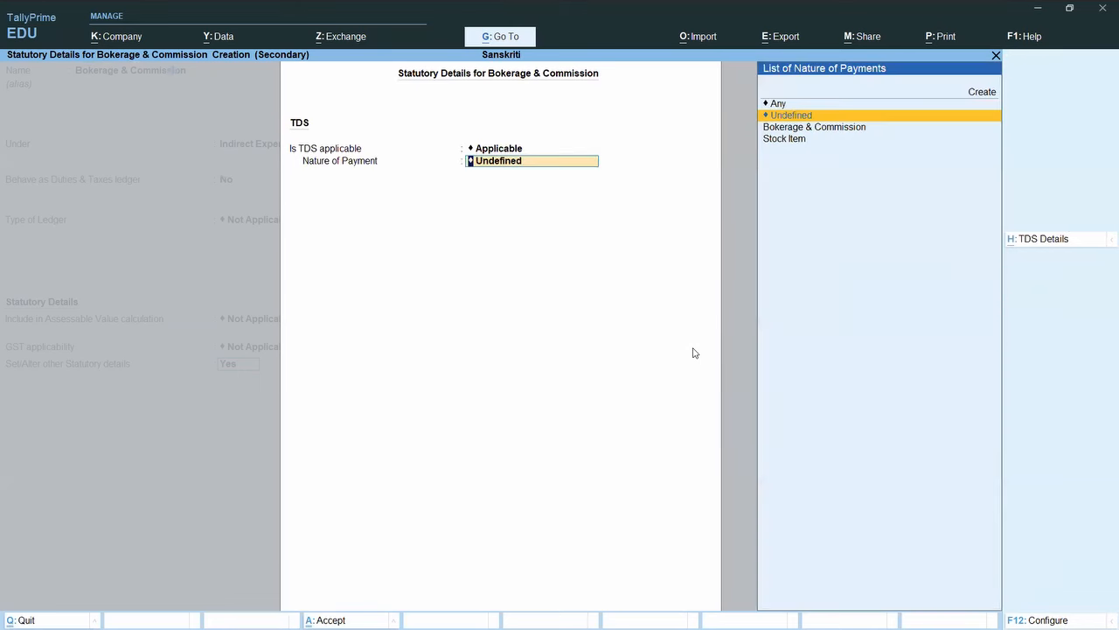
Step: Choose Bokerage & Commission as the ledger's TDS nature of payment
key("Down")
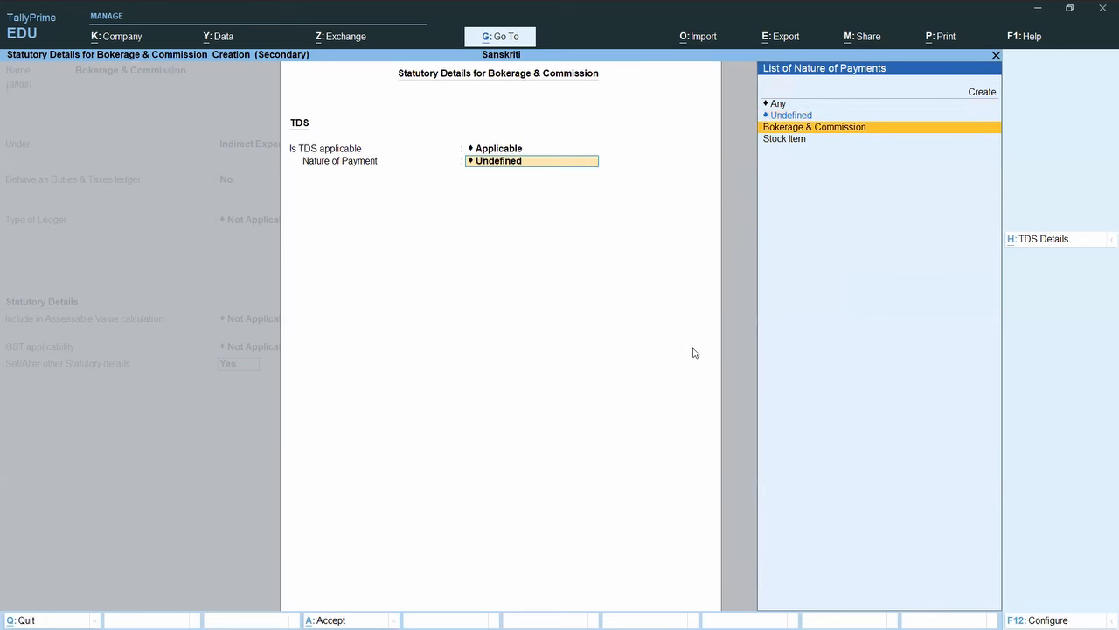
key("alt+c")
key("Escape")
key("Return")
key("BackSpace")
key("Return")
key("Return")
Step: Open the Bokerage & Commission nature of payment from the statutory details and review its section and TDS rates
key("ctrl+Return")
key("Return")
key("Return")
key("Return")
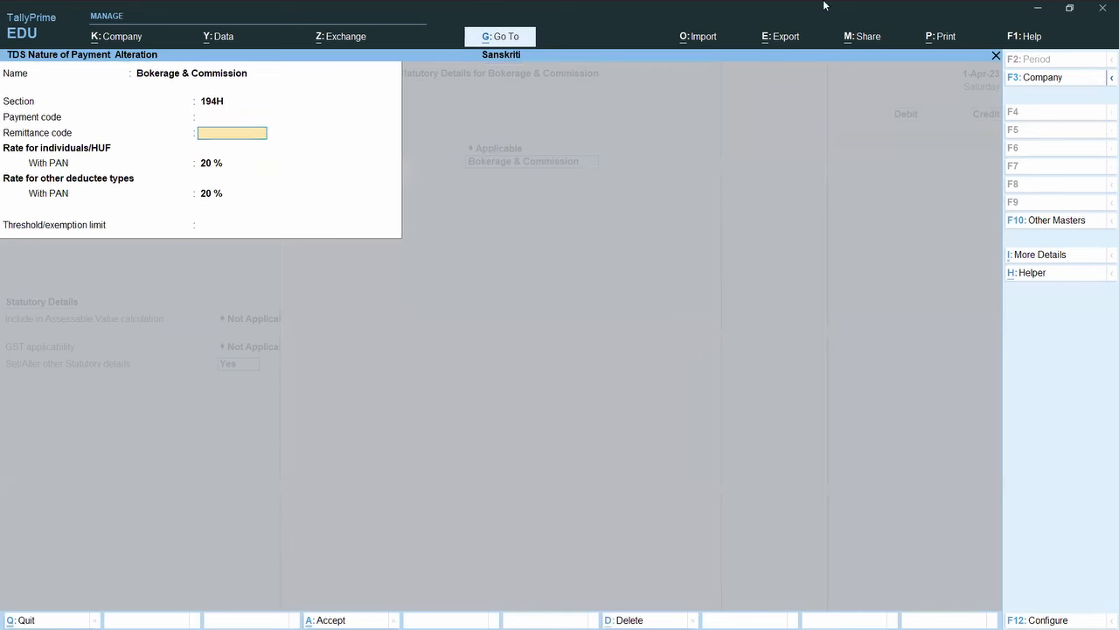
key("ctrl+a")
Step: Accept the statutory details and save the Bokerage & Commission ledger
key("Return")
key("Return")
key("Return")
key("ctrl+a")
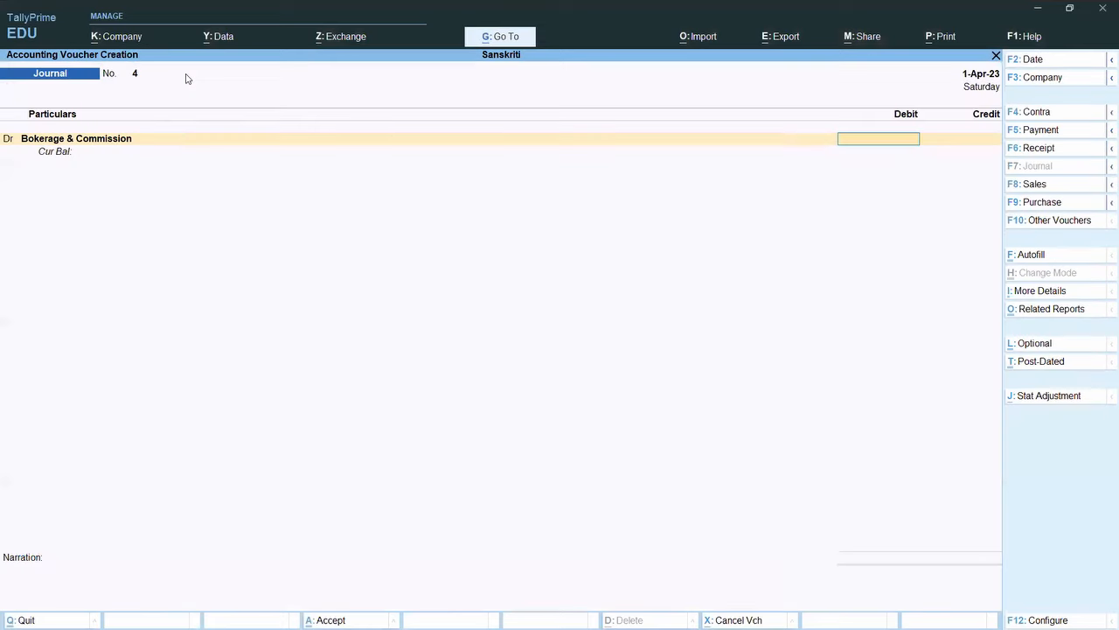
Step: Debit Bokerage & Commission with 1,00,000 in the journal voucher
type("100000")
key("Return")
key("Return")
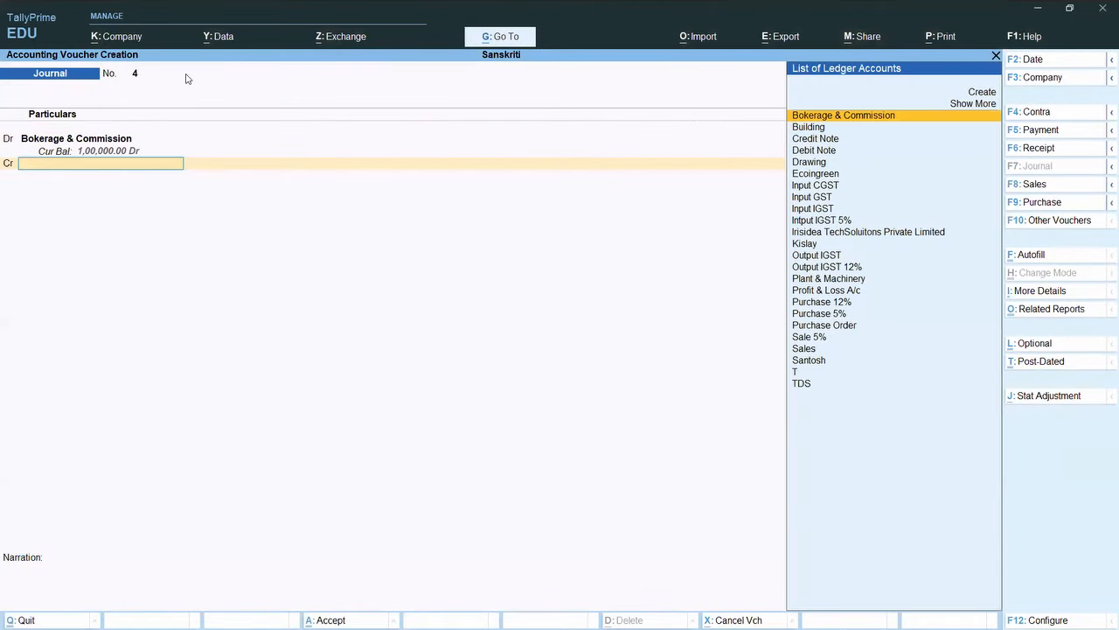
Step: Create a new credit ledger under the creditor's name, without an alias, grouped under Sundry Creditors
key("alt+c")
type("Jeet")
key("Return")
key("Return")
type("S")
key("Up")
key("Up")
key("Up")
key("Return")
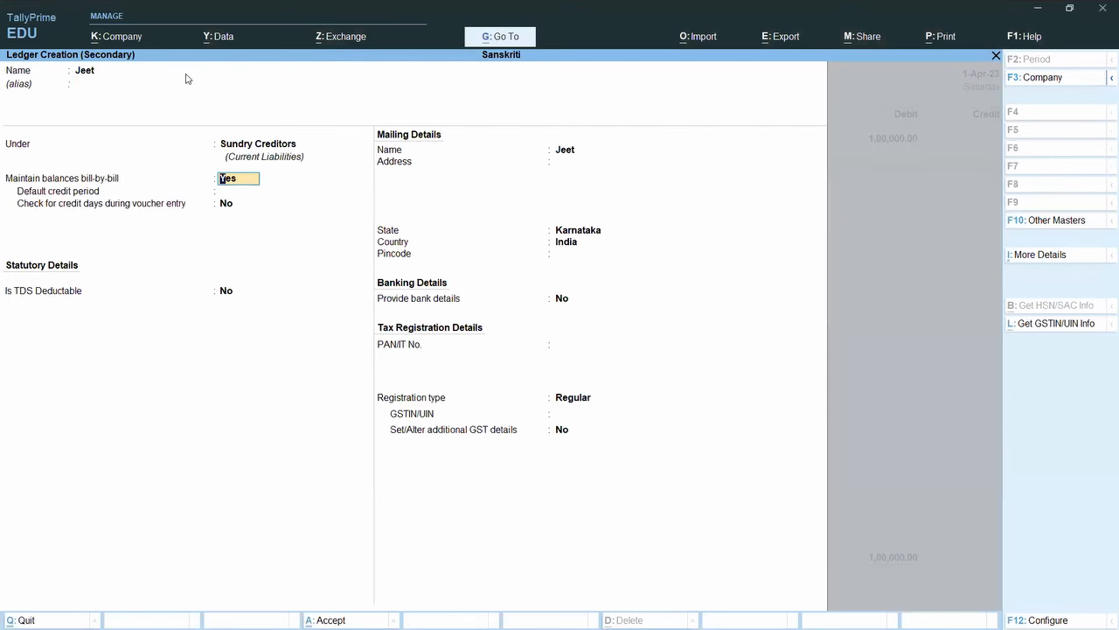
Step: Keep bill-by-bill balances on the creditor's ledger and set Is TDS Deductable to Yes
key("Return")
key("Return")
type("y")
key("Return")
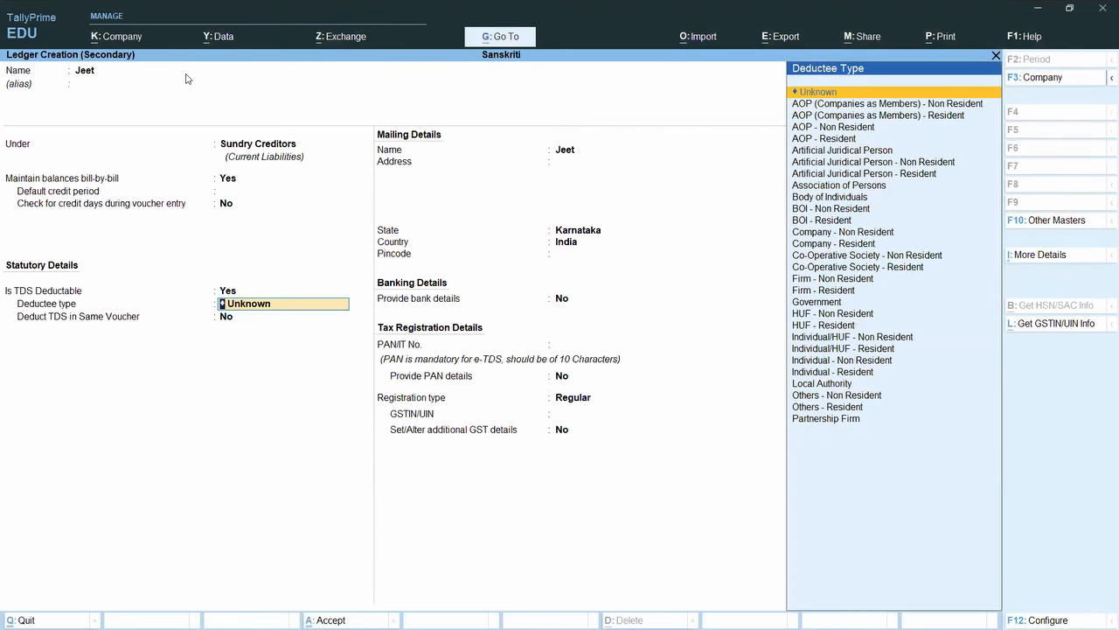
Step: Set the creditor's deductee type to Individual - Resident and Deduct TDS in Same Voucher to Yes
key("Down")
key("Down")
key("Down")
key("Down")
key("Down")
key("Down")
key("Down")
key("Down")
key("Down")
key("Down")
key("Down")
key("Down")
key("Down")
key("Down")
key("Down")
key("Down")
key("Down")
key("Down")
key("Down")
key("Down")
key("Up")
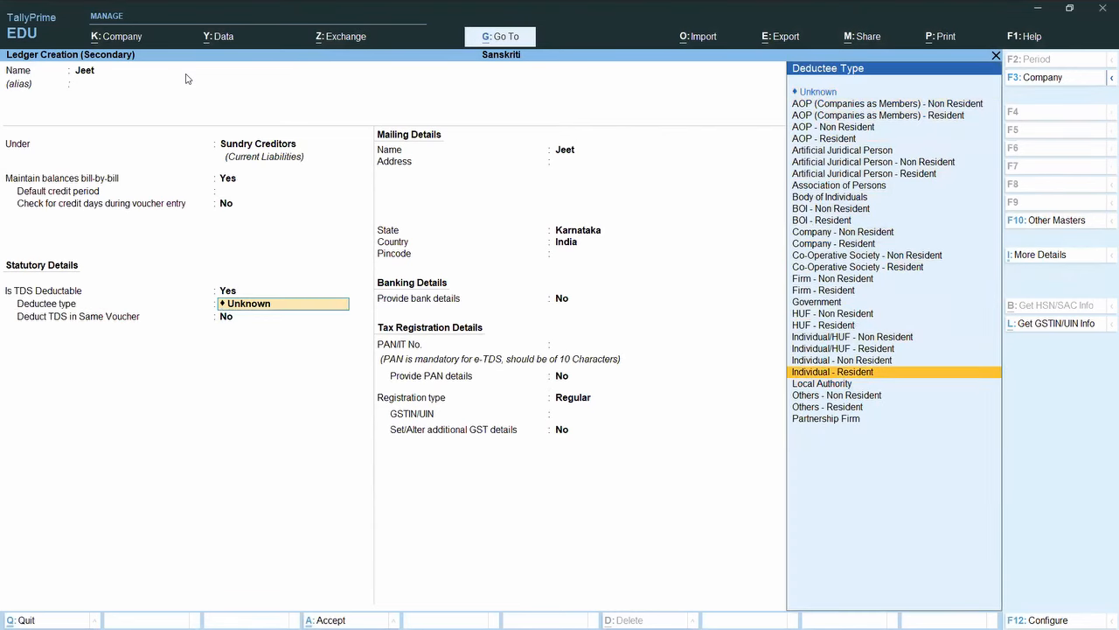
key("Return")
key("Return")
key("Return")
Step: Keep Karnataka as the creditor's state, set the registration type to Unregistered/Consumer and accept the ledger into the voucher
key("Return")
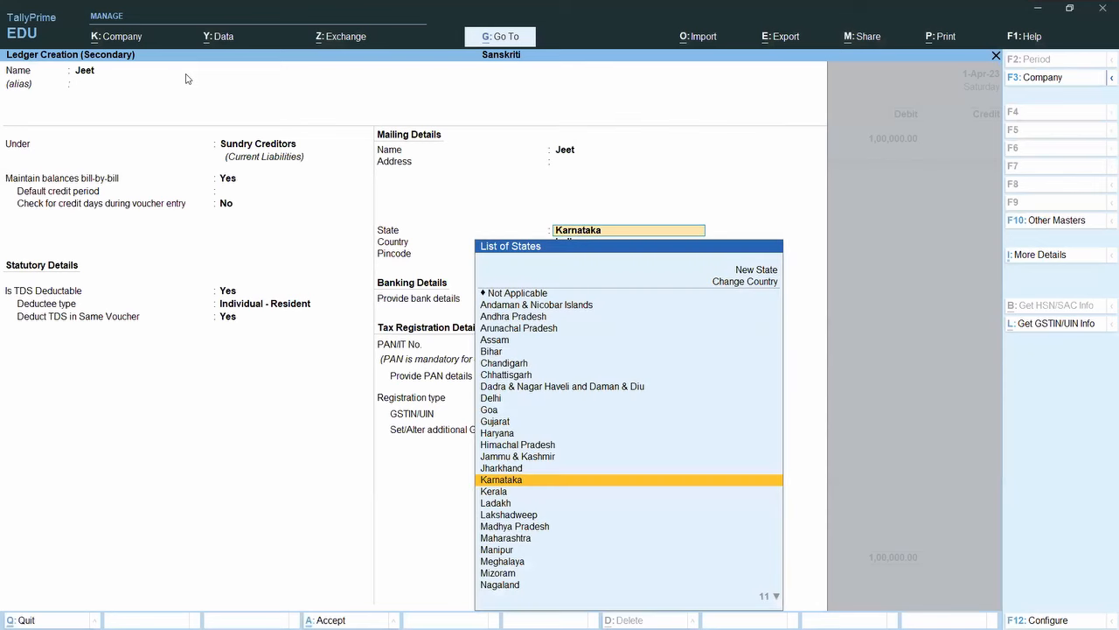
key("Return")
key("Return")
key("Return")
key("Return")
key("Return")
type("N")
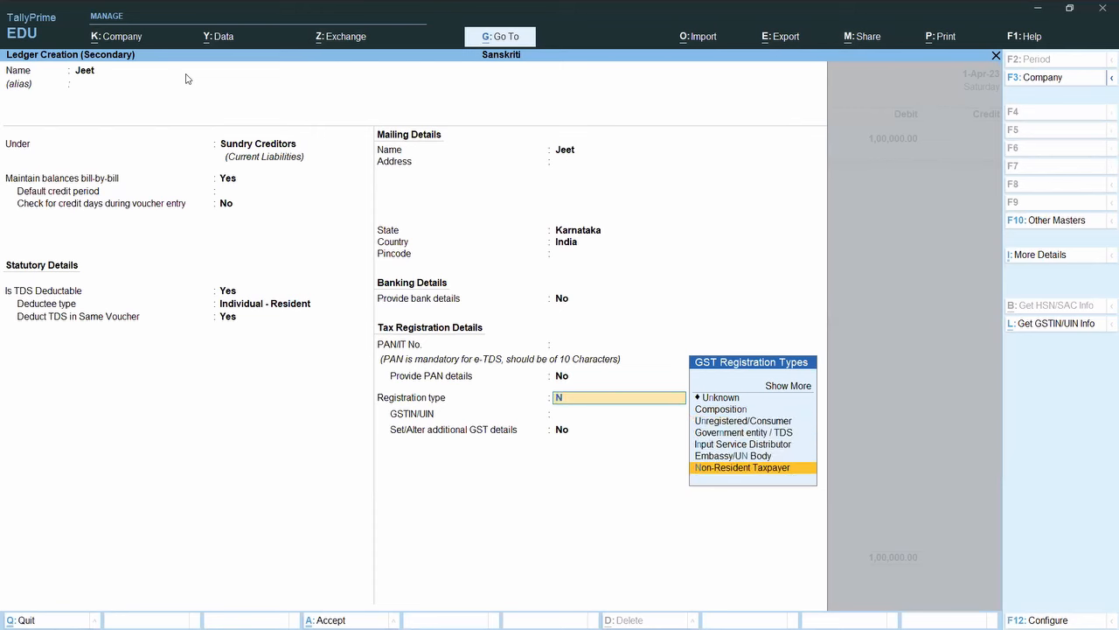
key("Up")
key("Up")
key("Up")
key("Up")
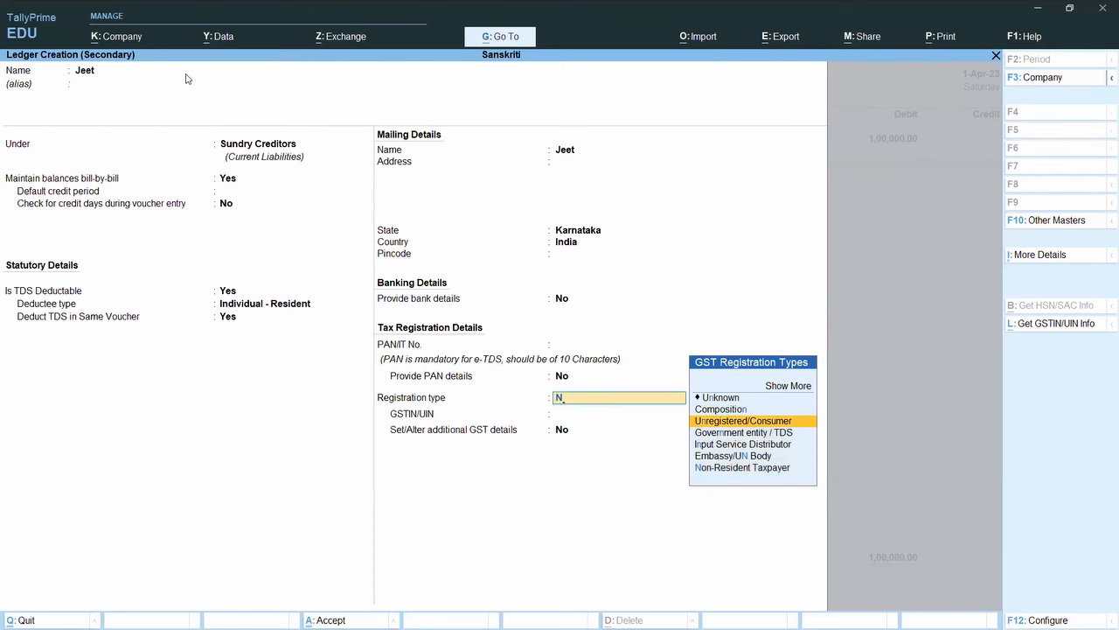
key("Return")
key("ctrl+a")
key("Return")
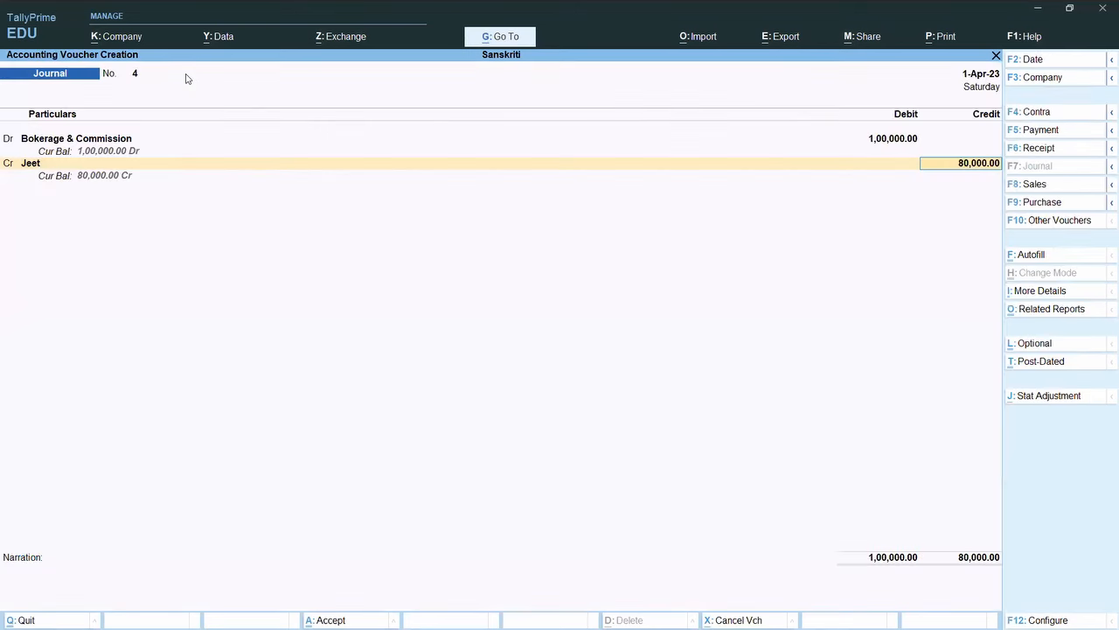
Step: Allocate the creditor's 80,000 credit bill-wise to New Ref 4, with 1,00,000 Cr and 20,000 Dr
key("Return")
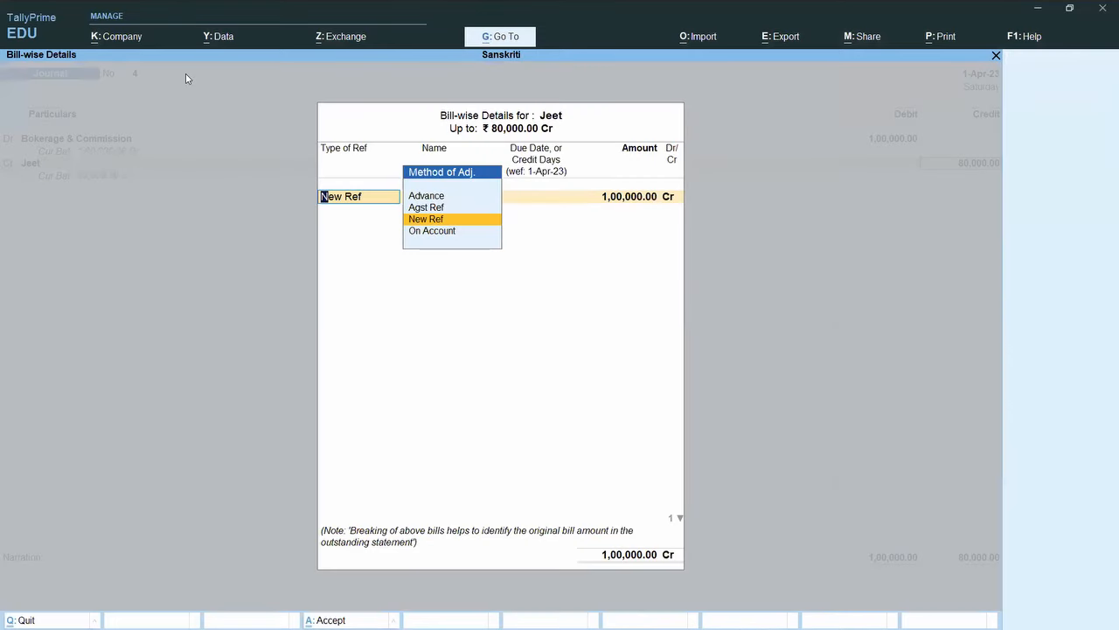
key("Return")
key("Return")
key("Return")
key("Return")
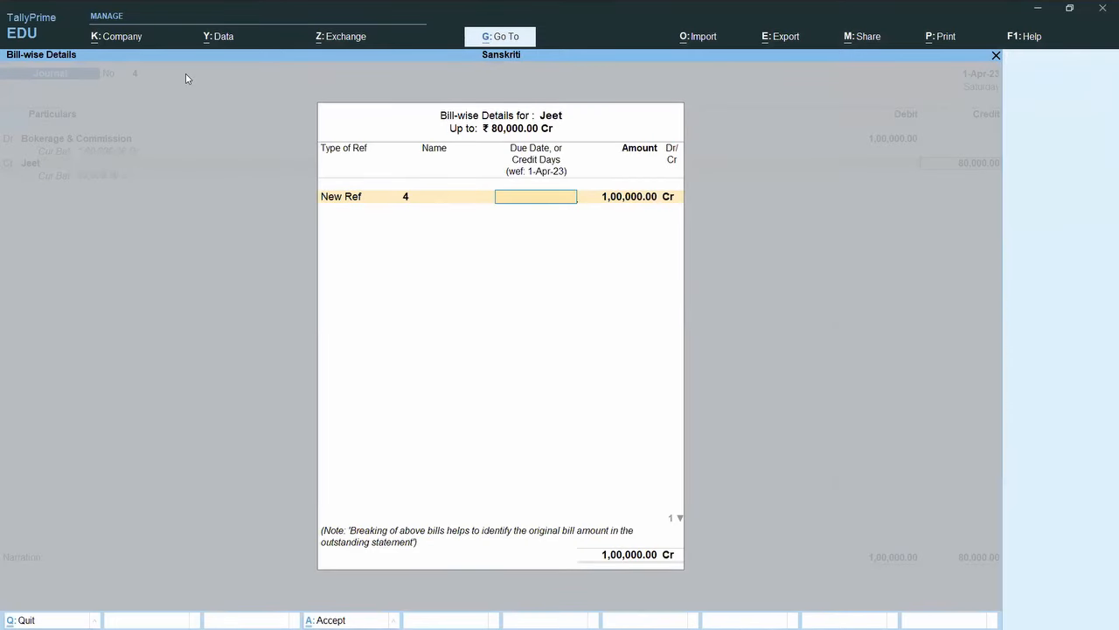
key("Return")
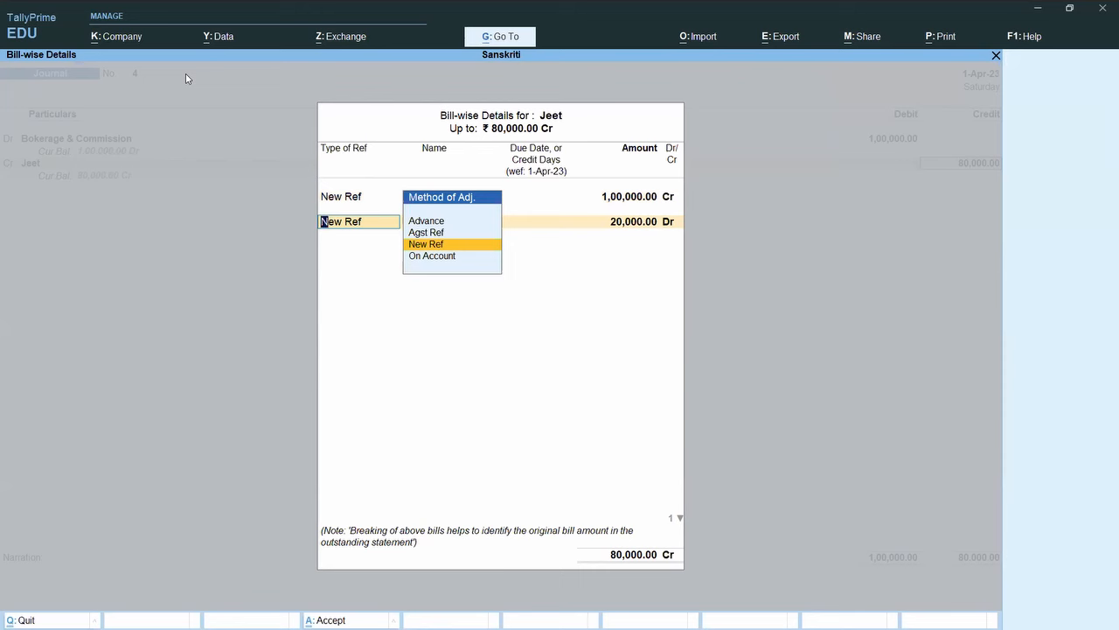
key("Return")
key("Return")
key("Return")
key("Return")
key("Return")
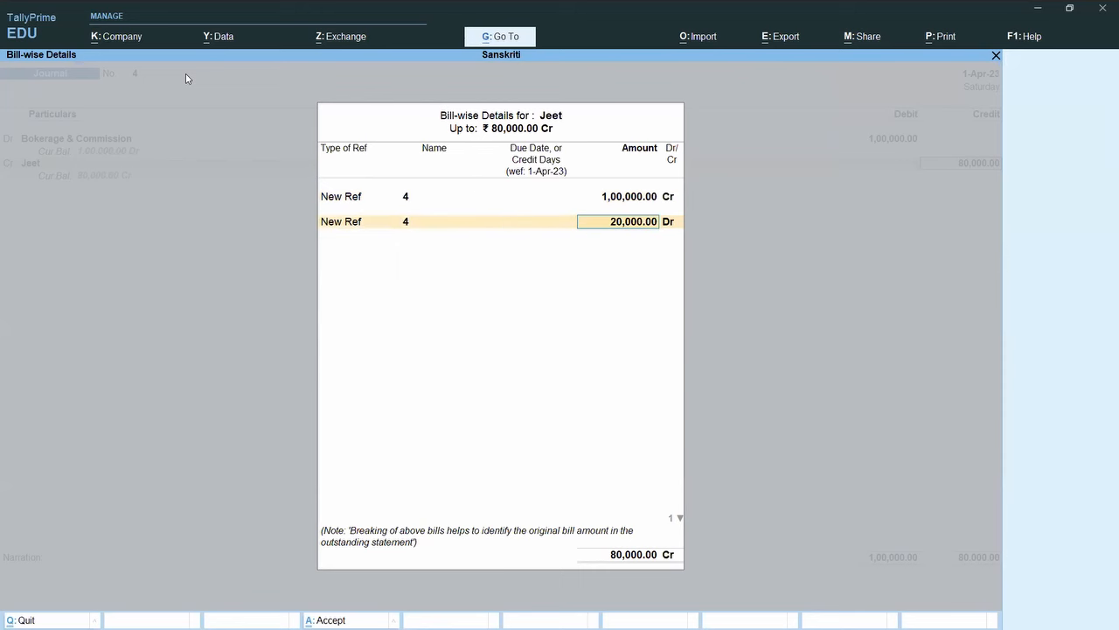
key("Return")
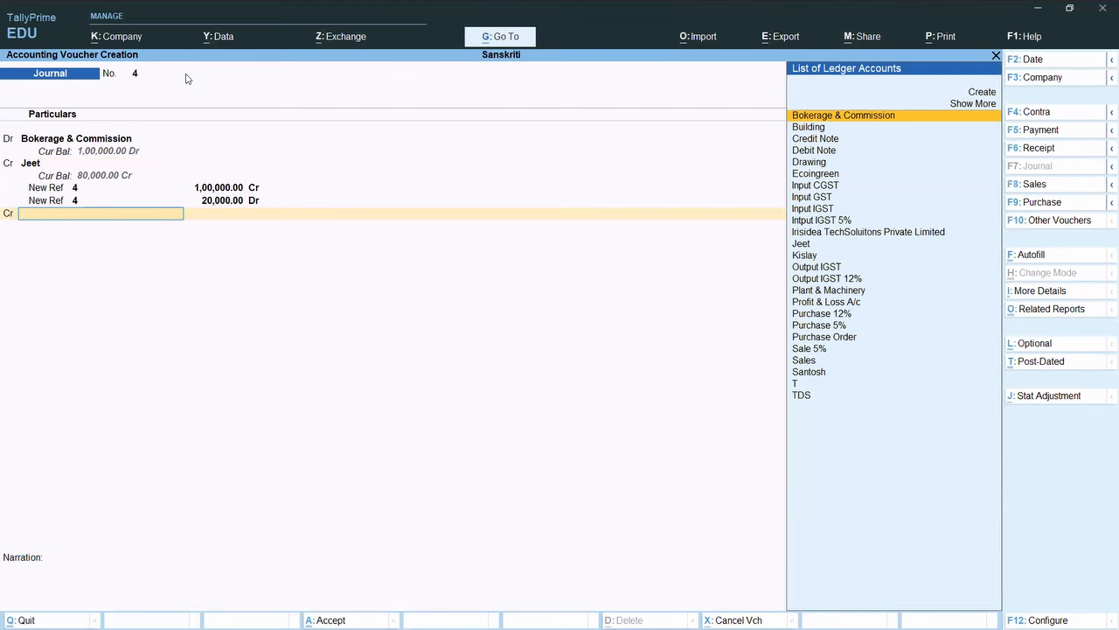
Step: Credit the TDS ledger with 20,000, save the journal voucher without a narration and leave voucher entry
type("T")
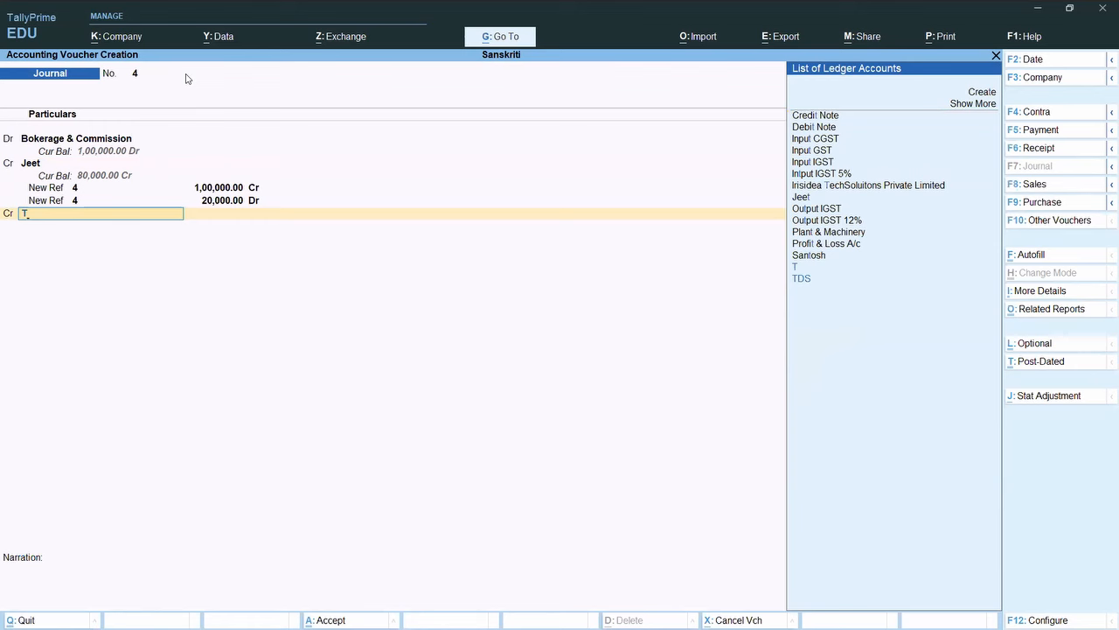
key("BackSpace")
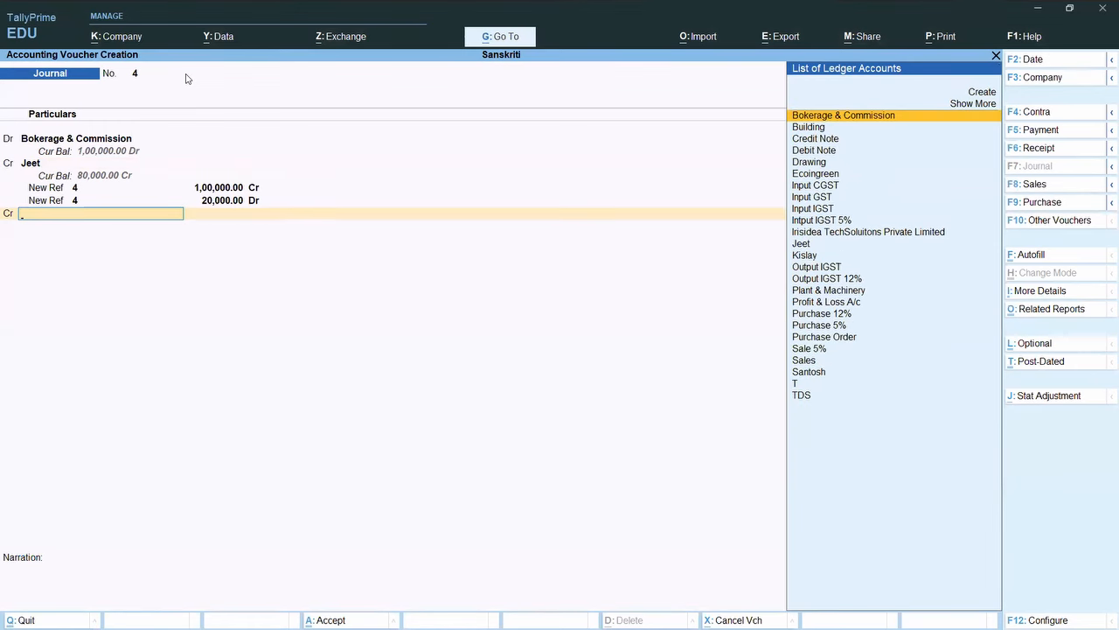
type("T")
key("Down")
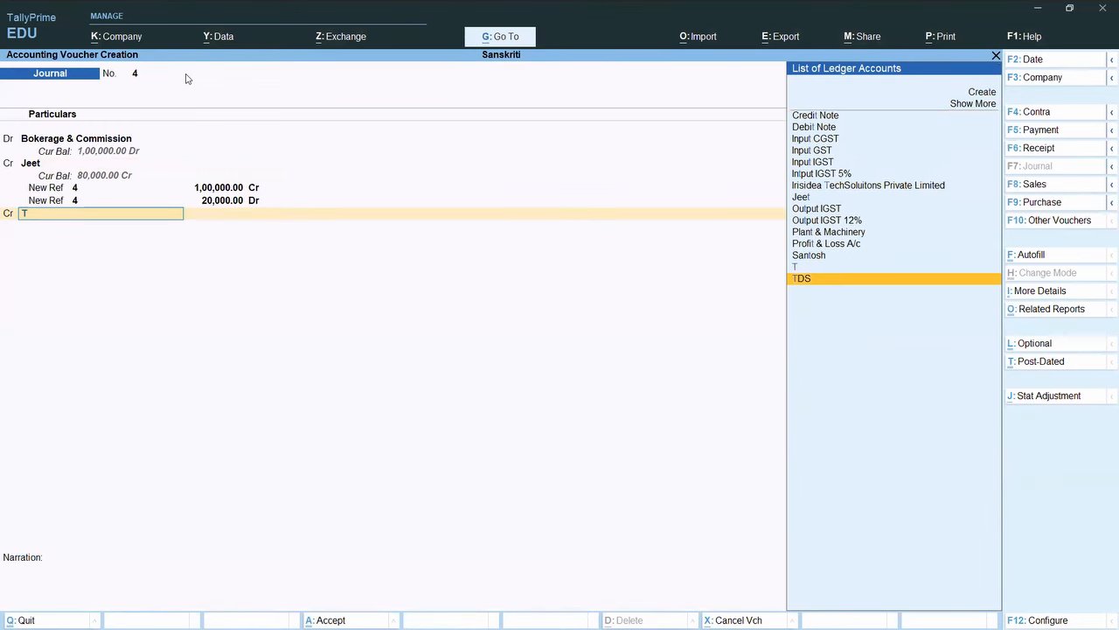
key("Return")
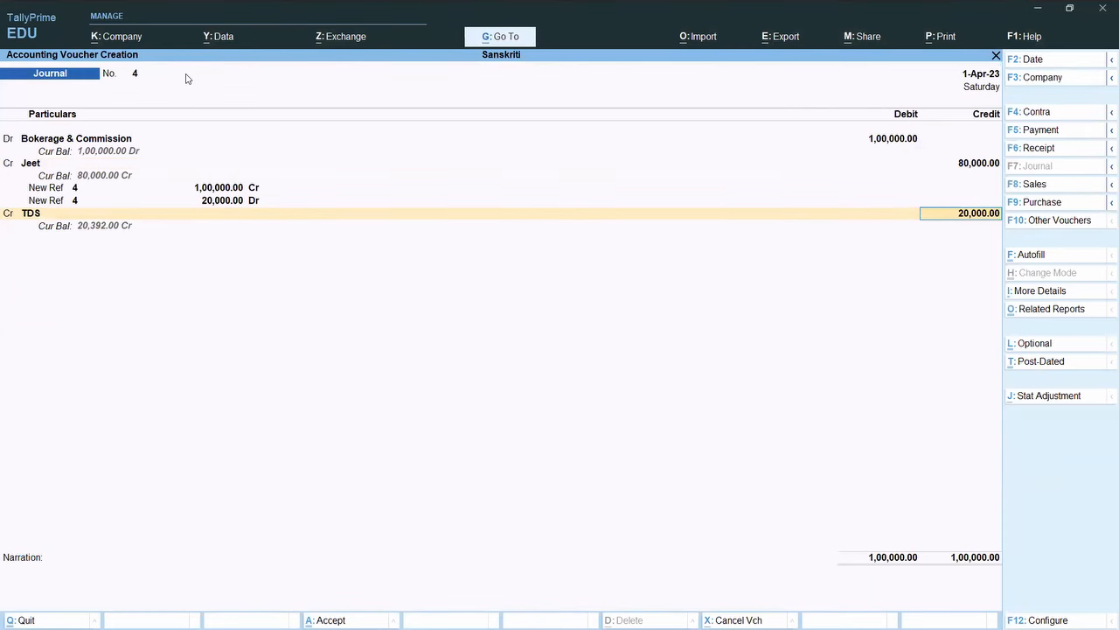
key("Return")
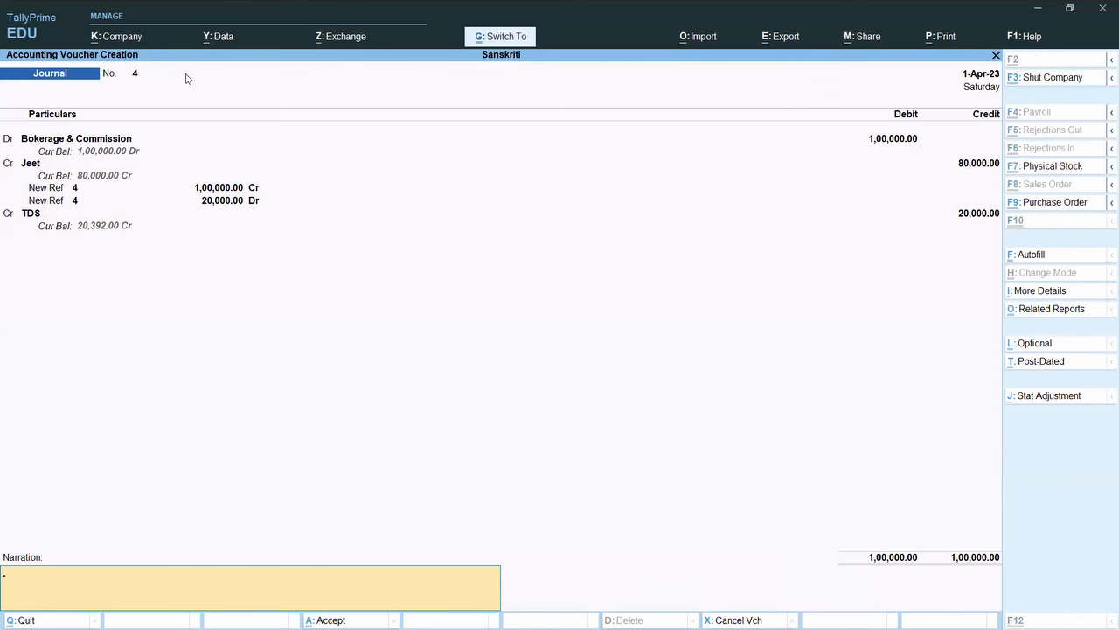
key("ctrl+a")
key("Escape")
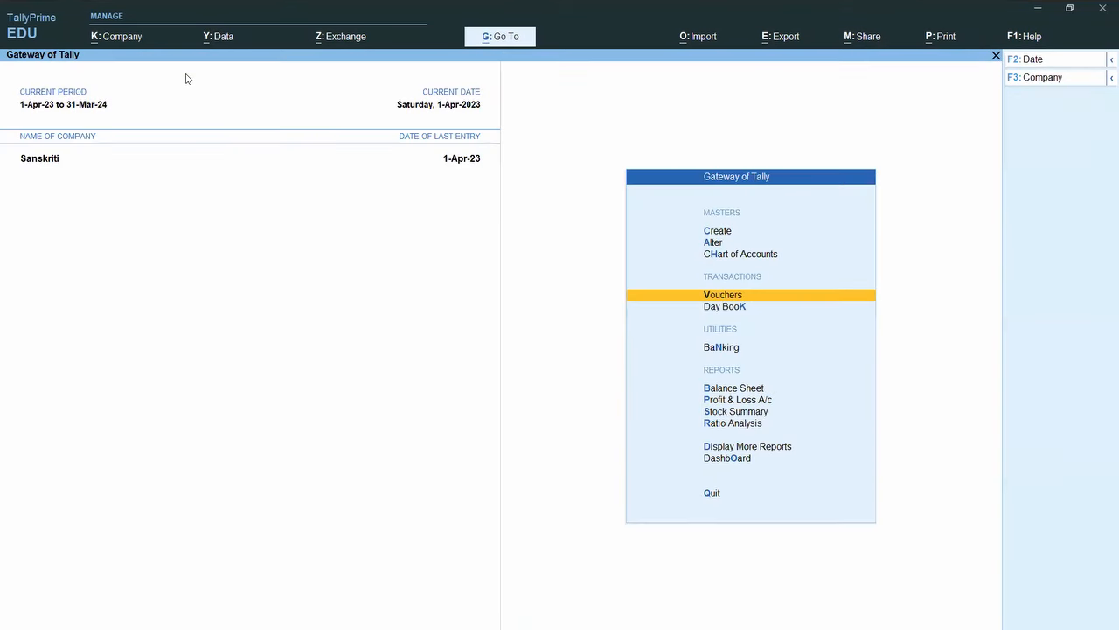
Step: Open the Balance Sheet and drill down into the Current Liabilities group summary
key("b")
key("Down")
key("Down")
key("Return")
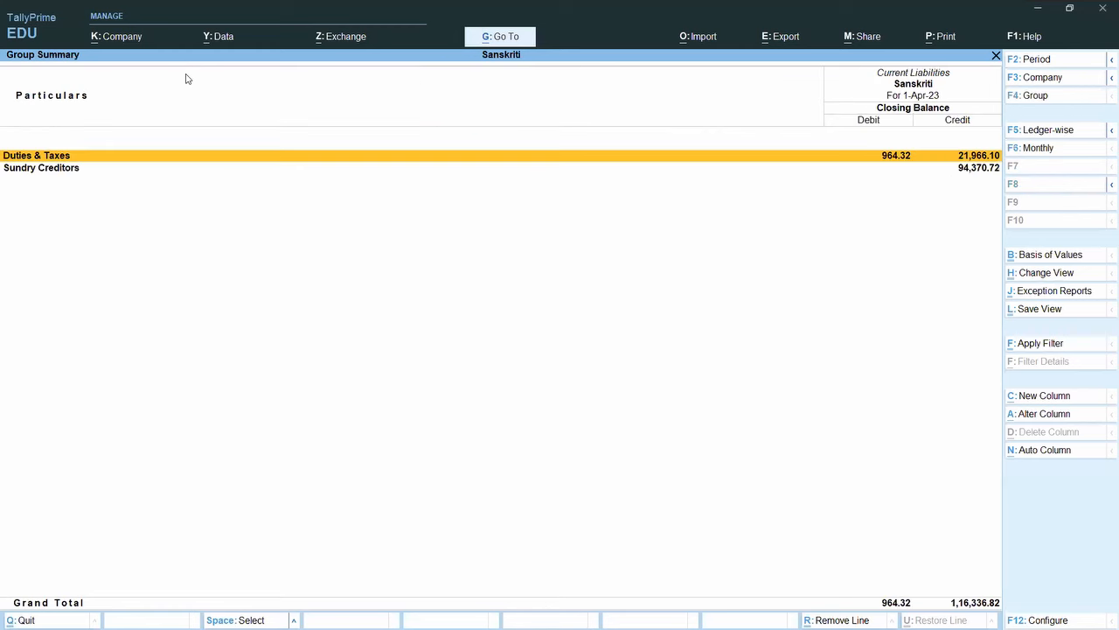
Step: Drill down through Duties & Taxes into the TDS ledger and list its April vouchers
key("Return")
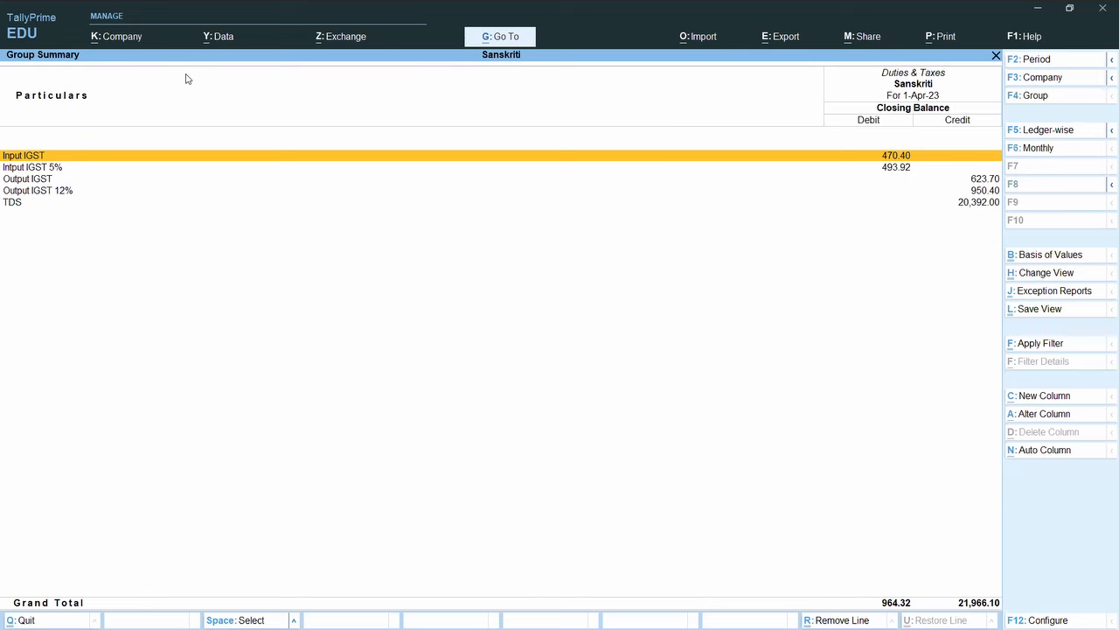
key("Down")
key("Down")
key("Down")
key("Down")
key("Return")
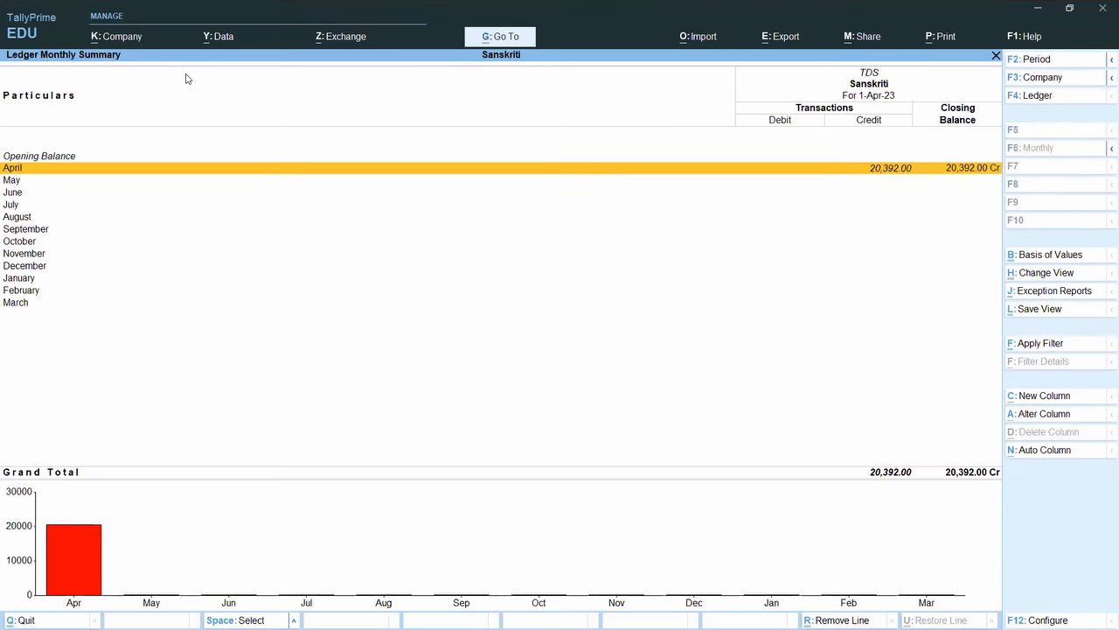
key("Return")
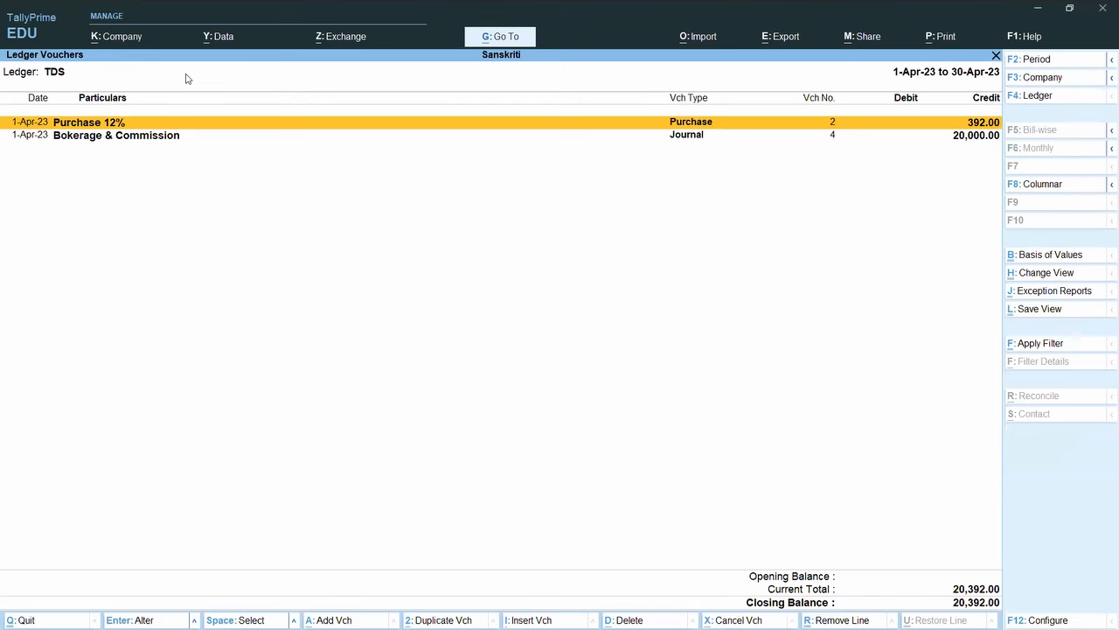
Step: Inspect the purchase voucher behind the TDS ledger's Purchase 12% entry, leave it unaltered and return to the Gateway of Tally
key("Down")
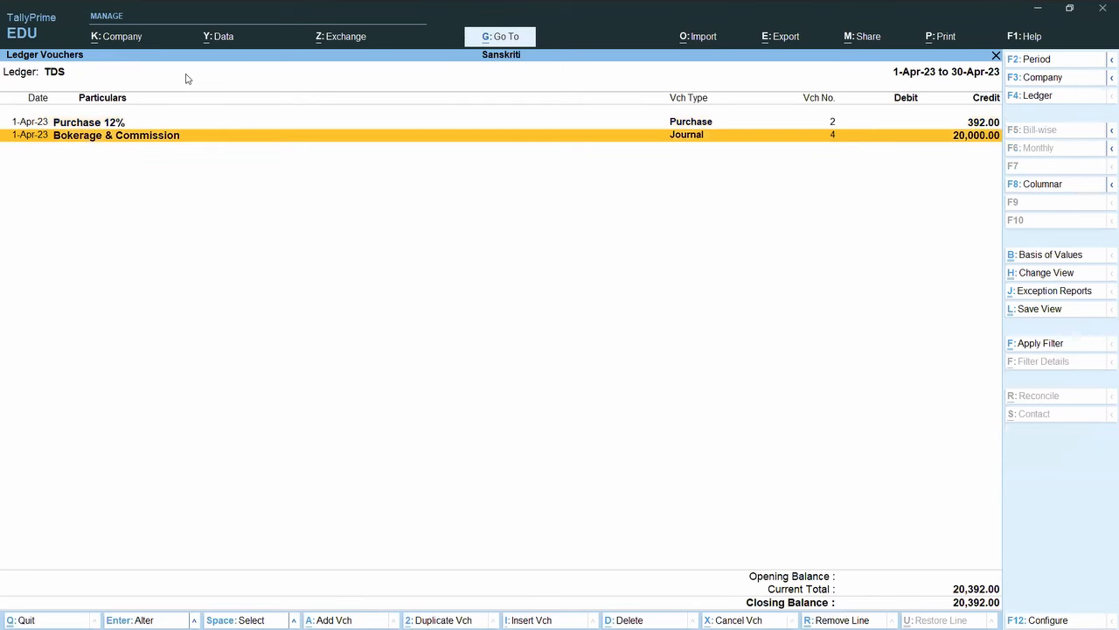
key("Up")
key("Return")
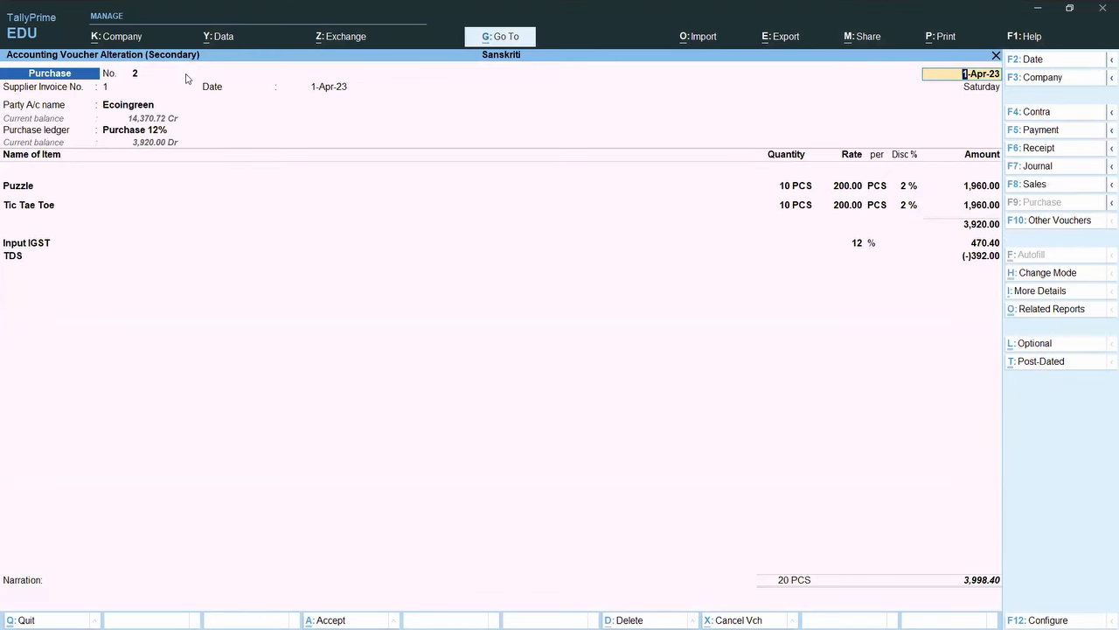
key("Escape")
key("y")
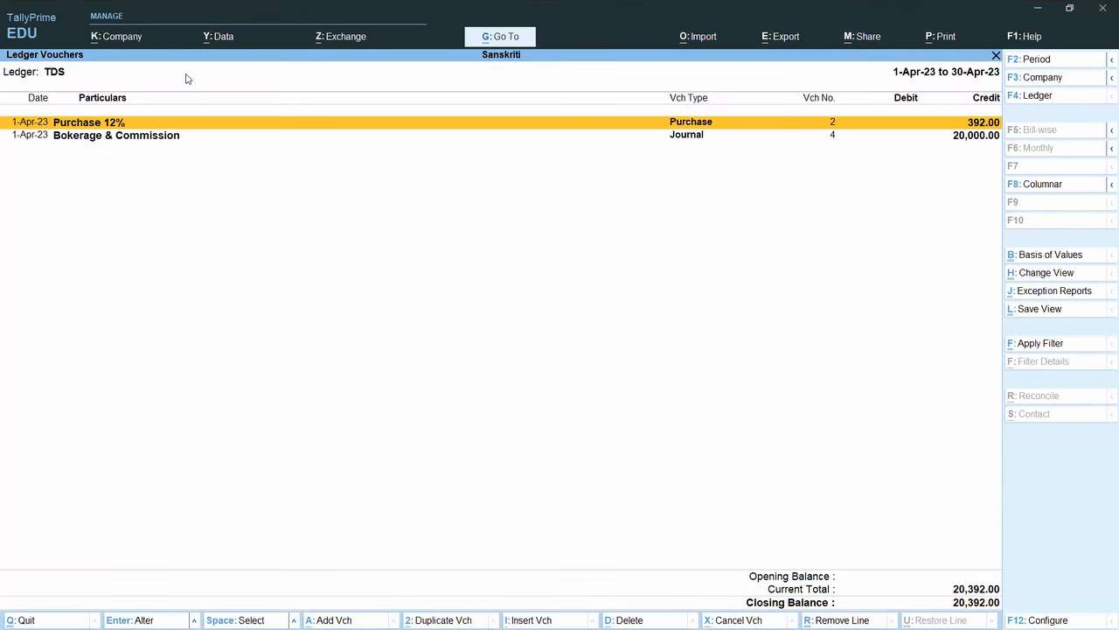
key("Escape")
key("Escape")
key("Escape")
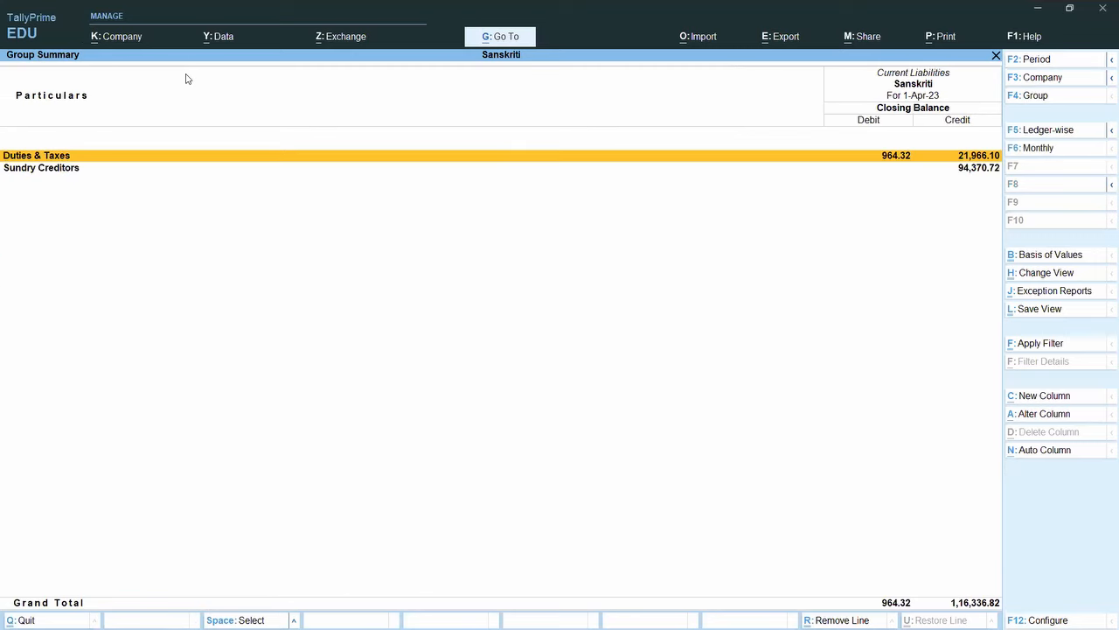
key("Escape")
key("Escape")
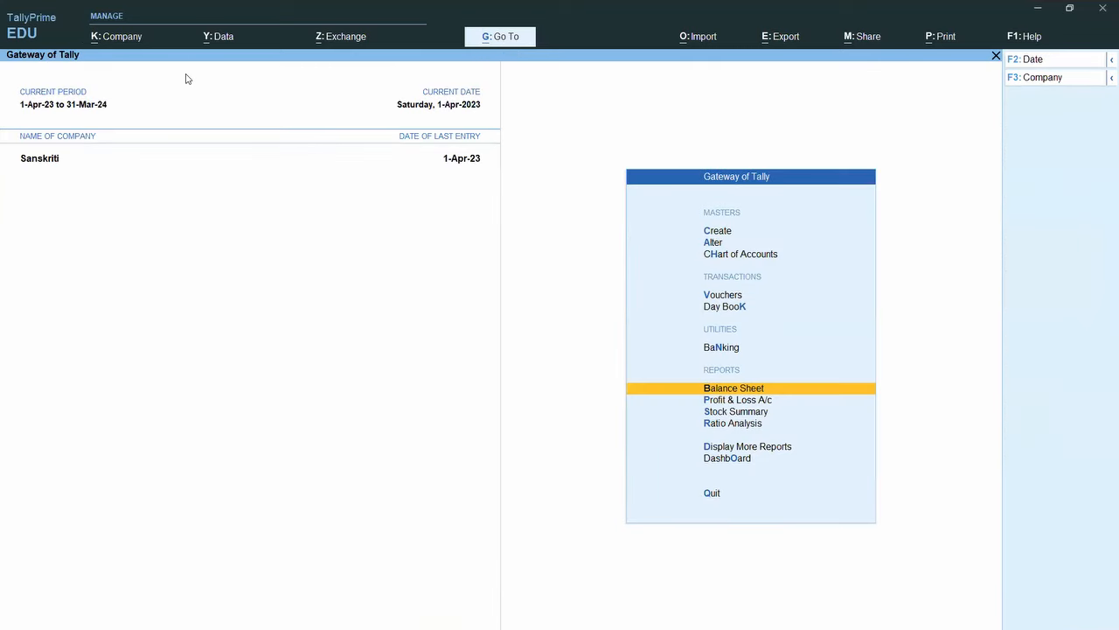
Step: Start a journal voucher and debit the Output IGST 12% ledger with 950.40
key("v")
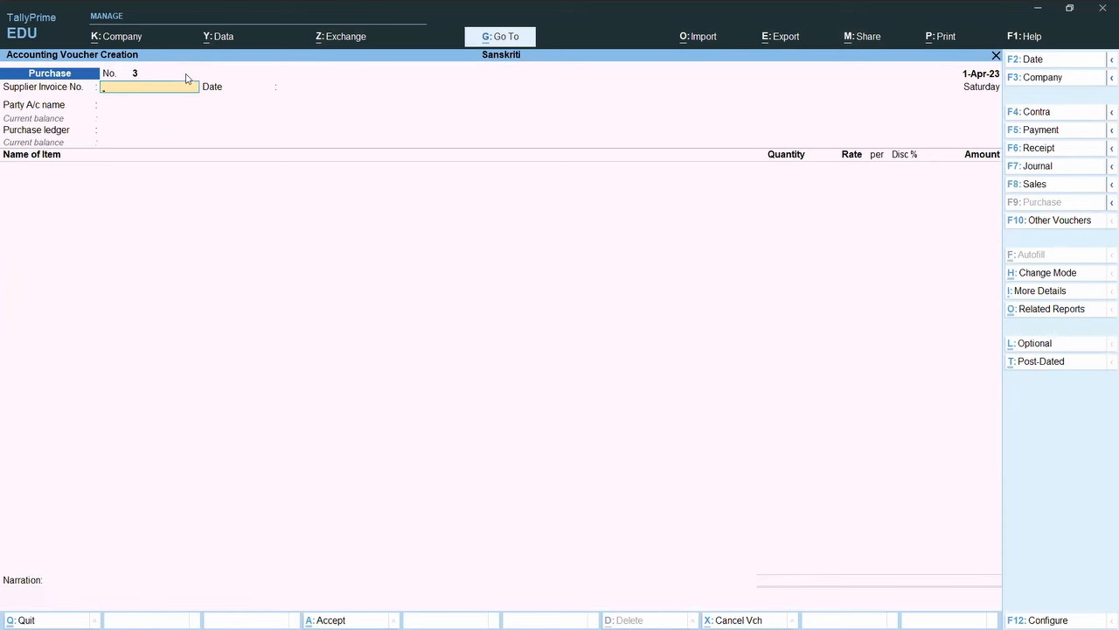
key("F7")
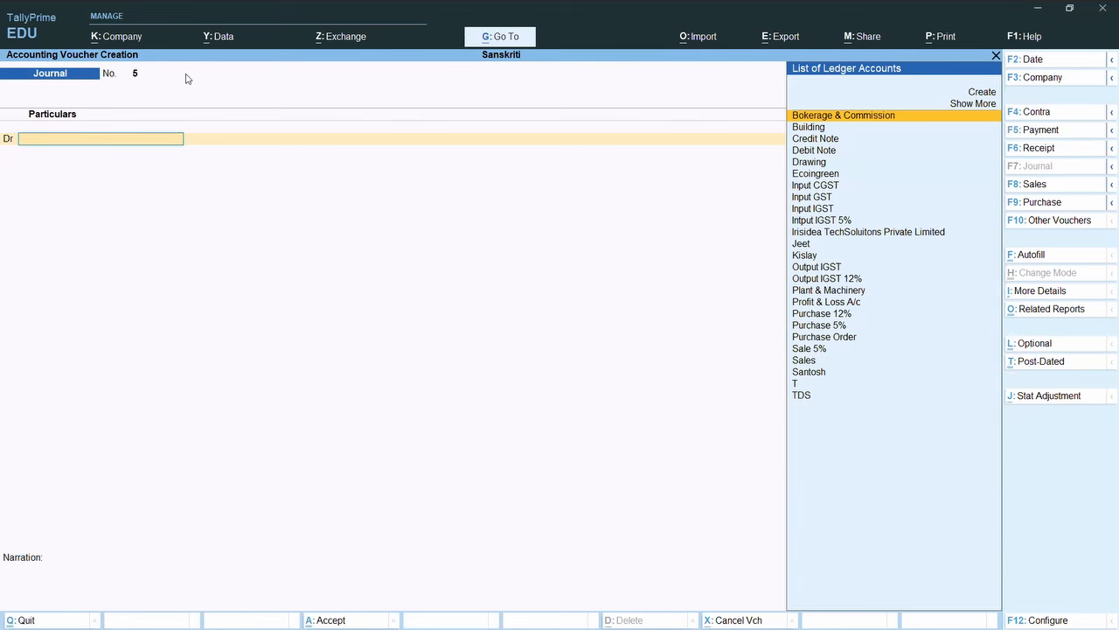
key("Down")
key("Down")
key("Down")
key("Down")
key("Down")
key("Down")
key("Down")
key("Down")
key("Down")
key("Down")
key("Down")
key("Down")
key("Down")
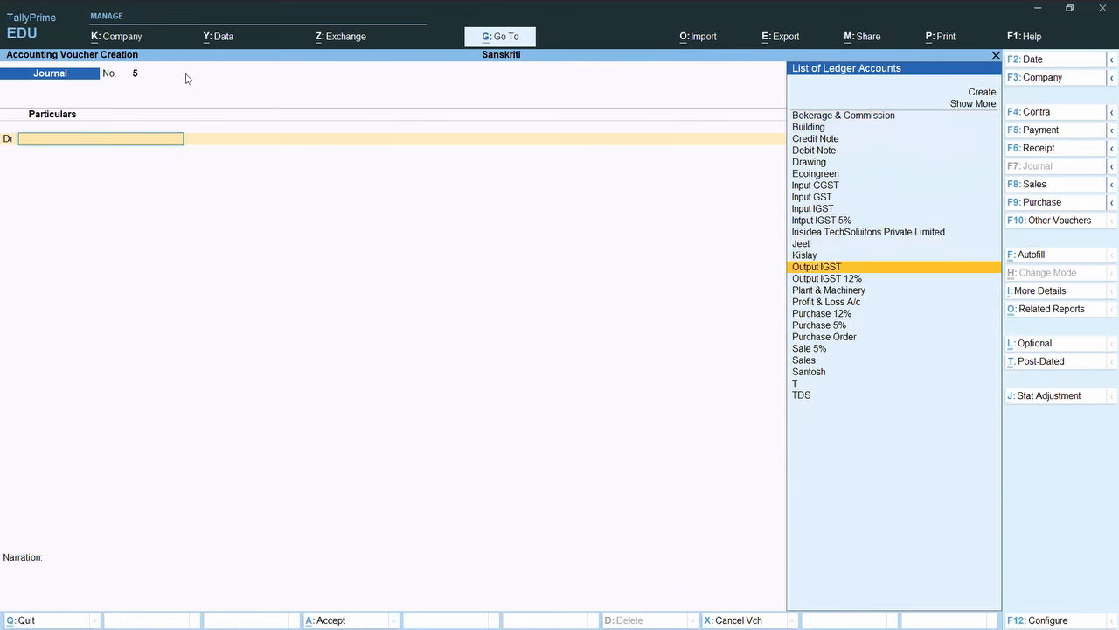
key("Down")
key("Return")
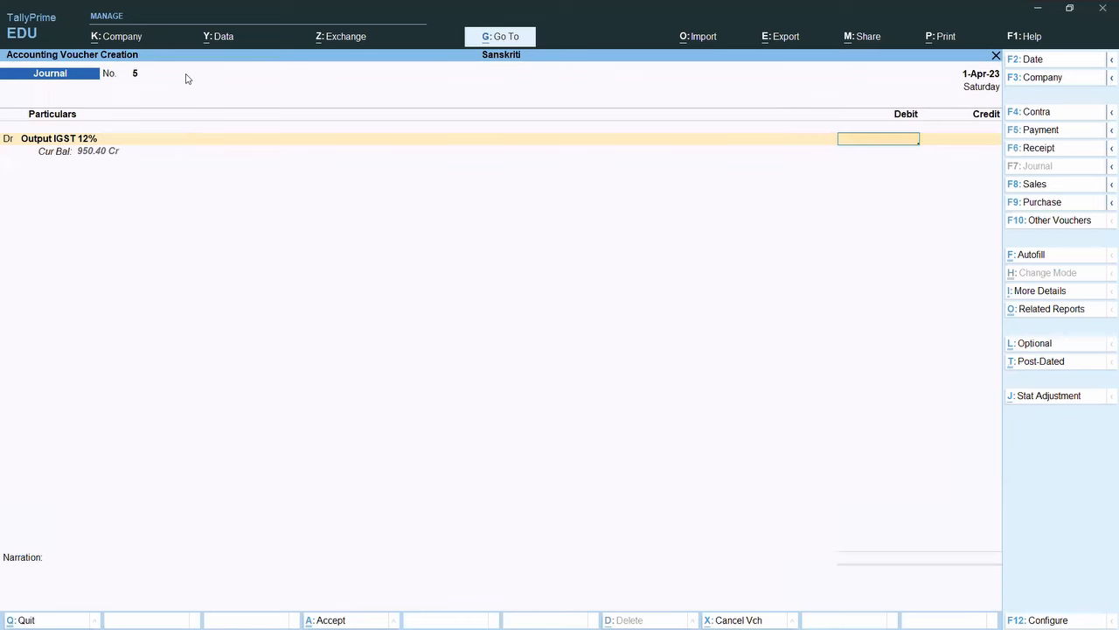
type("950.40")
key("Return")
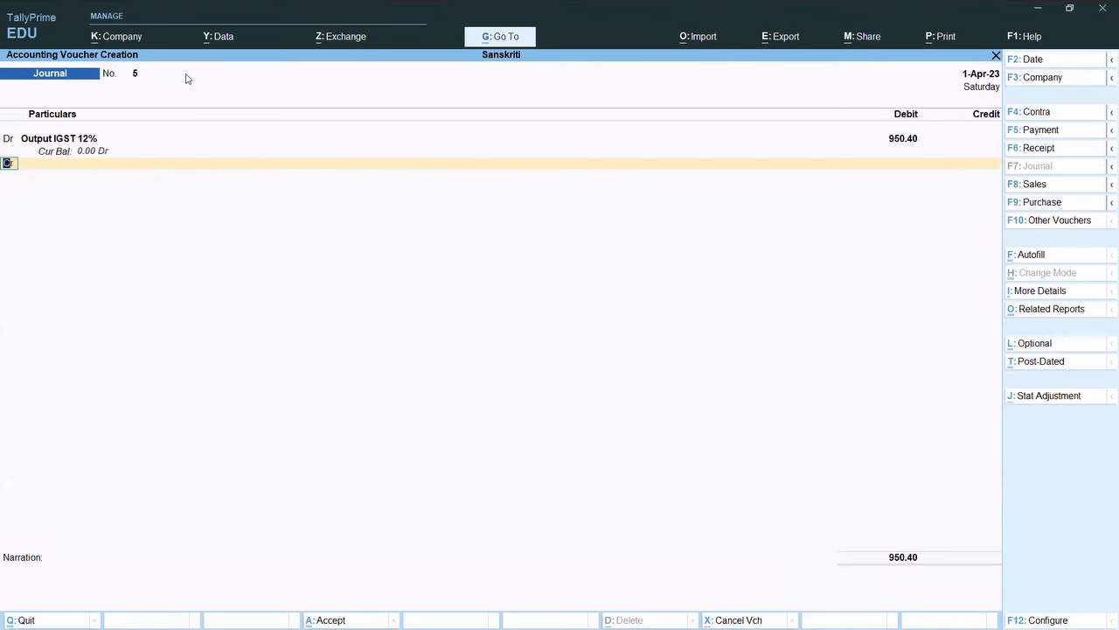
Step: Credit the Input IGST ledger with 950.40 and save the journal voucher without a narration
key("Return")
type("I")
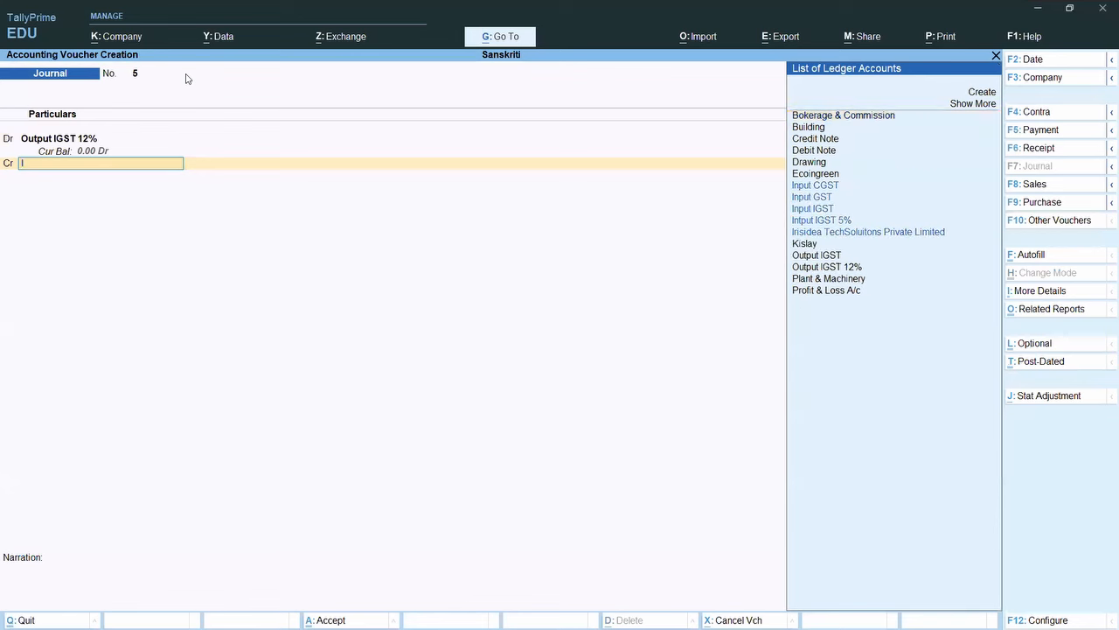
key("Down")
key("Down")
key("Down")
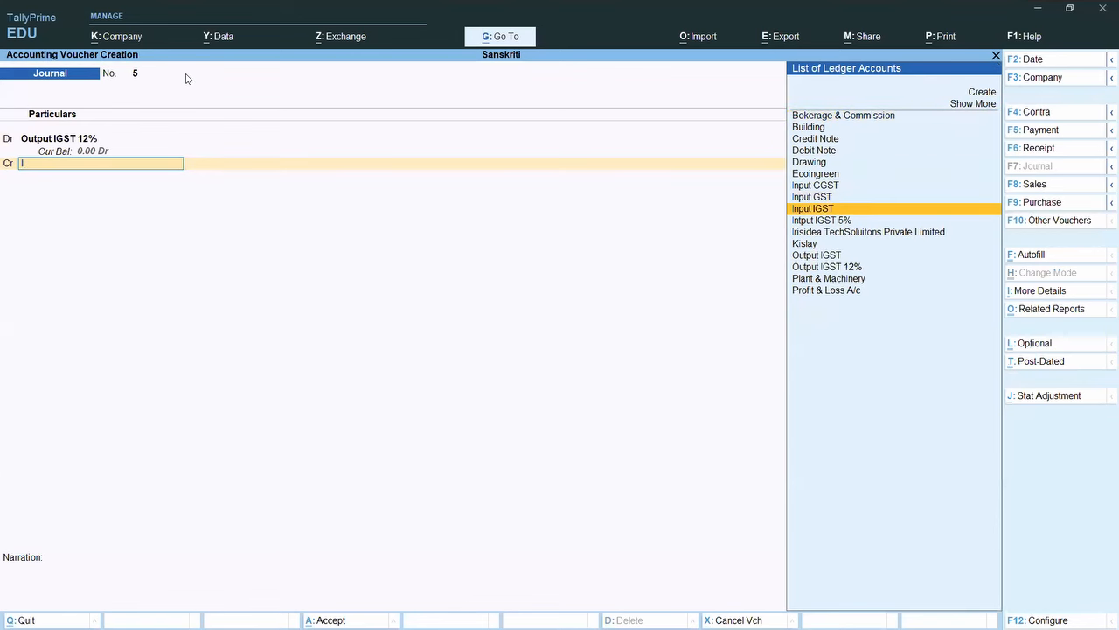
key("Return")
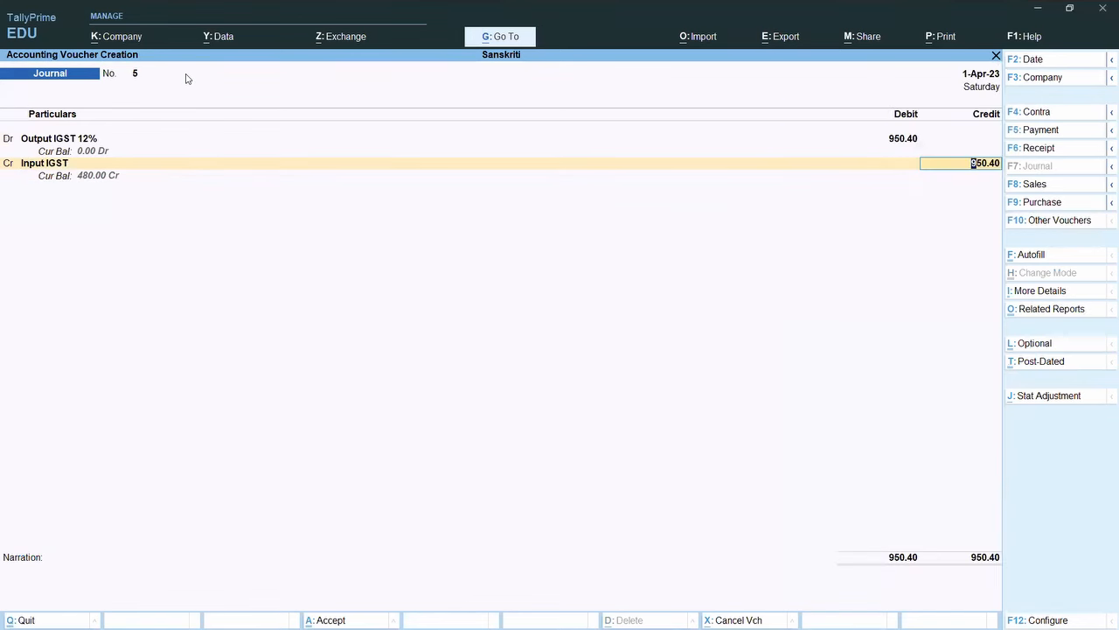
key("Return")
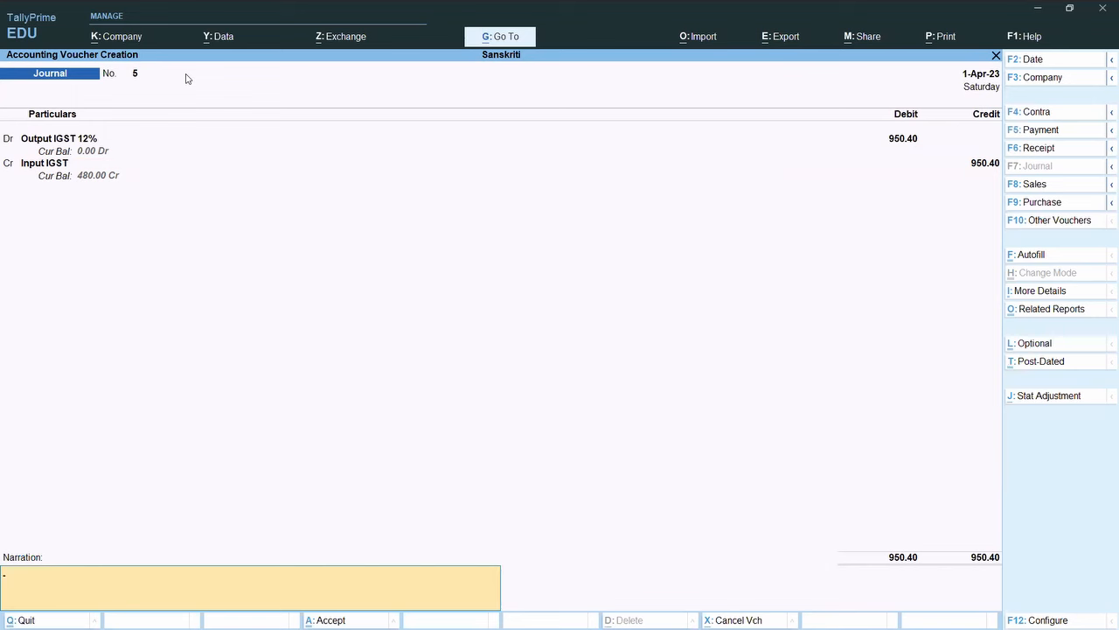
key("ctrl")
key("ctrl+a")
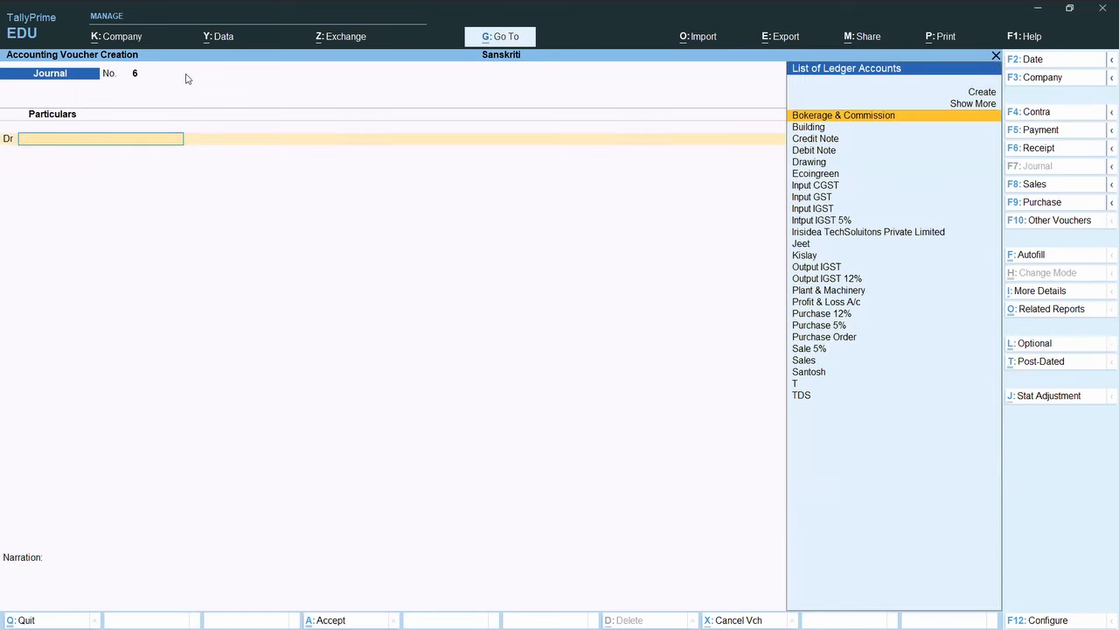
Step: Leave voucher entry, open the Balance Sheet and drill down into its Current Liabilities group
key("alt")
key("alt+Tab")
key("alt+Tab")
key("Escape")
key("Down")
key("Down")
key("Down")
key("Down")
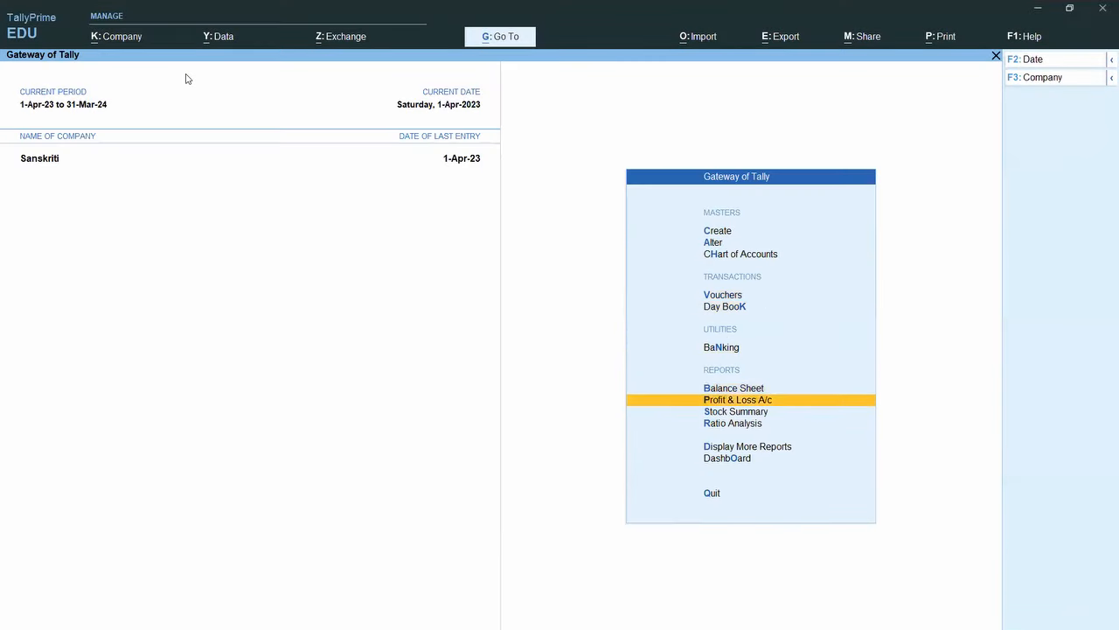
key("Up")
key("Return")
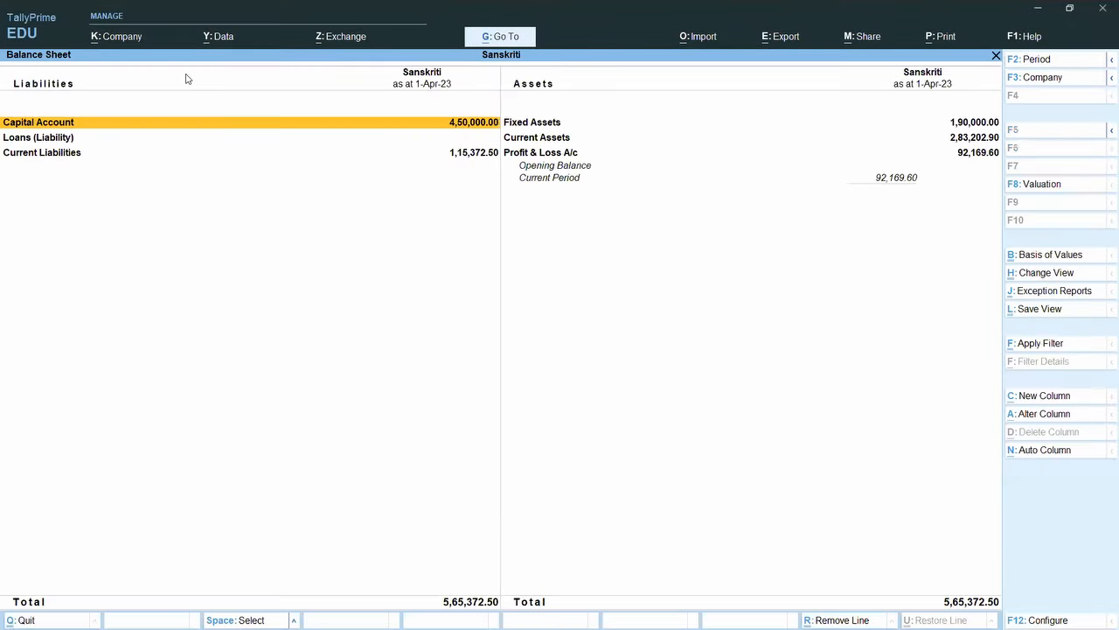
key("Down")
key("Down")
key("Return")
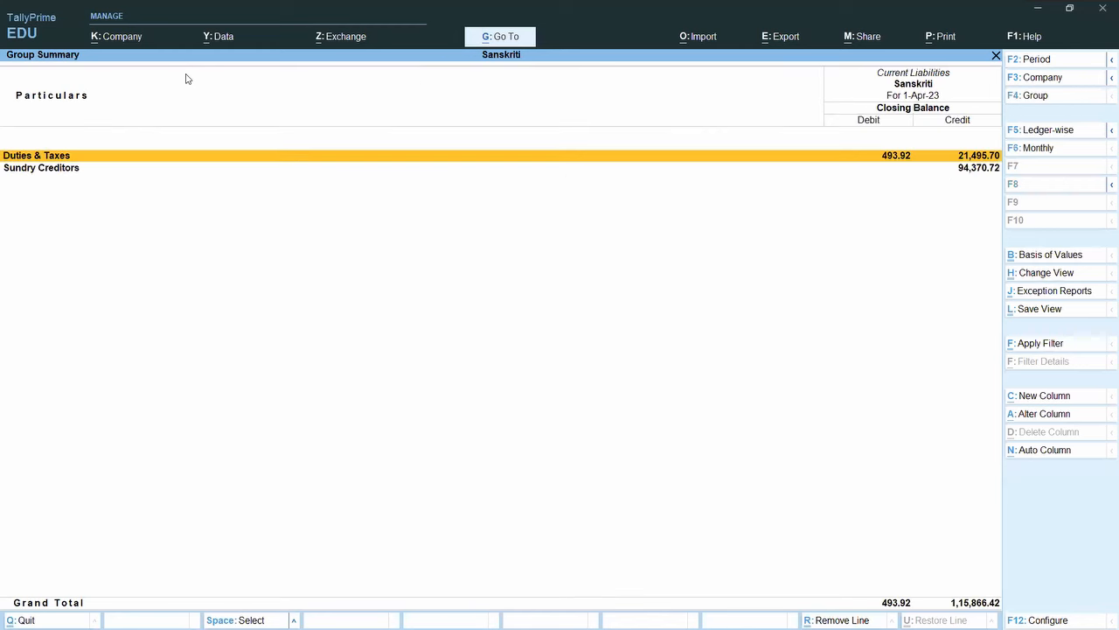
Step: Examine the Intput IGST 5% ledger's April vouchers under Duties & Taxes and return to the Gateway of Tally
key("Return")
key("Down")
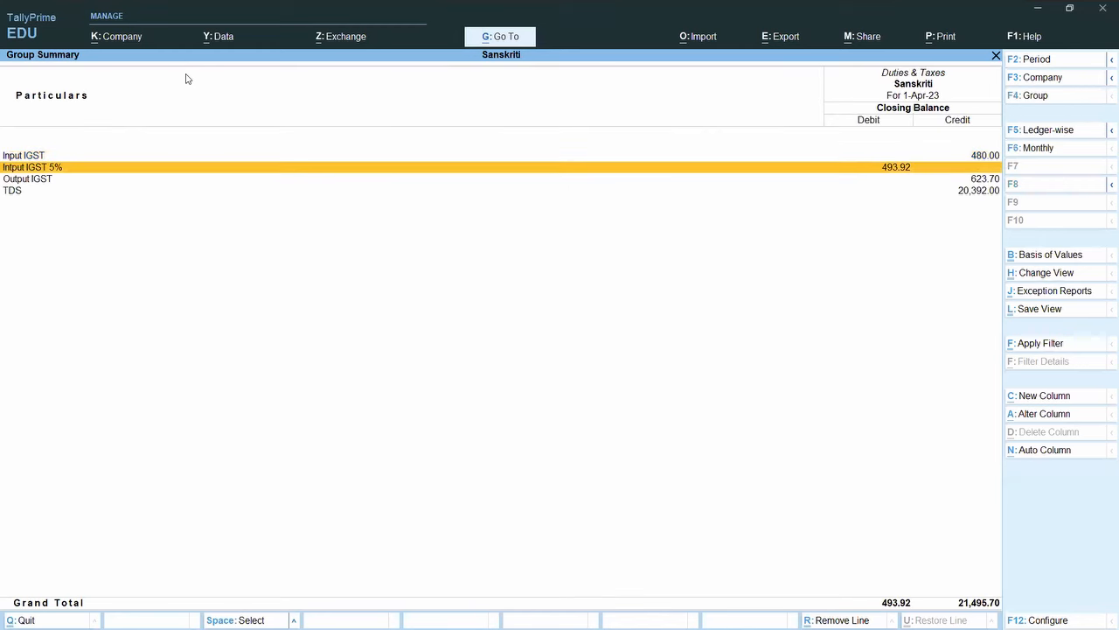
key("Return")
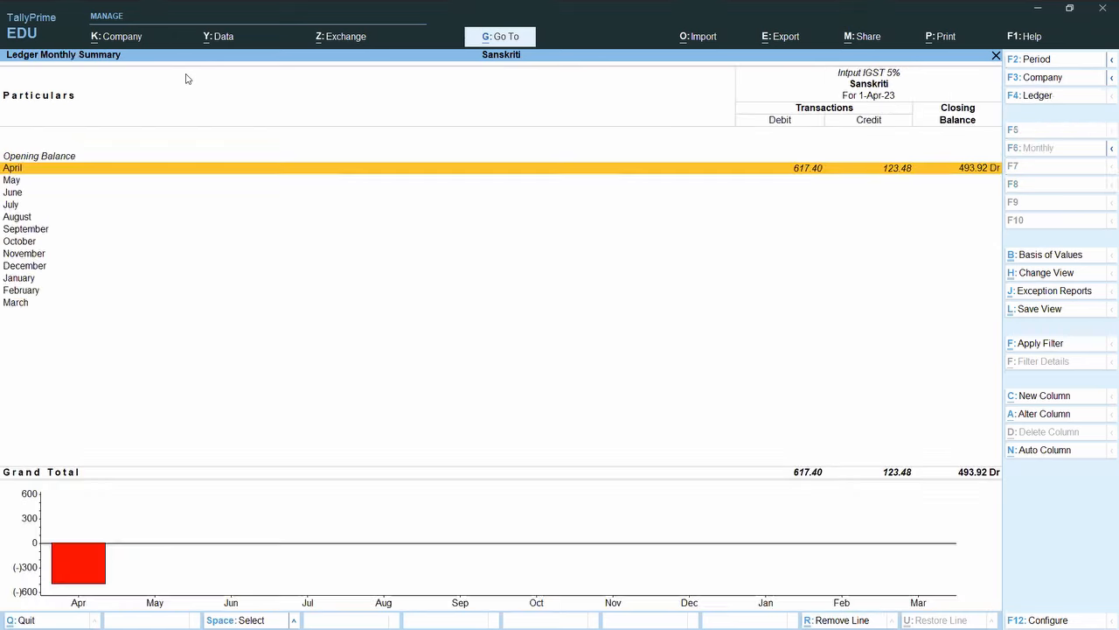
key("Return")
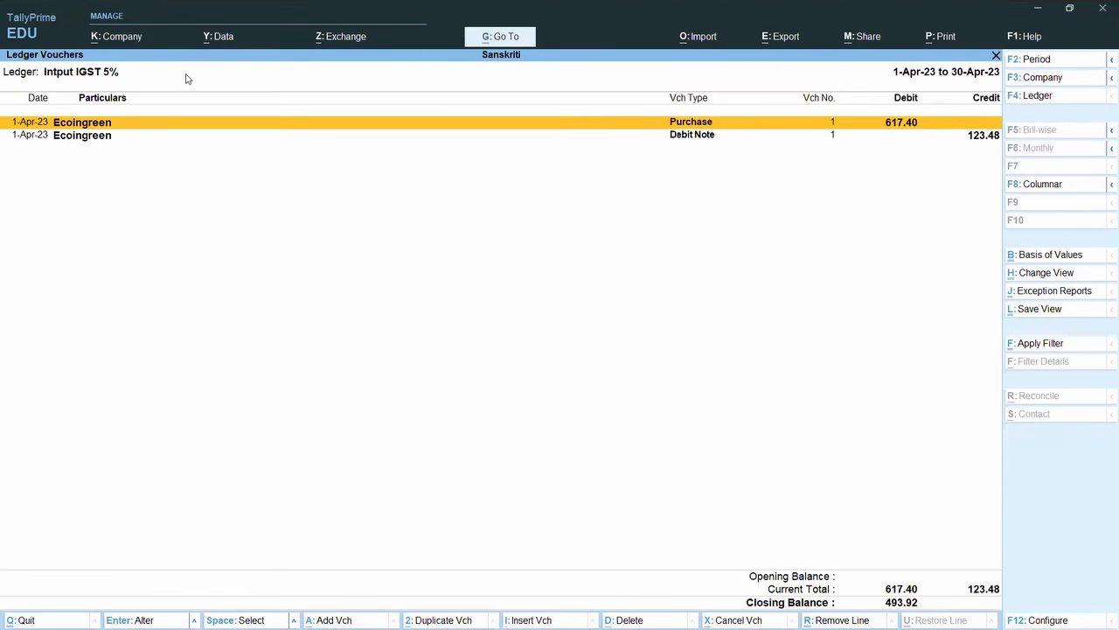
key("Escape")
key("Escape")
key("Escape")
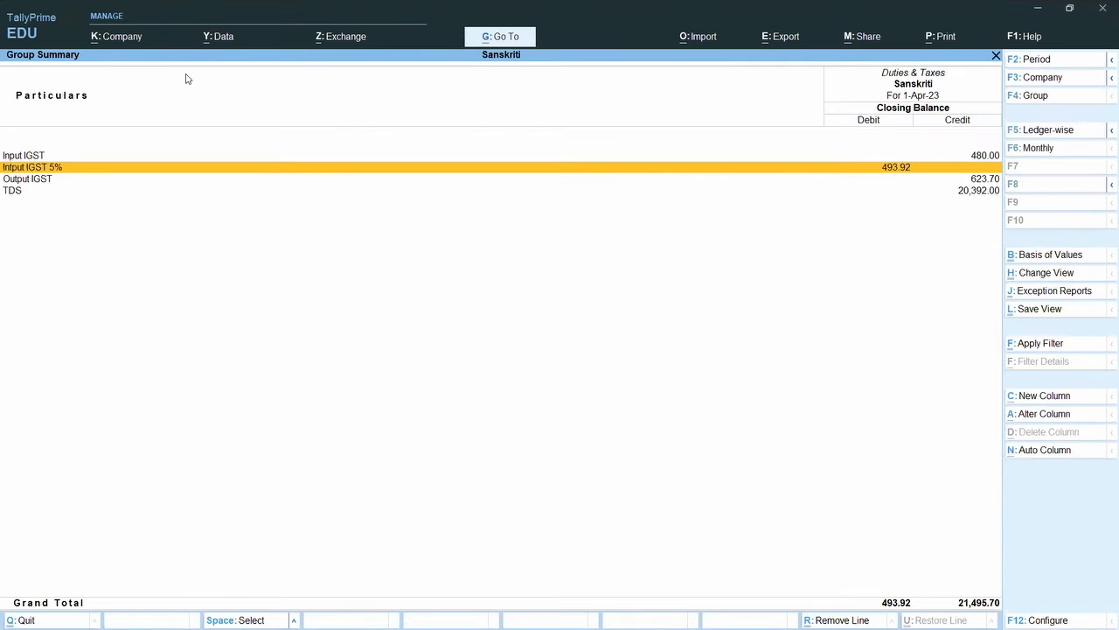
key("Escape")
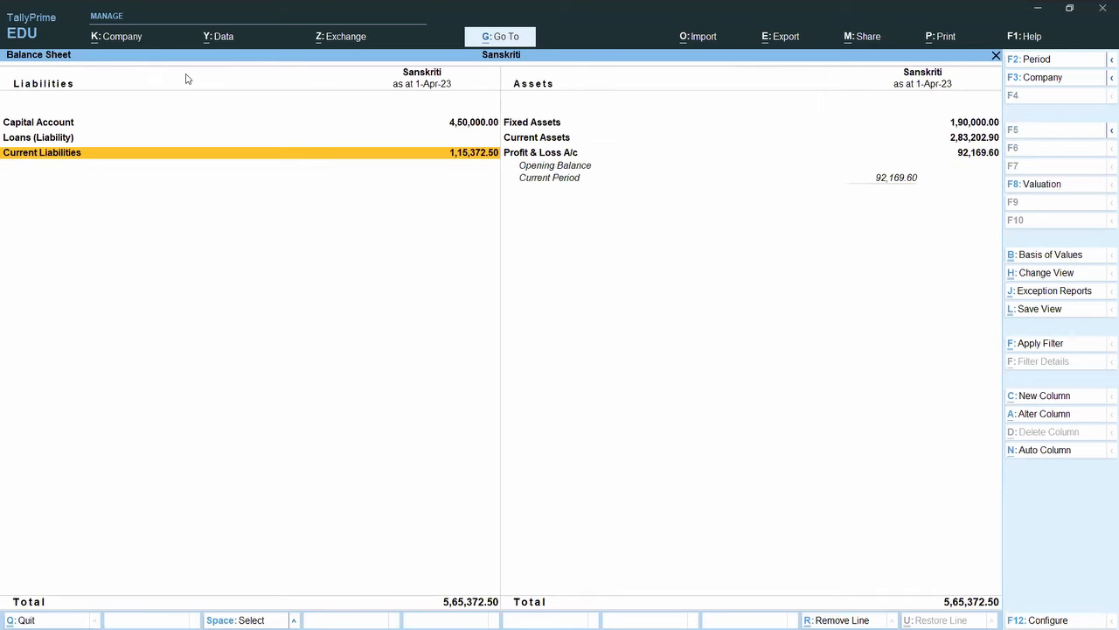
key("Escape")
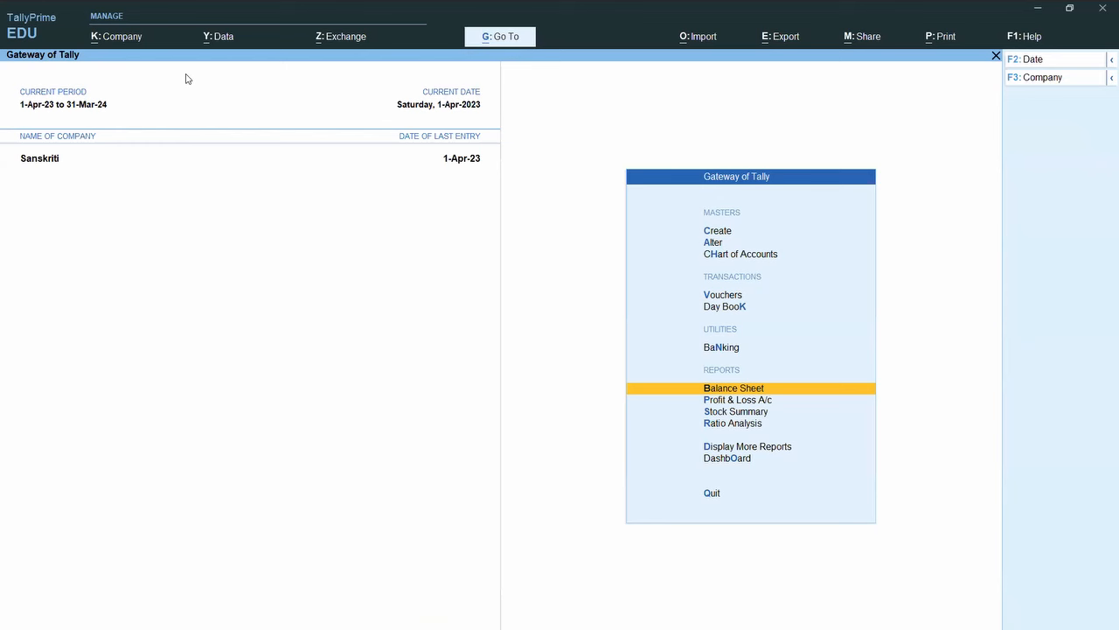
Step: Open voucher entry and switch to a new payment voucher
key("Down")
key("Up")
key("Up")
key("Up")
key("Up")
key("Up")
key("Down")
key("Down")
key("Down")
key("Up")
key("Up")
key("Return")
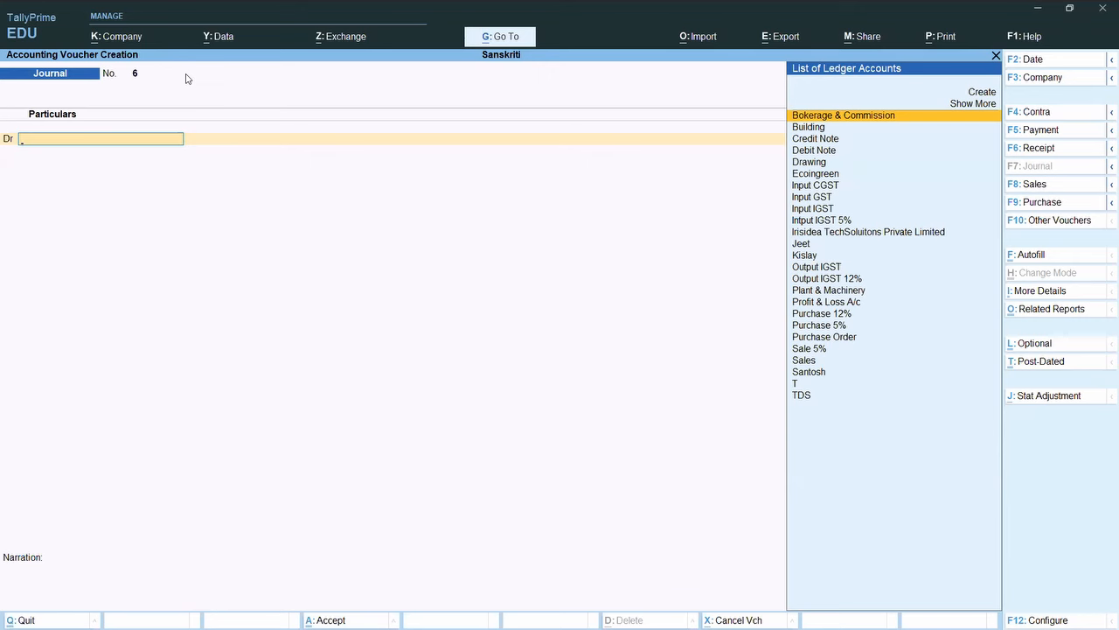
key("F5")
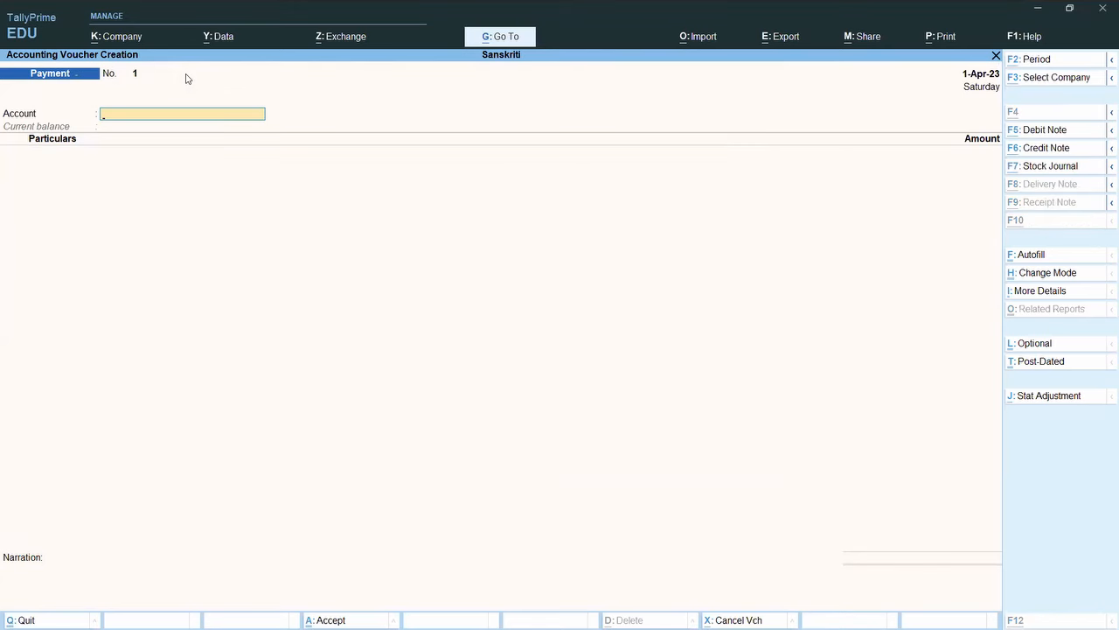
Step: Create an HDFC Bank ledger under Bank Accounts with the other details left as default, and use it as the payment account
key("alt+c")
type("HDFC")
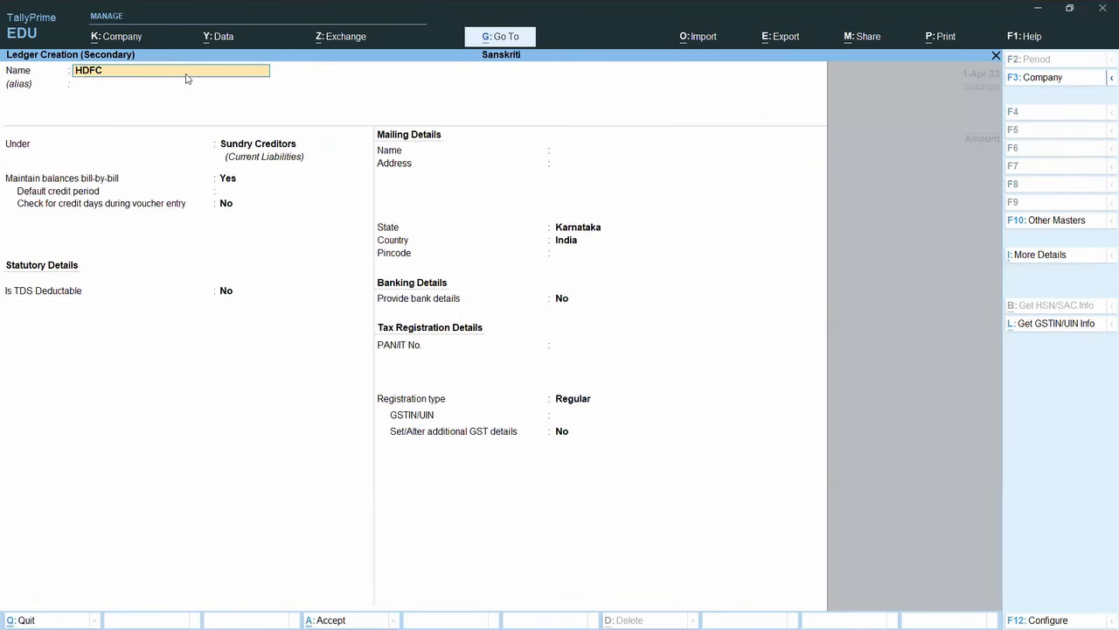
type(" Bank")
key("Return")
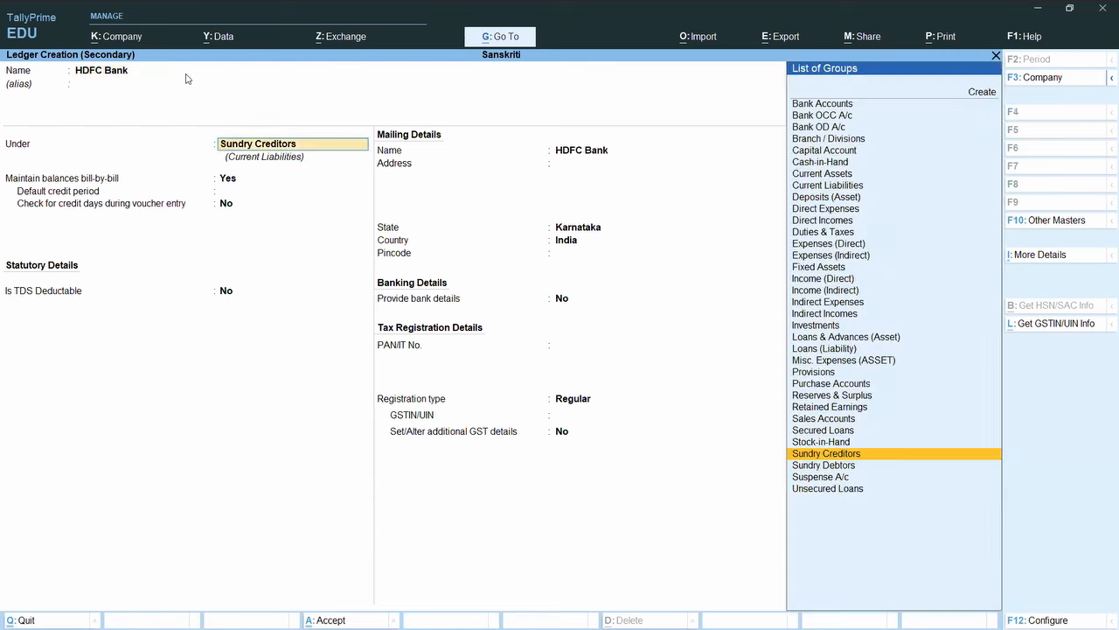
type("Ba")
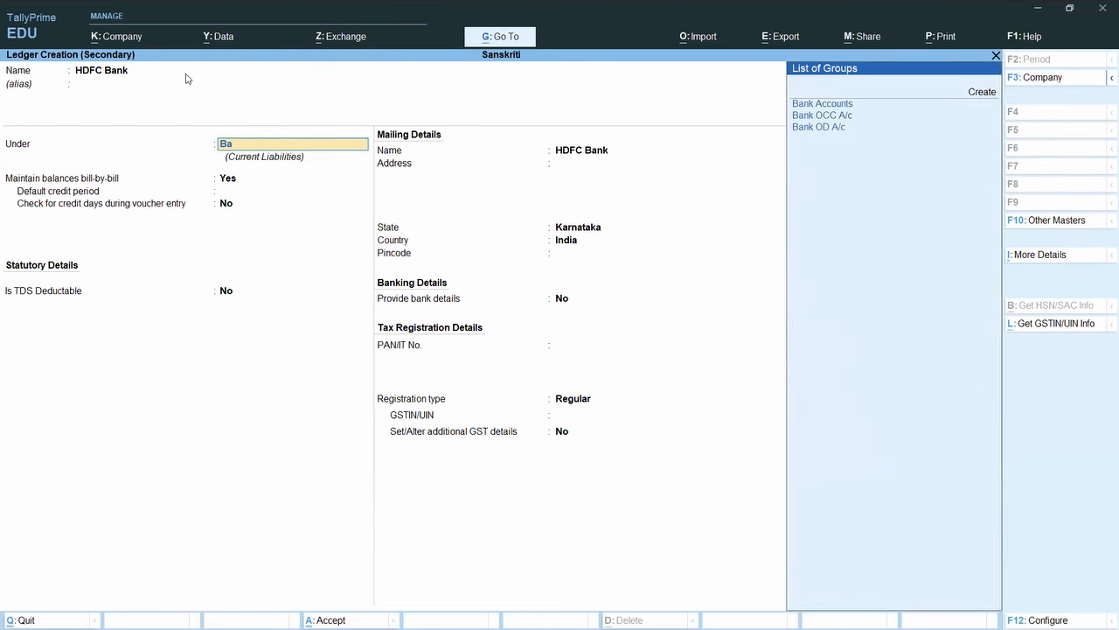
key("Return")
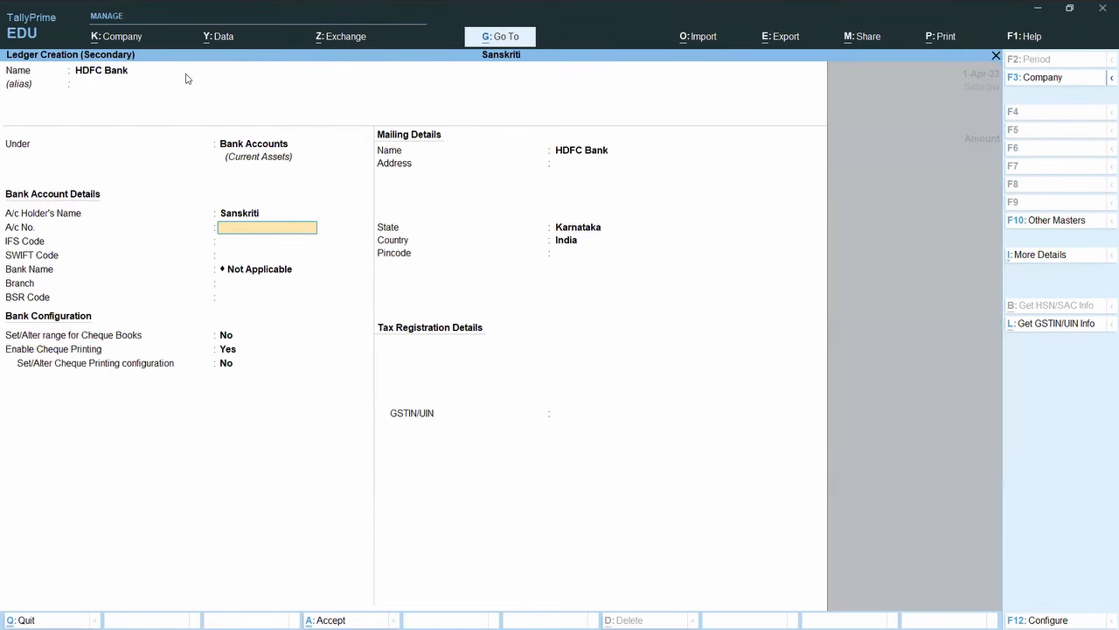
key("ctrl+a")
key("Return")
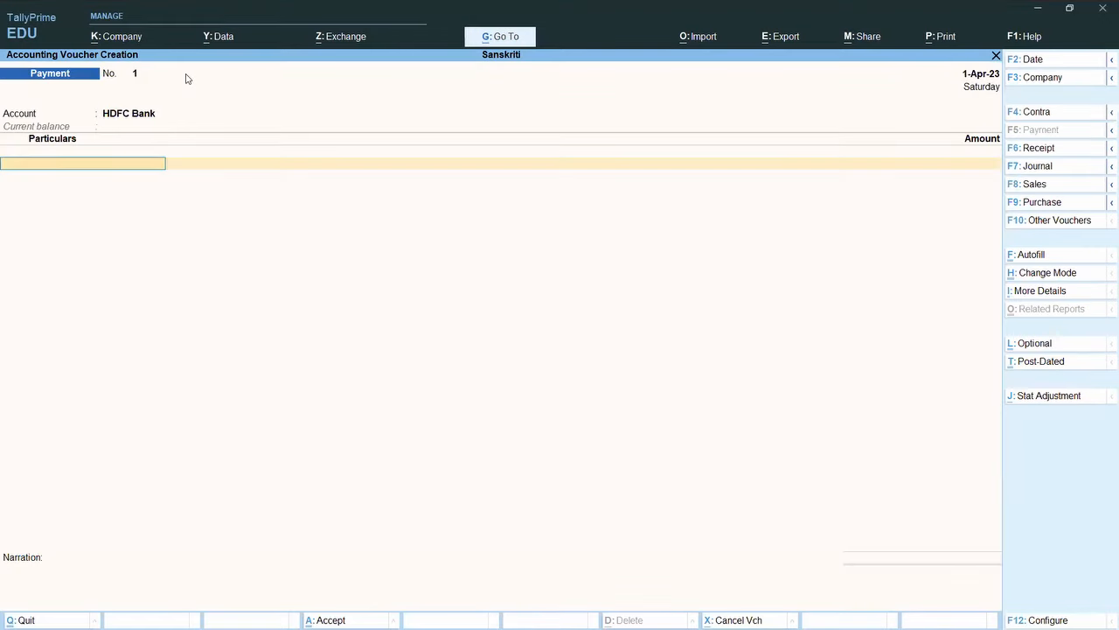
Step: Add the TDS ledger to the payment with 392.00 against reference Purc / 2 / 9 for Stock Item
type("TDS")
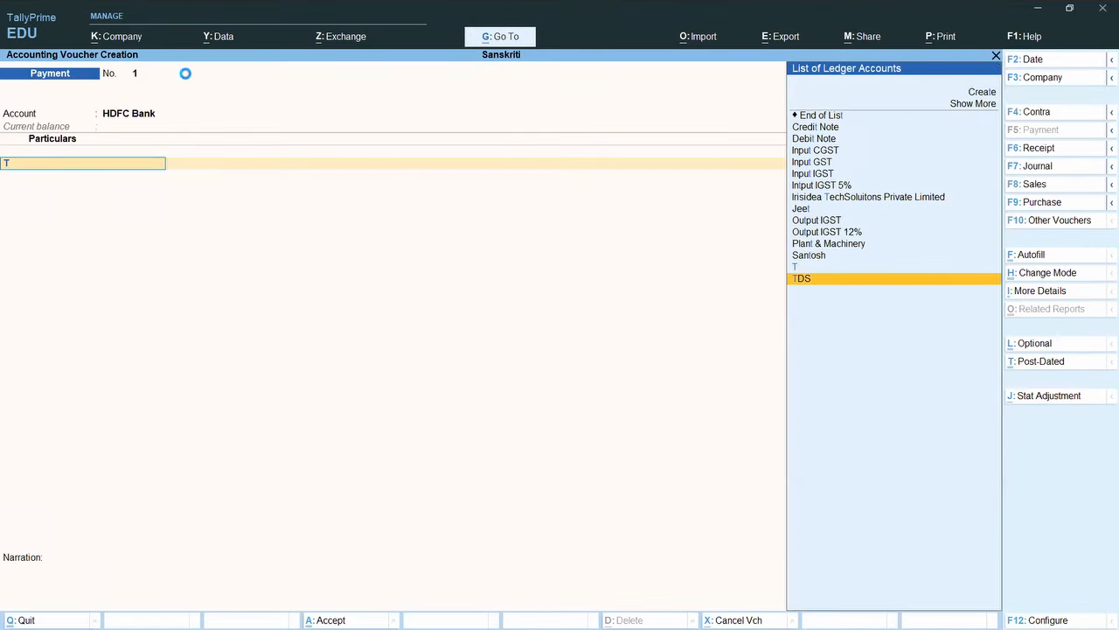
key("Return")
key("Return")
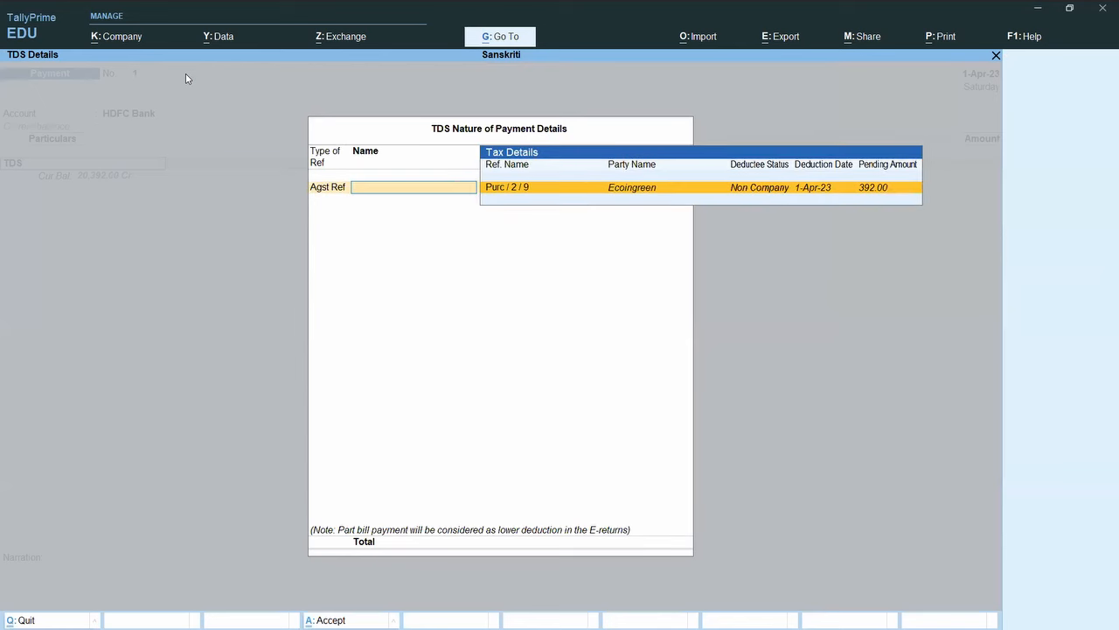
key("BackSpace")
key("Return")
key("Return")
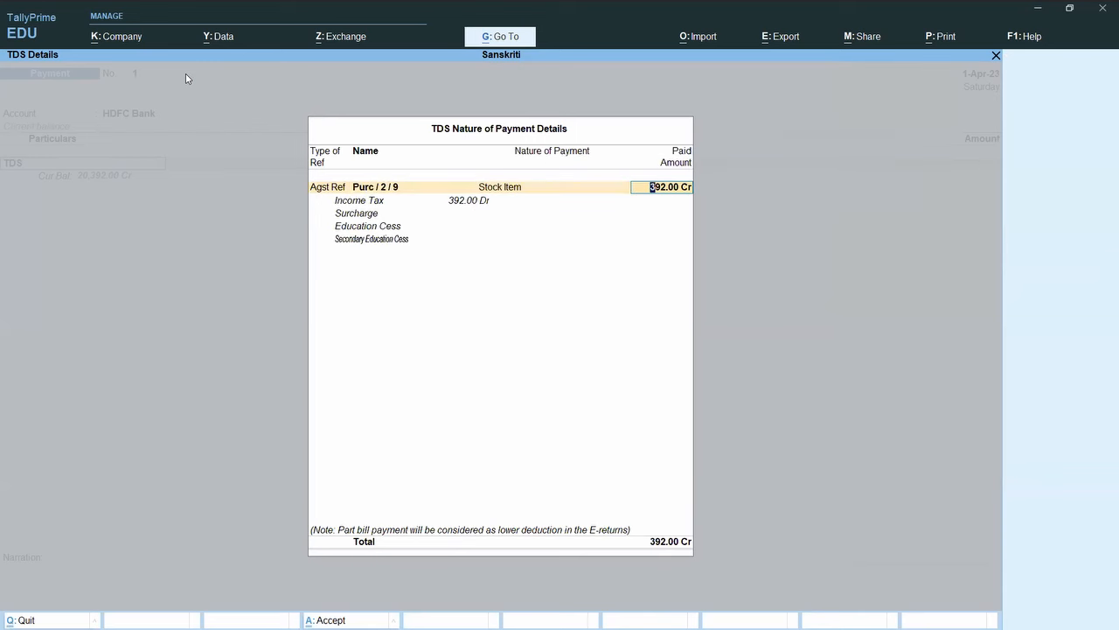
key("Return")
key("Down")
key("Return")
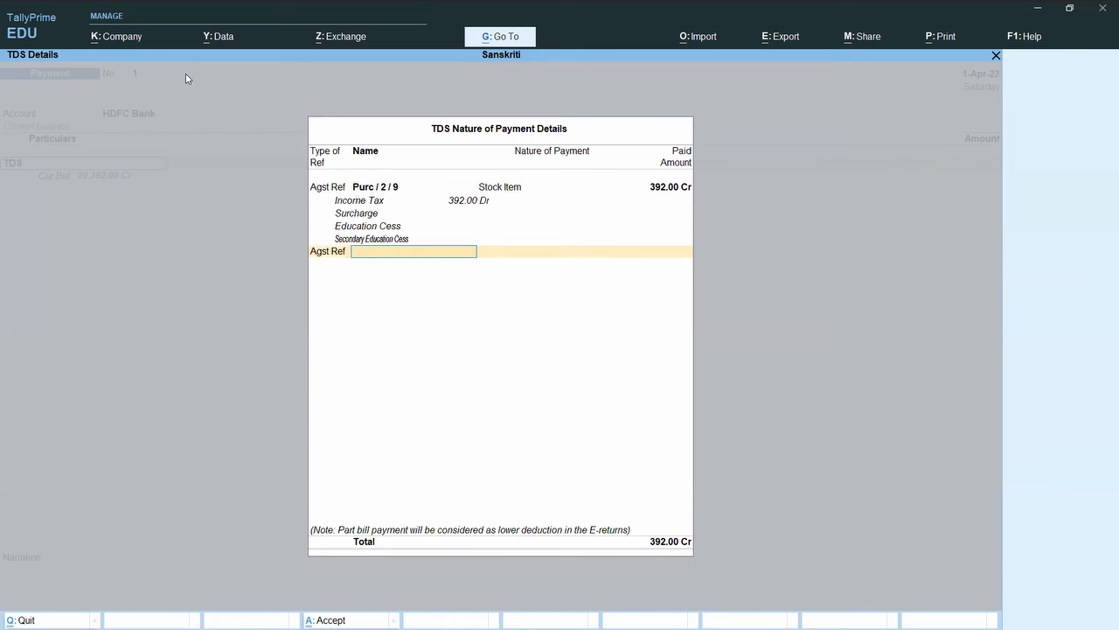
key("BackSpace")
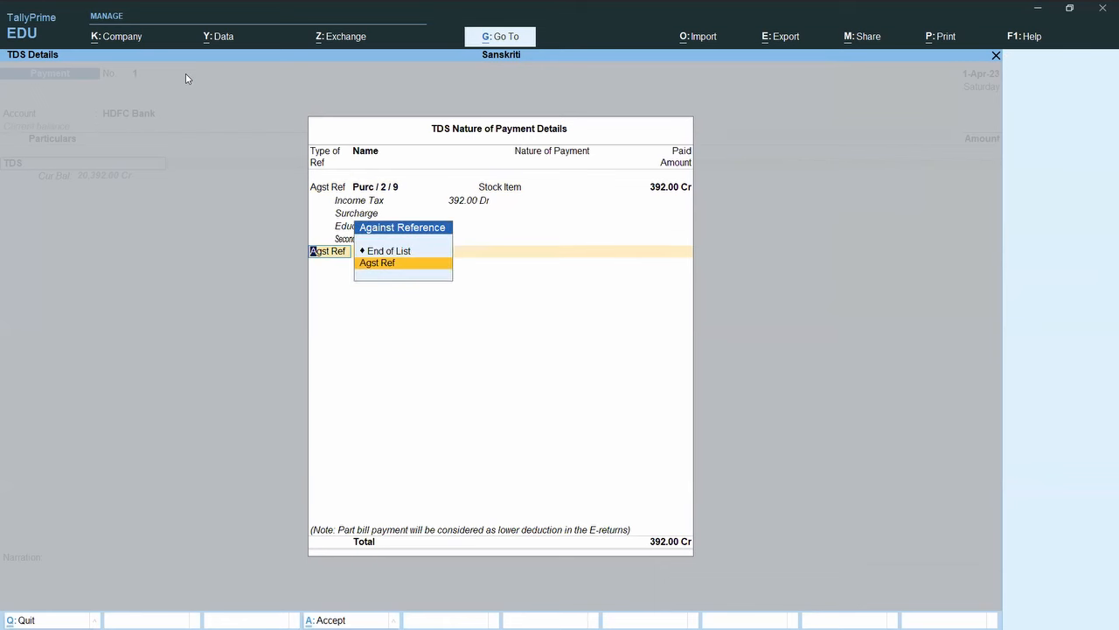
key("BackSpace")
key("Escape")
key("Escape")
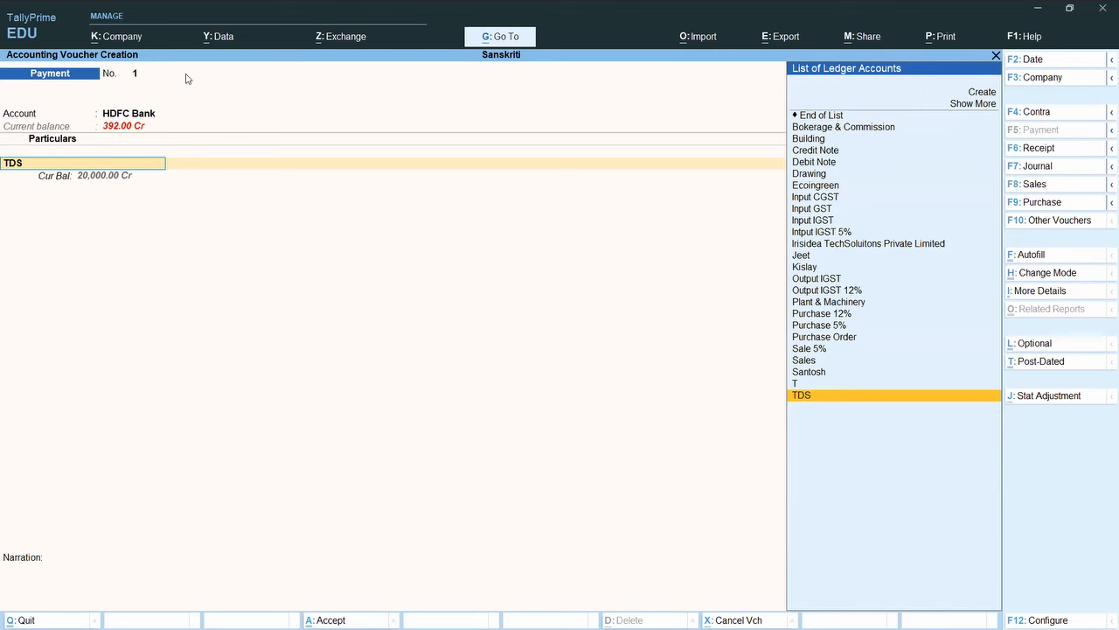
Step: Try Bokerage & Commission in place of TDS as the payment's particulars ledger
key("Up")
key("Up")
key("Up")
key("Up")
key("Up")
key("Up")
key("Up")
key("Up")
key("Up")
key("Up")
key("Up")
key("Up")
key("Up")
key("Up")
key("Up")
key("Up")
key("Up")
key("Up")
key("Up")
key("Up")
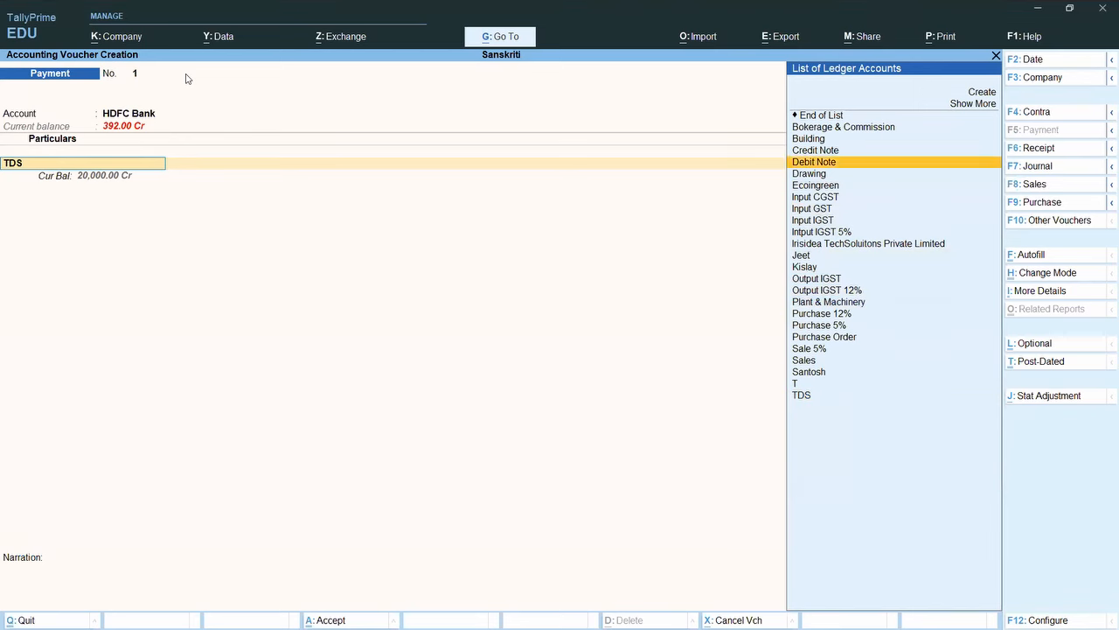
key("Return")
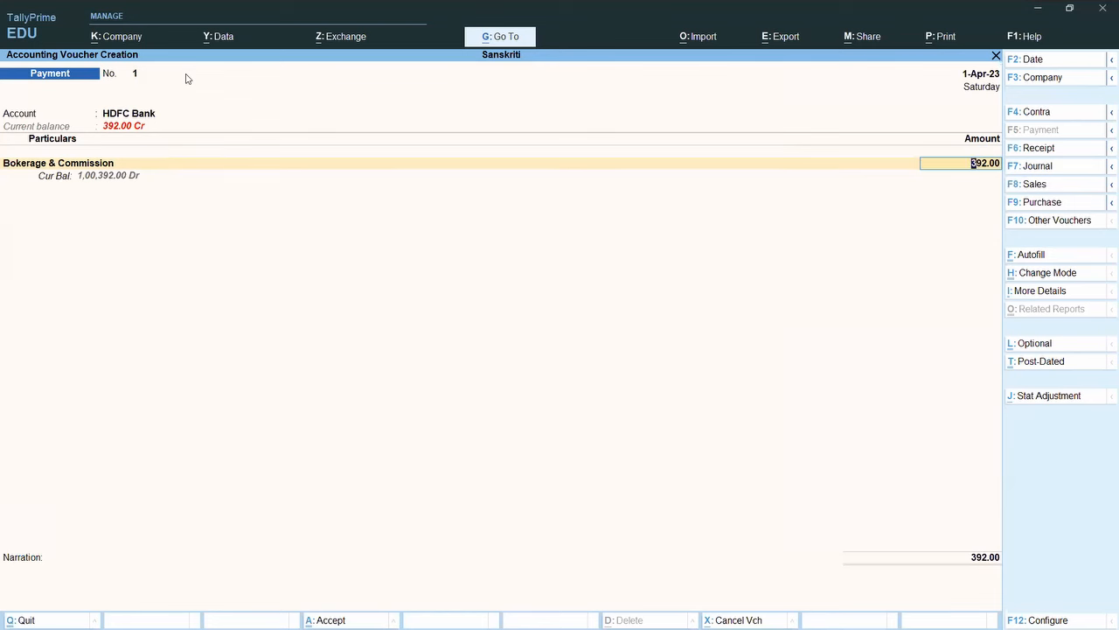
Step: Set the payment's particulars ledger to TDS, keeping 392.00 against reference Purc / 2 / 9
key("BackSpace")
key("Down")
key("Down")
key("Down")
key("Down")
key("Down")
key("Down")
key("Down")
key("Down")
key("Down")
key("Down")
key("Down")
key("Down")
key("Down")
key("Down")
key("Down")
key("Down")
key("Down")
key("Down")
key("Down")
key("Down")
key("Down")
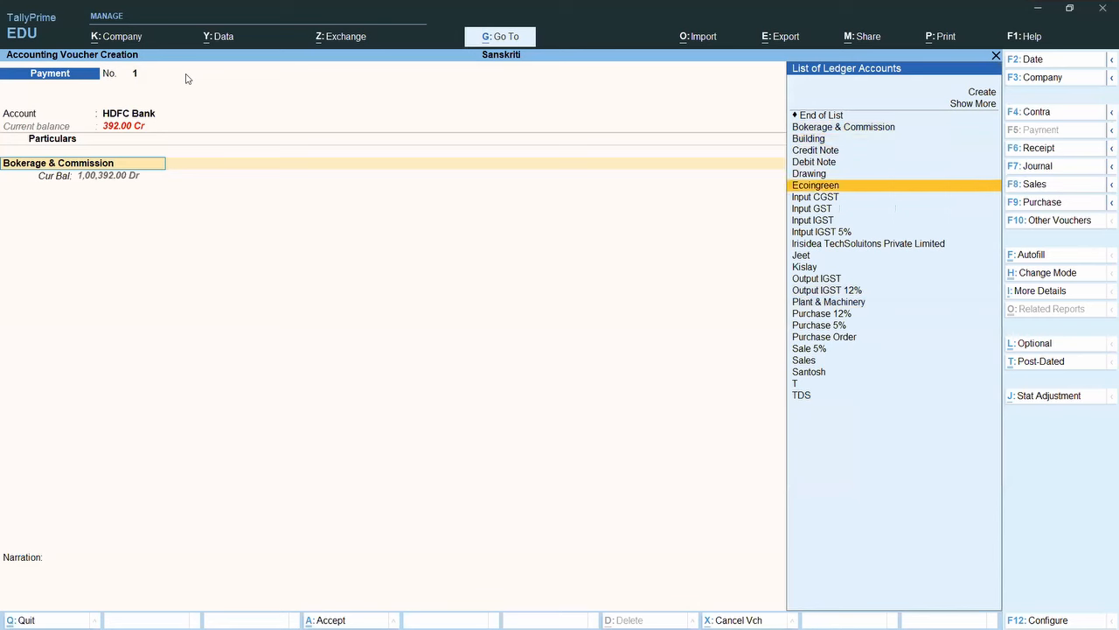
key("Return")
key("Return")
key("Return")
key("Return")
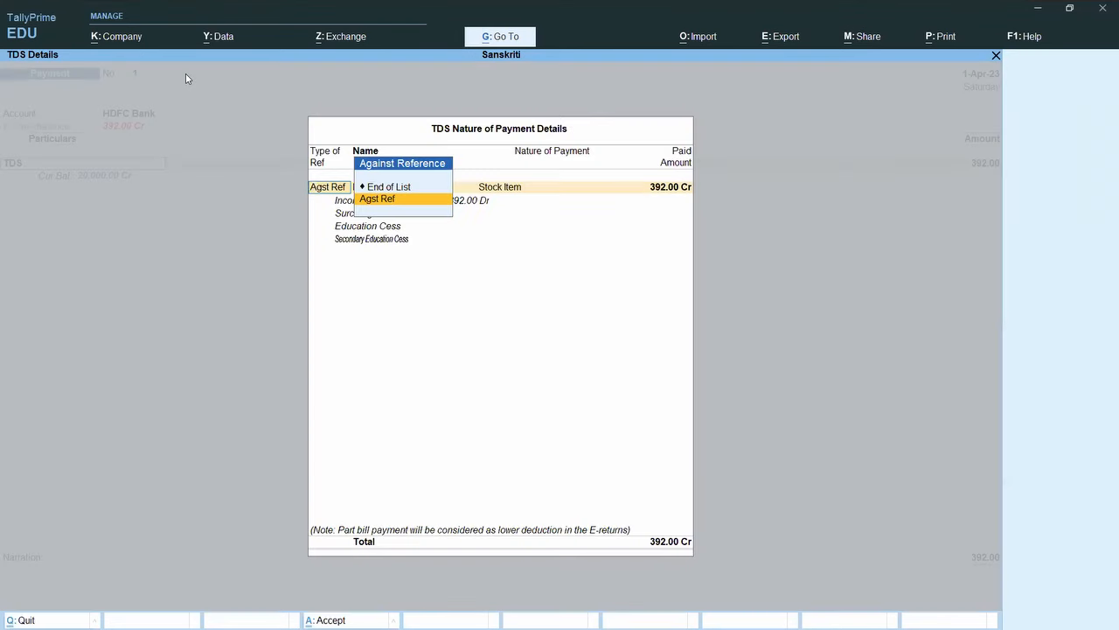
key("Return")
key("Return")
key("Return")
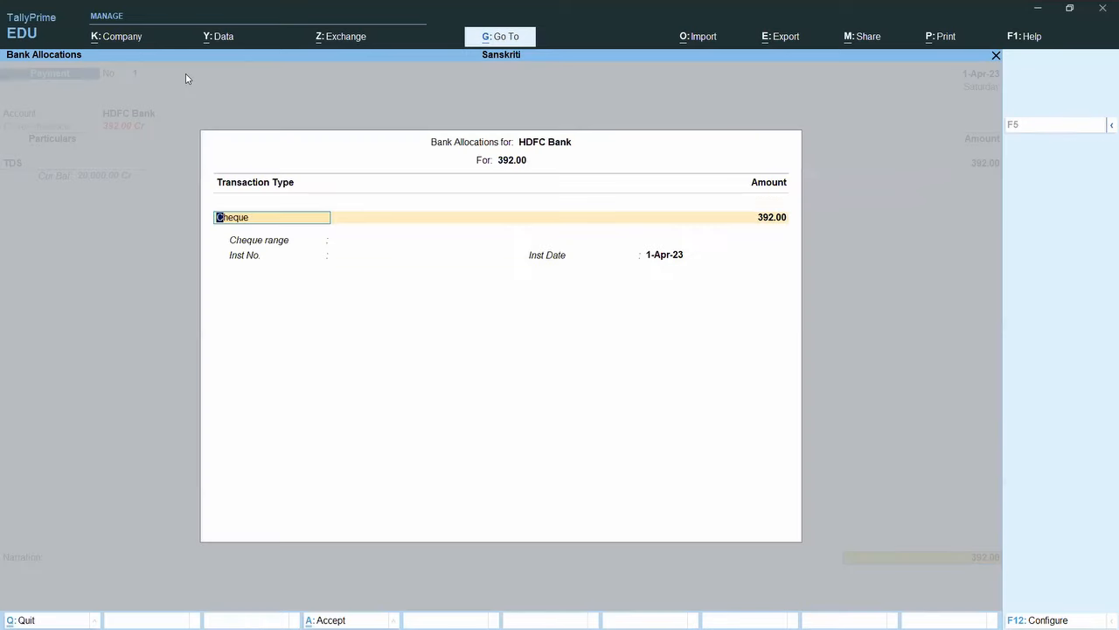
Step: Accept the HDFC Bank allocation as a cheque dated 1-Apr-23 and save the payment voucher without narration
key("Return")
key("Return")
key("Return")
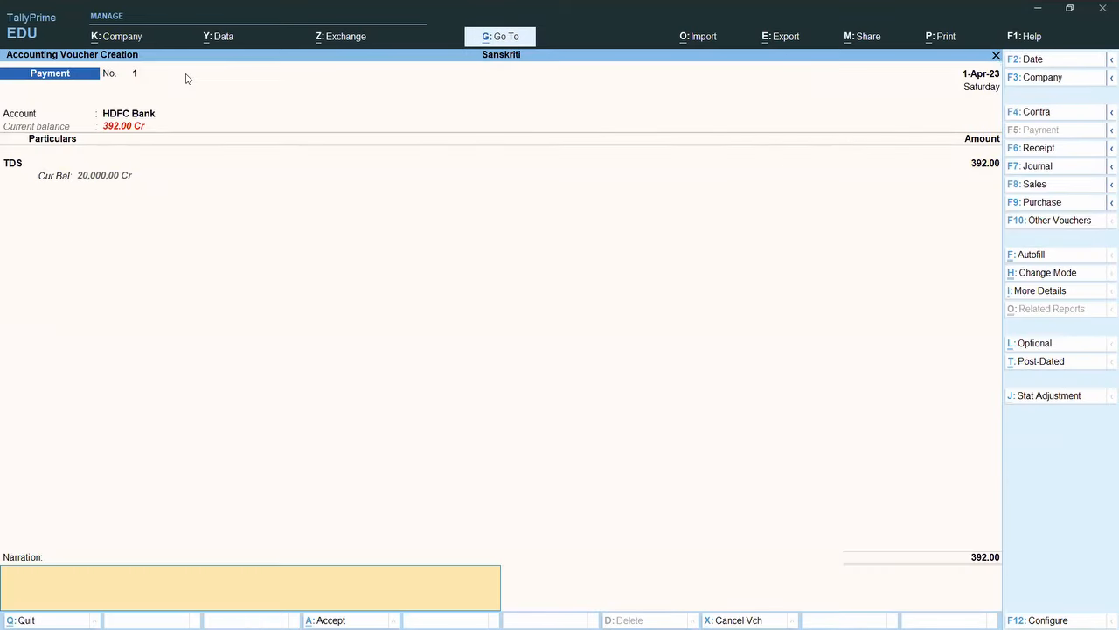
key("Return")
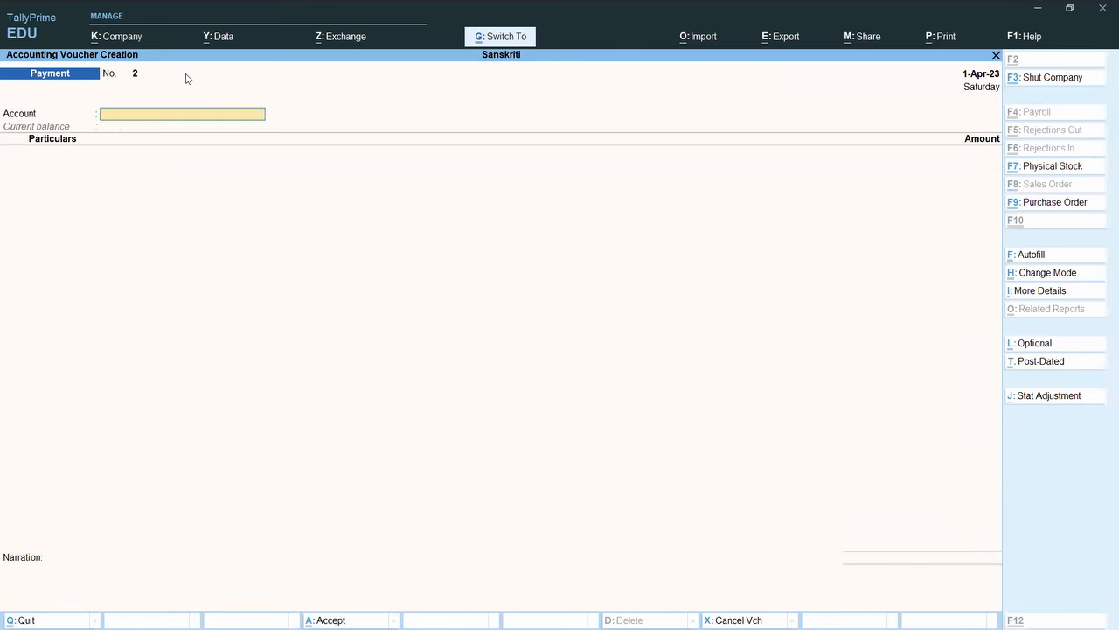
Step: Record and save a second payment voucher from HDFC Bank to TDS for 20000, without a TDS reference
type("H")
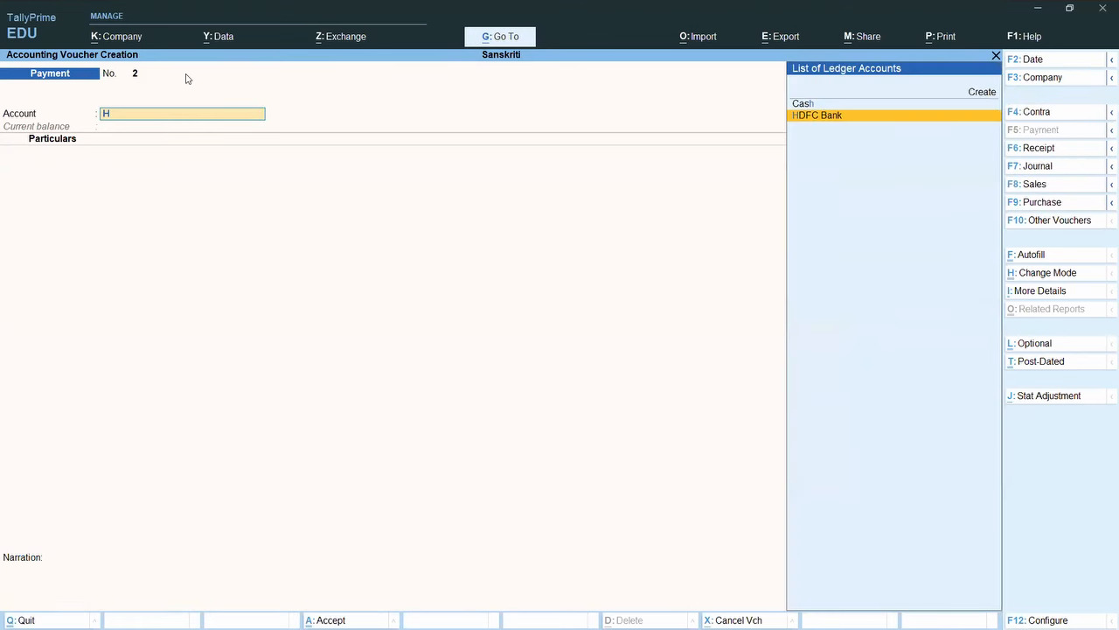
key("Return")
type("T")
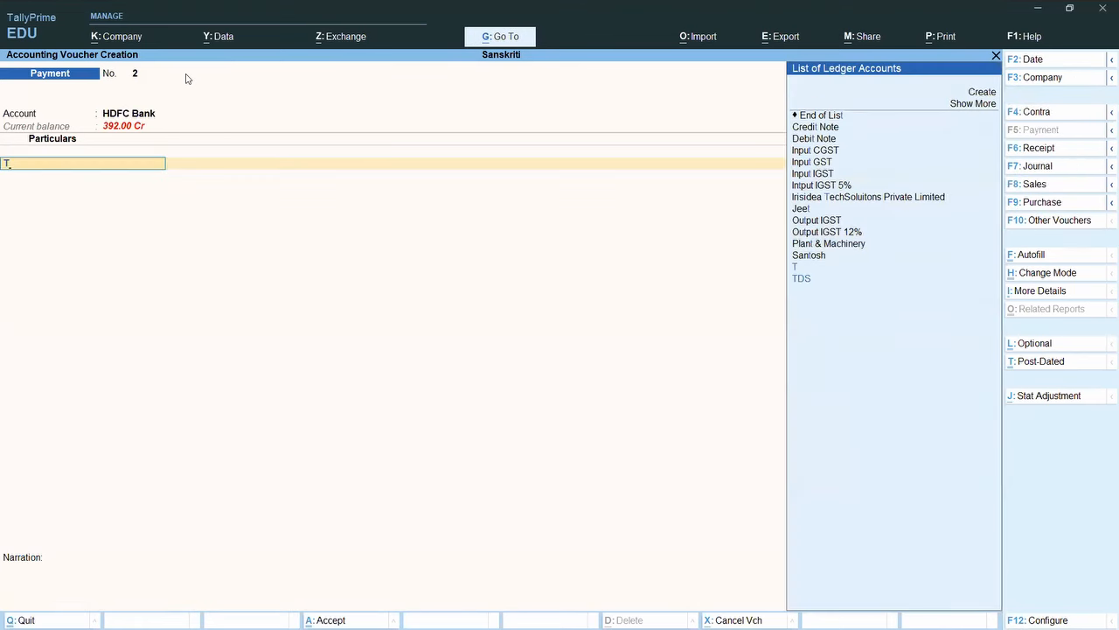
key("Down")
key("Return")
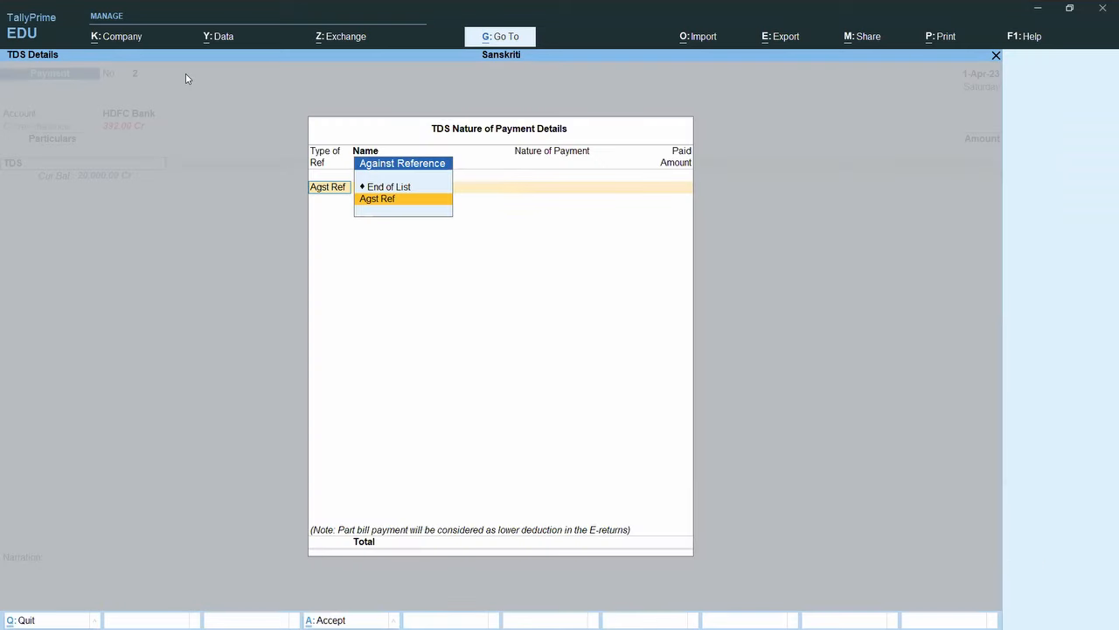
key("Return")
key("Up")
key("Return")
type("20000")
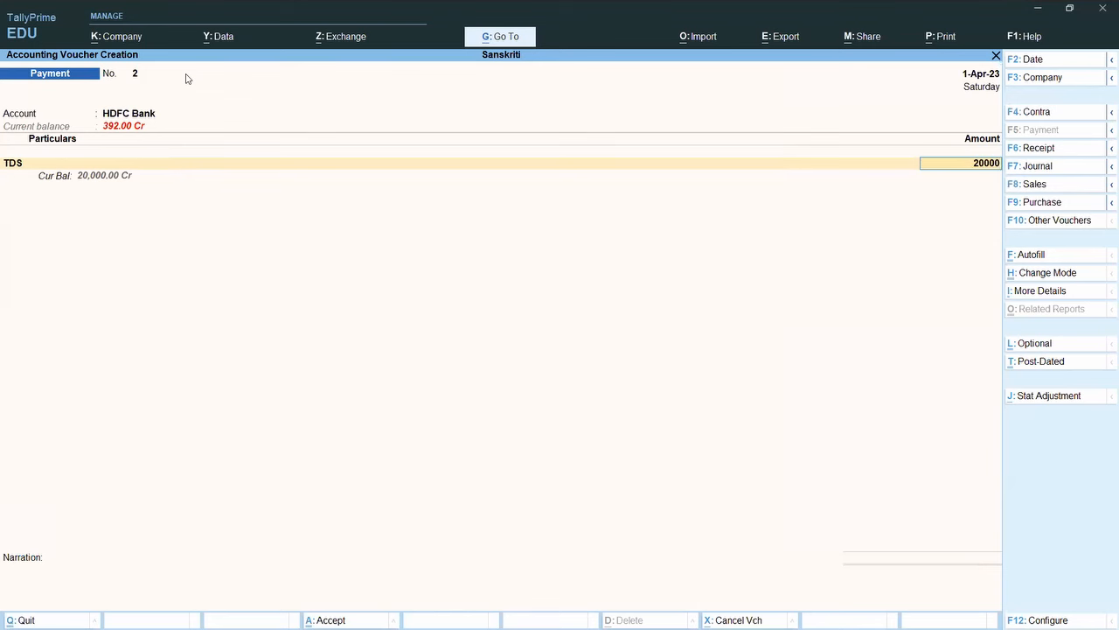
key("Return")
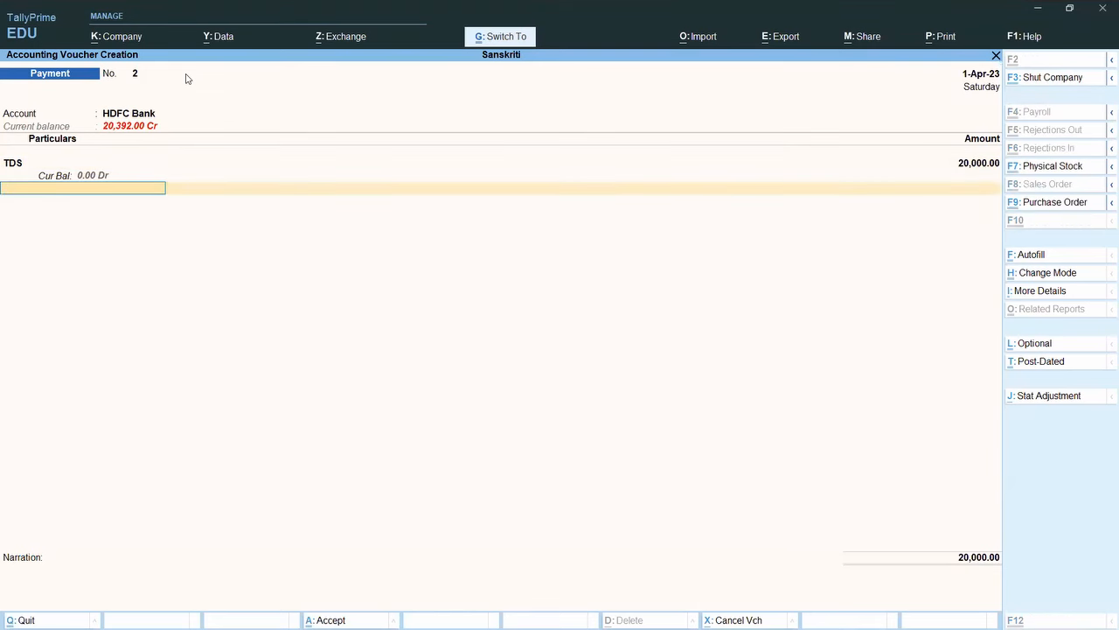
key("ctrl+a")
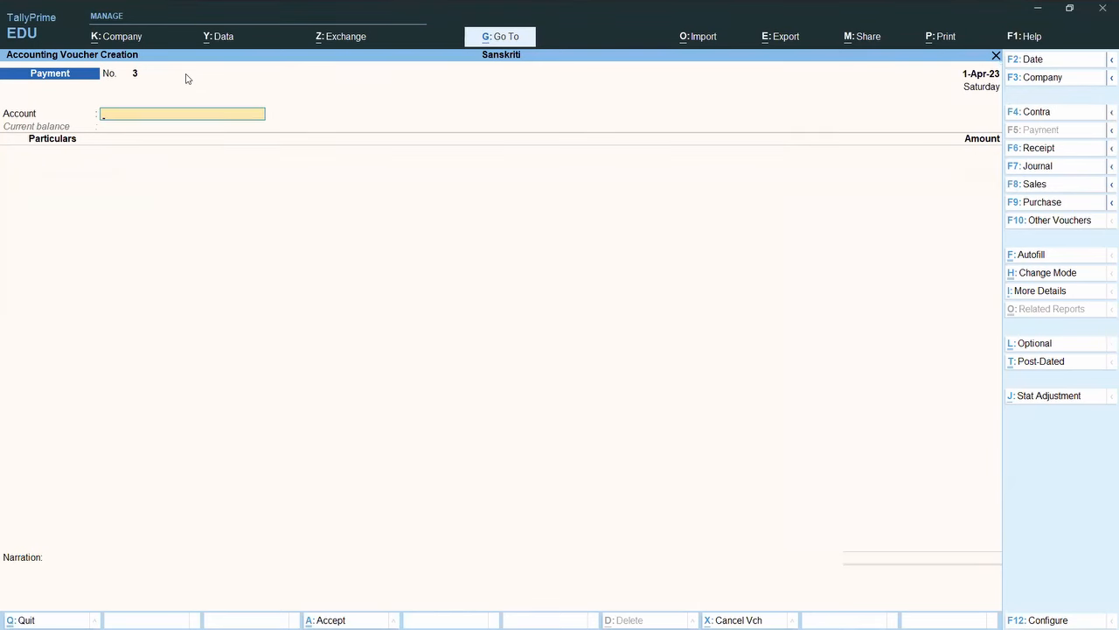
Step: Leave voucher entry, open the Balance Sheet and drill down through Current Liabilities to Duties & Taxes
key("Escape")
key("y")
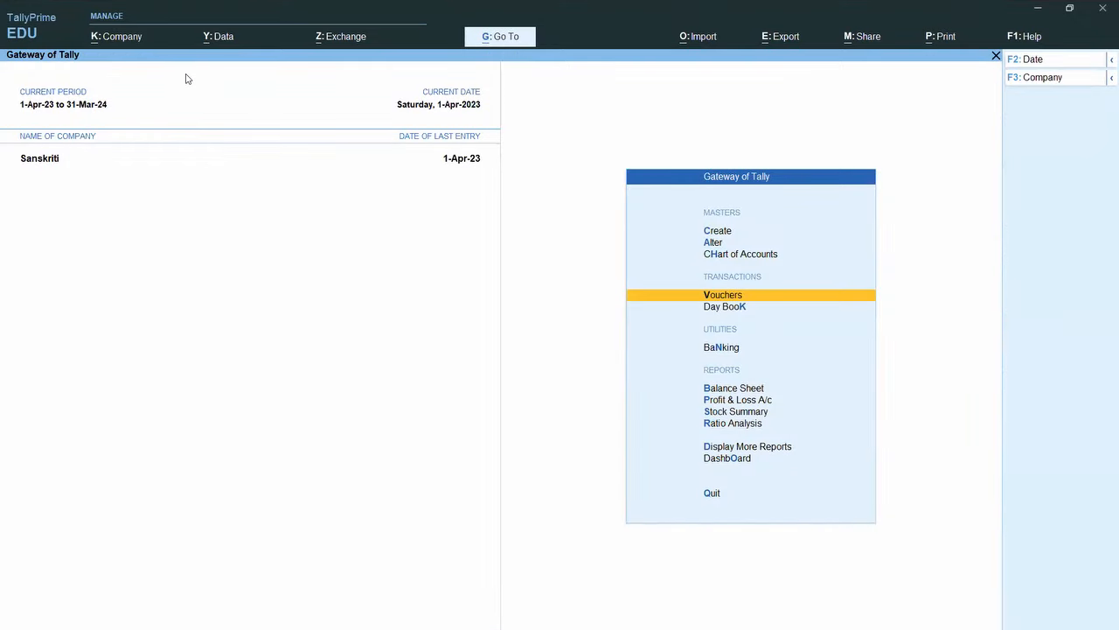
key("b")
key("Down")
key("Down")
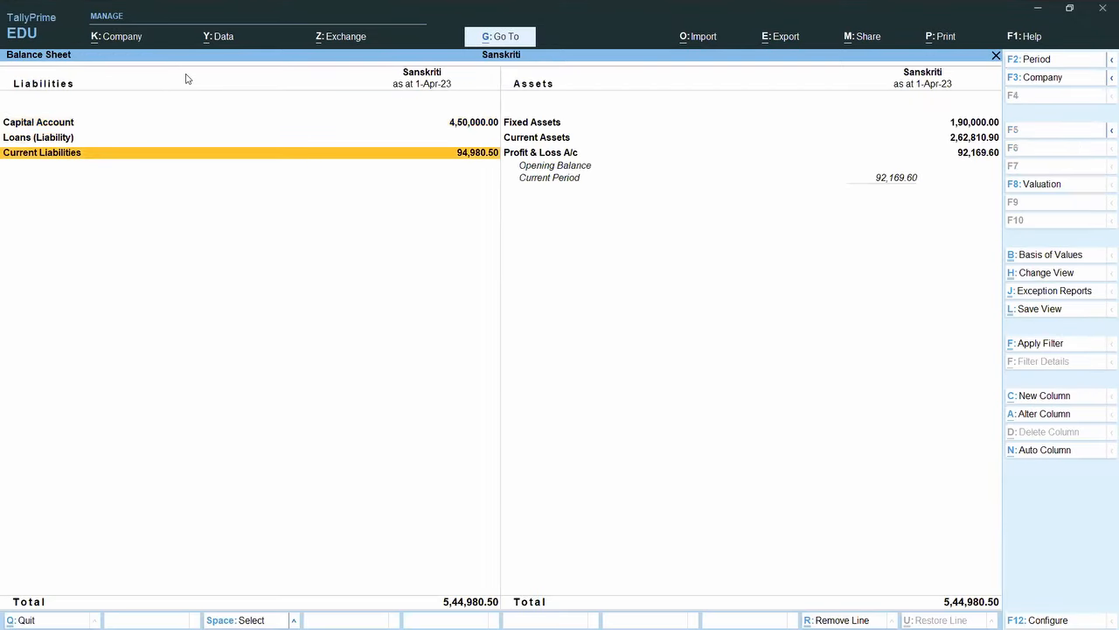
key("Return")
key("Return")
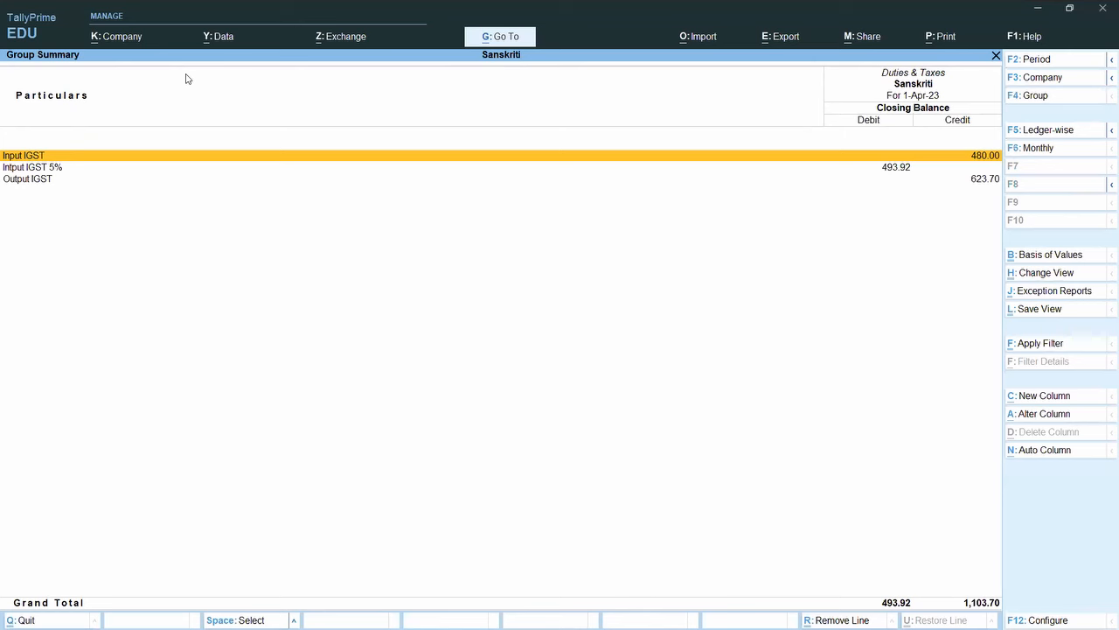
Step: Examine the Duties & Taxes ledgers and the next group under Current Liabilities, and return to the Balance Sheet
key("Down")
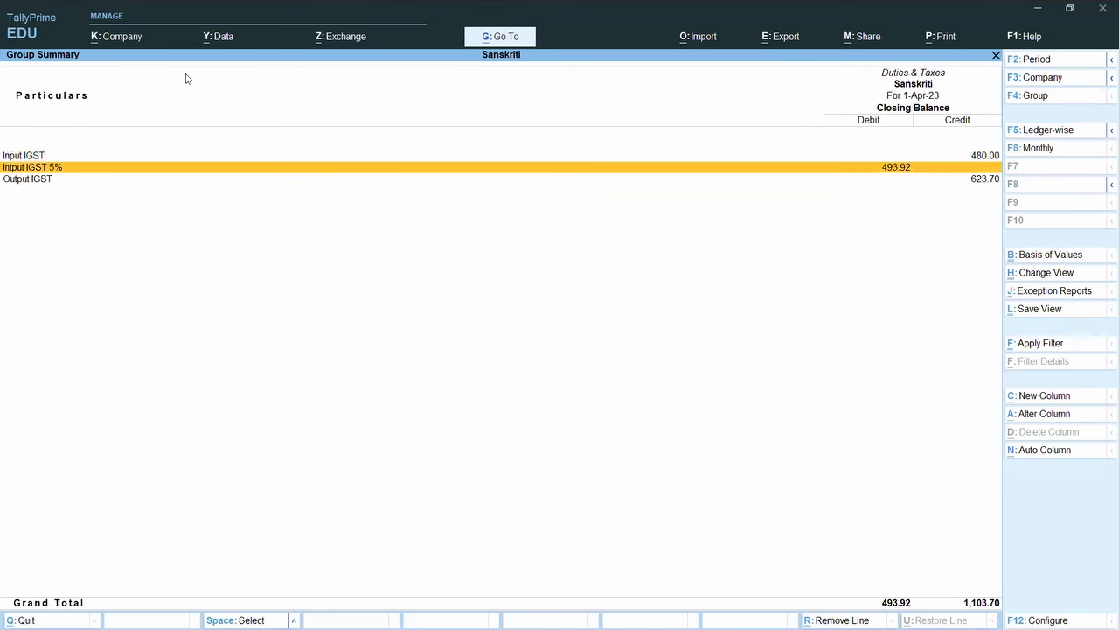
key("Up")
key("Escape")
key("Down")
key("Return")
key("Down")
key("Escape")
key("Escape")
Step: Examine the Profit & Loss A/c from the Balance Sheet and return to the Gateway of Tally
key("Right")
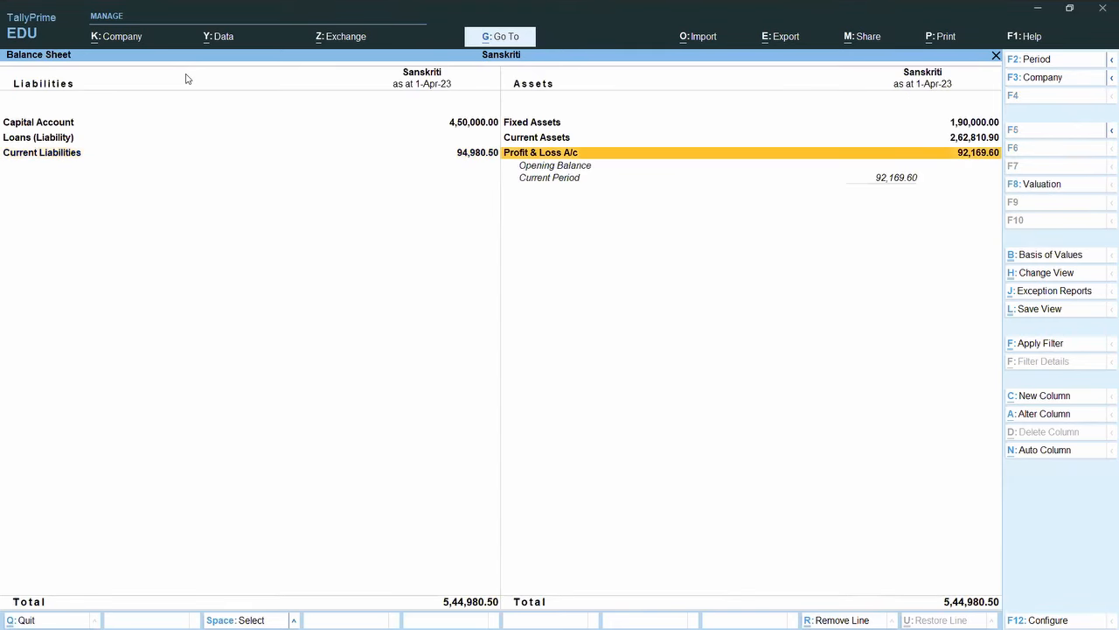
key("Return")
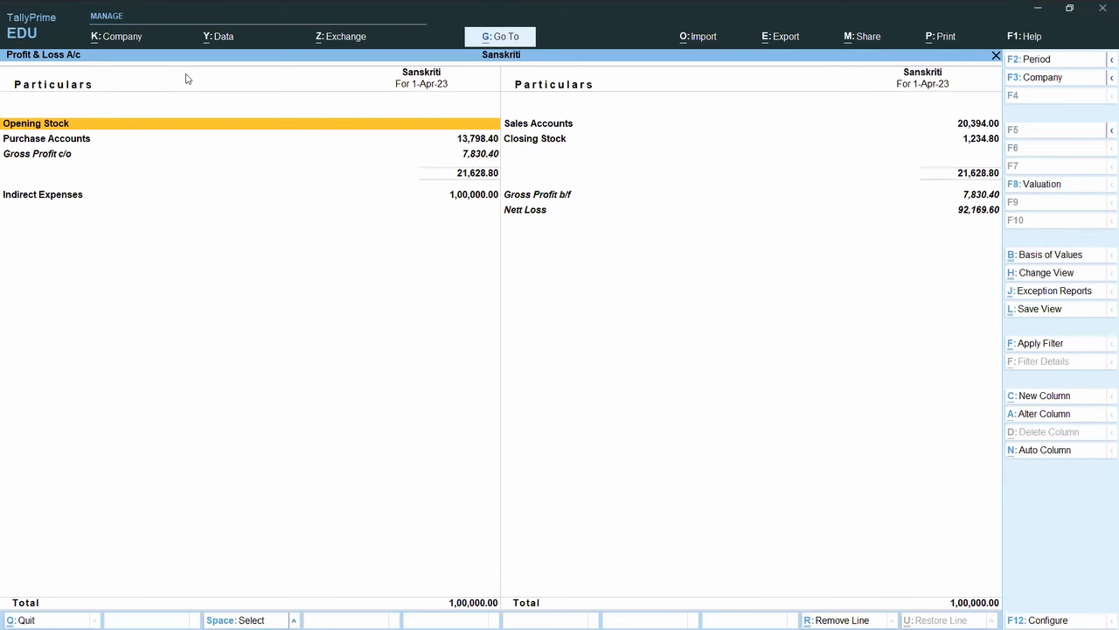
key("Escape")
key("Escape")
Step: Examine the Stock Summary and its Staw entry, and return to the Gateway of Tally
key("Down")
key("Down")
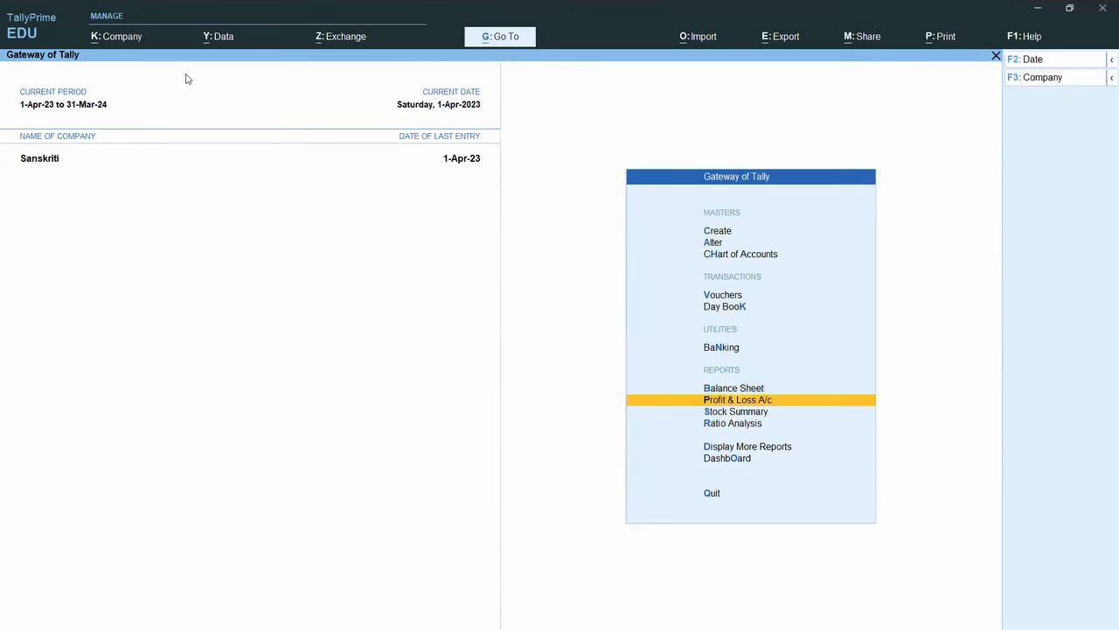
key("Down")
key("Down")
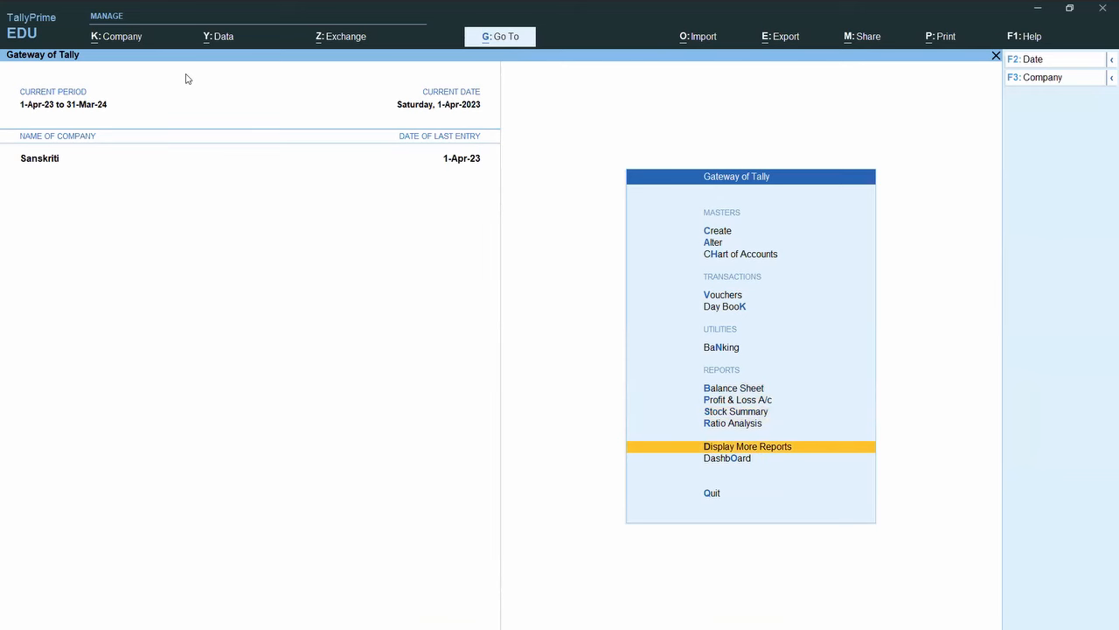
key("Up")
key("Up")
key("Return")
key("Escape")
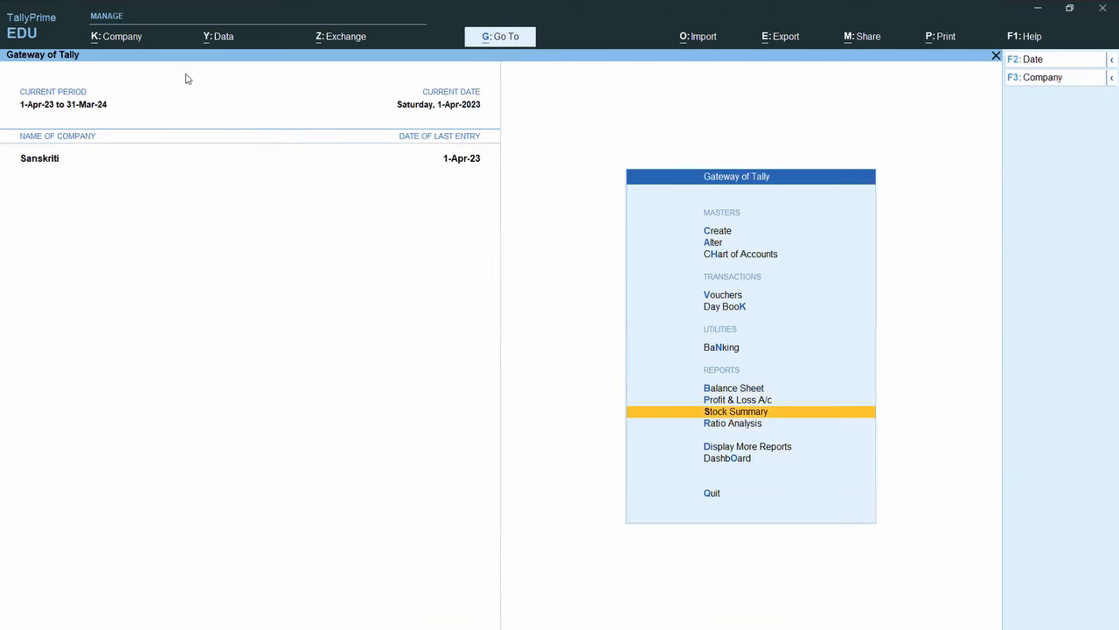
key("Return")
key("Return")
key("Escape")
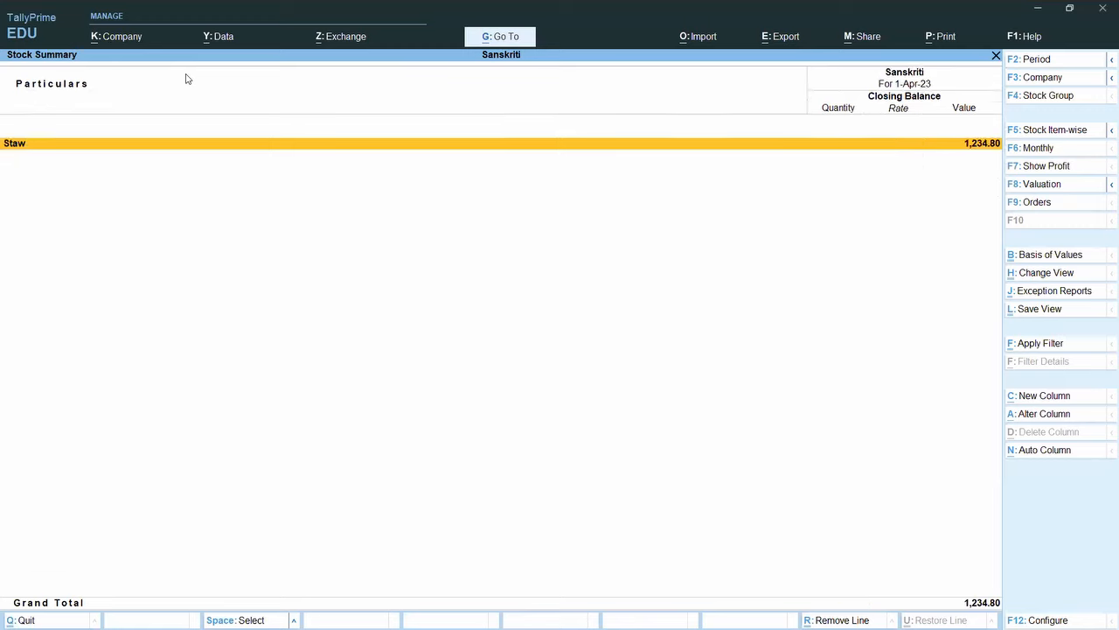
key("Escape")
Step: Open the TDS Reports list among the Statutory Reports
key("Down")
key("Down")
key("Return")
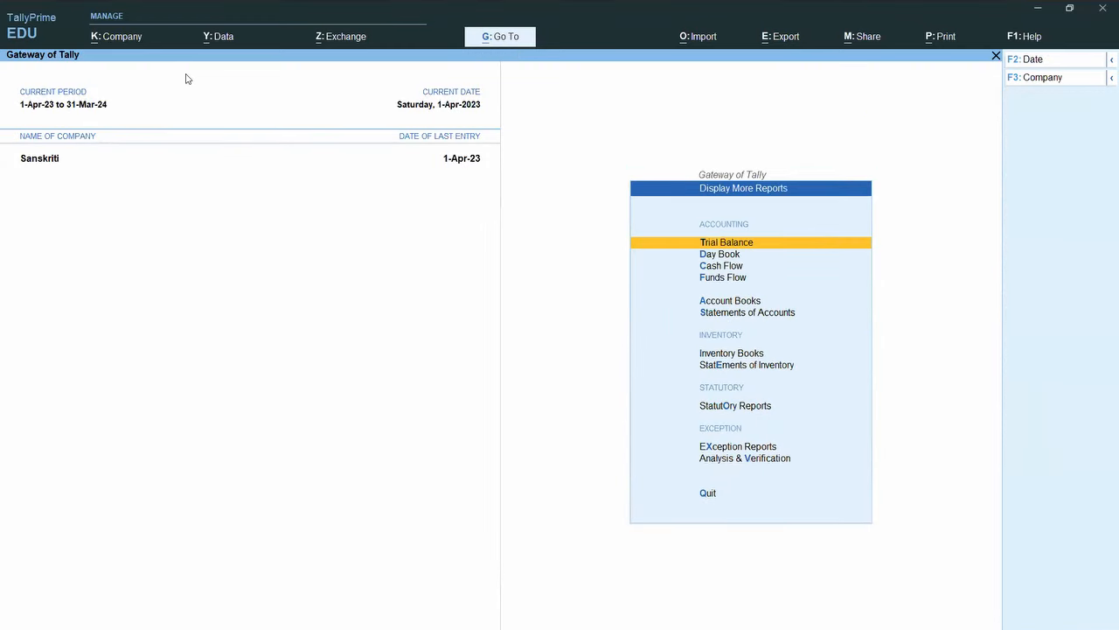
key("Down")
key("Down")
key("Down")
key("Down")
key("Down")
key("Down")
key("Down")
key("Down")
key("Down")
key("Down")
key("Down")
key("Up")
key("Up")
key("Up")
key("Up")
key("Down")
key("Return")
key("Down")
key("Return")
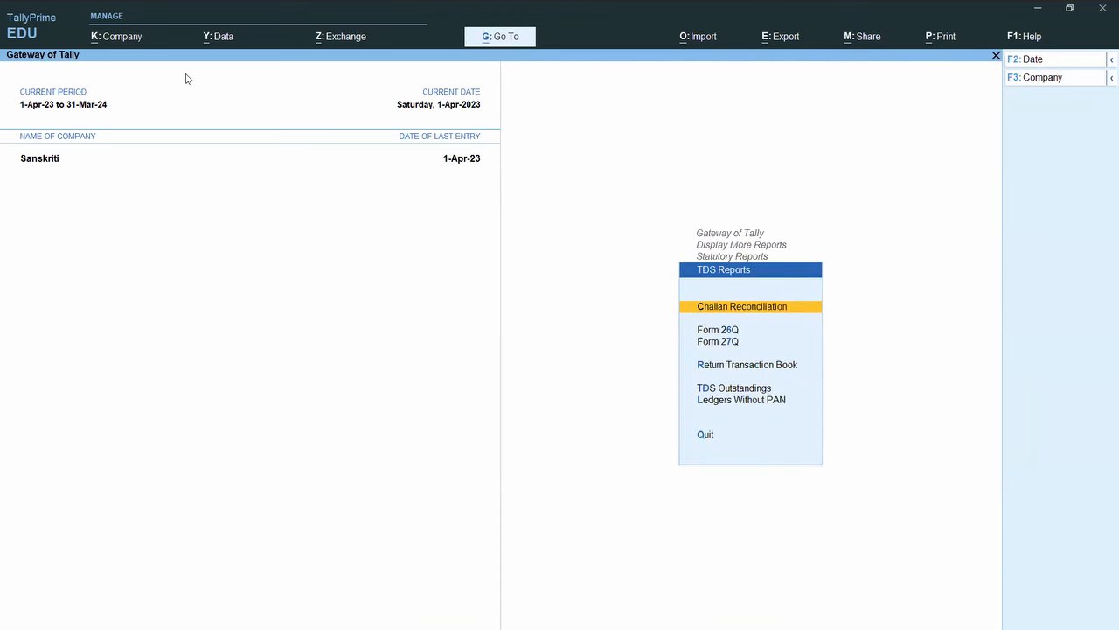
Step: Check the TDS Outstandings report by nature of payment and return to the TDS Reports list
key("Down")
key("Down")
key("Down")
key("Down")
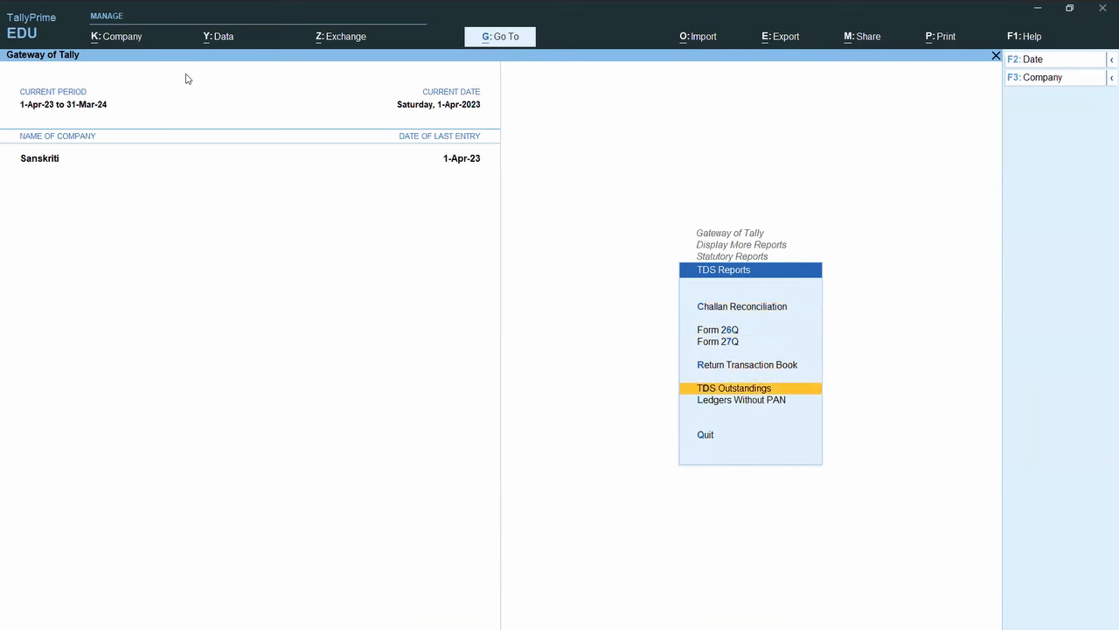
key("Return")
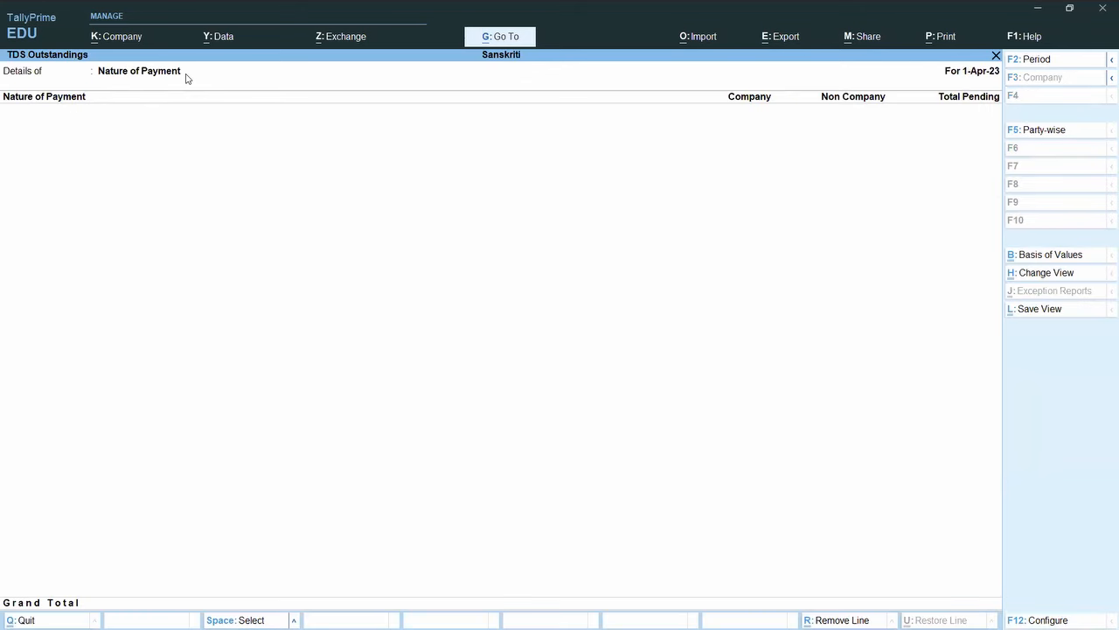
key("Escape")
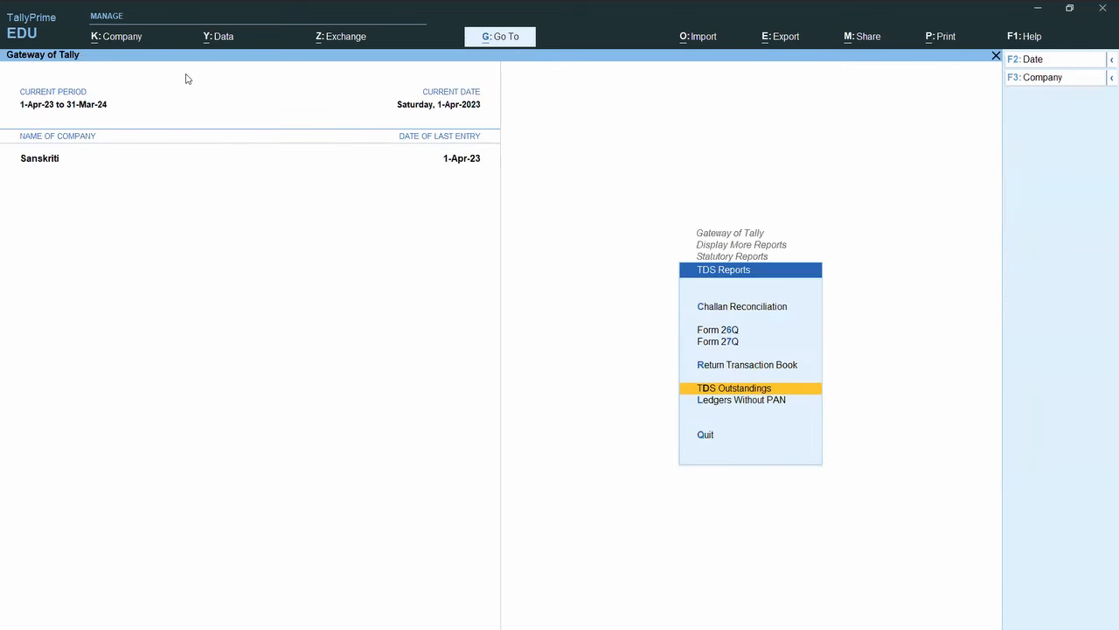
Step: Check the TDS Return Transaction Book and return to the Display More Reports list
key("Up")
key("Return")
key("Escape")
key("Escape")
key("Escape")
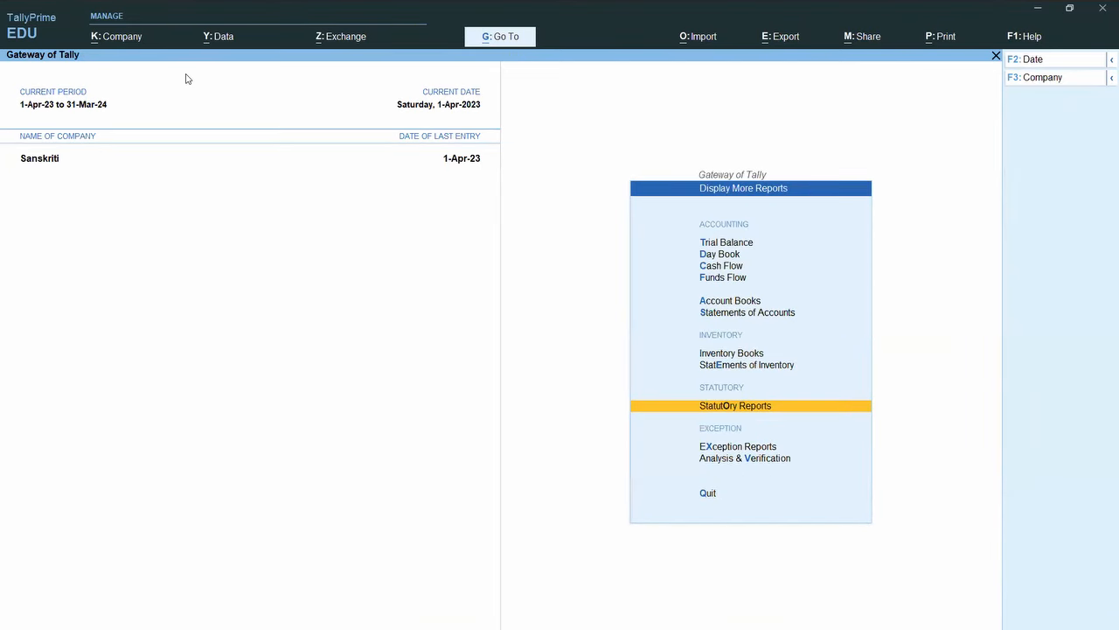
Step: Look at the Account Books list, return to the Gateway of Tally and decline quitting
key("Up")
key("Up")
key("Up")
key("Up")
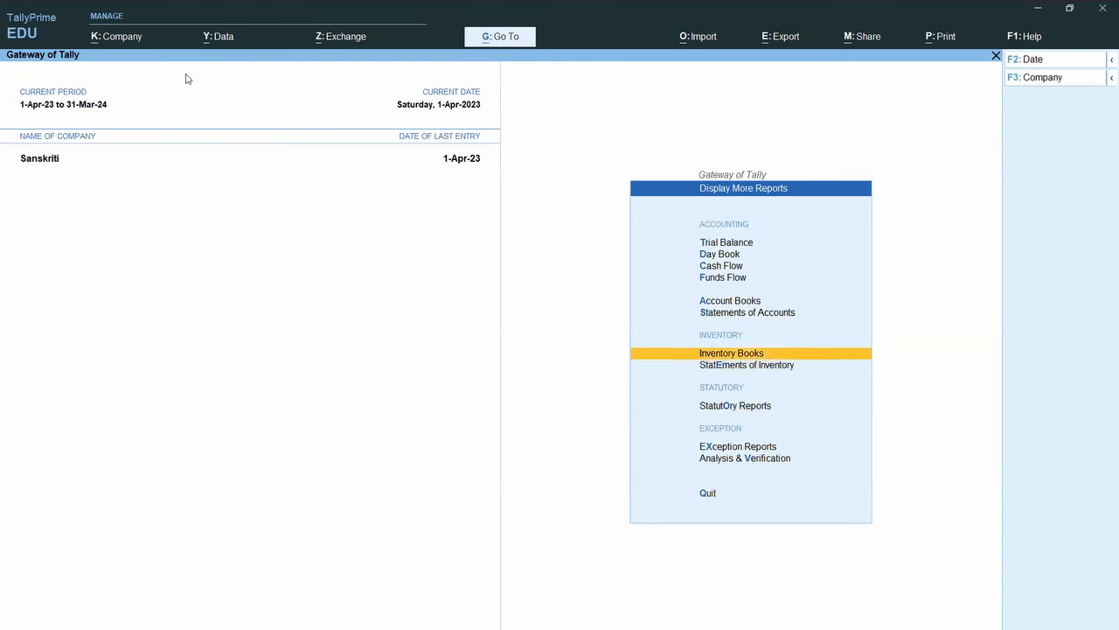
key("Return")
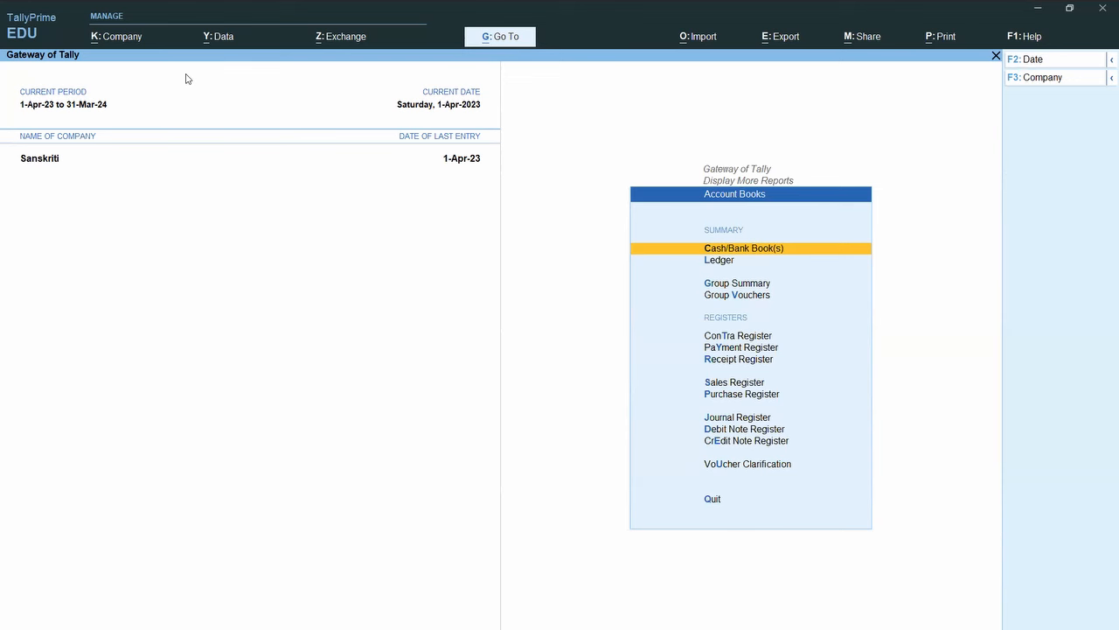
key("Escape")
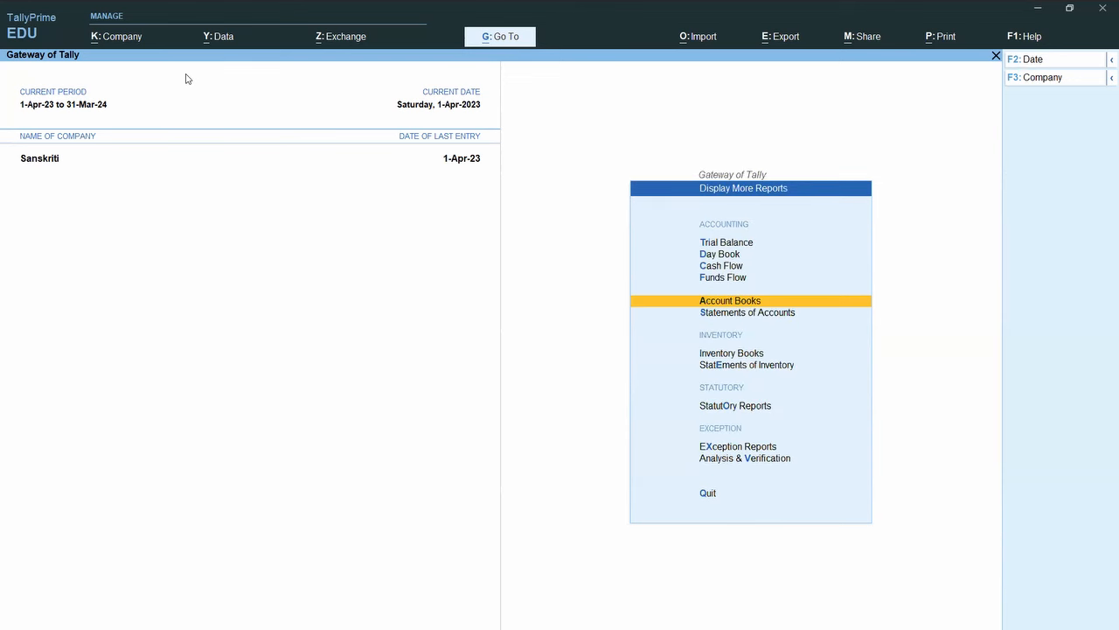
key("Escape")
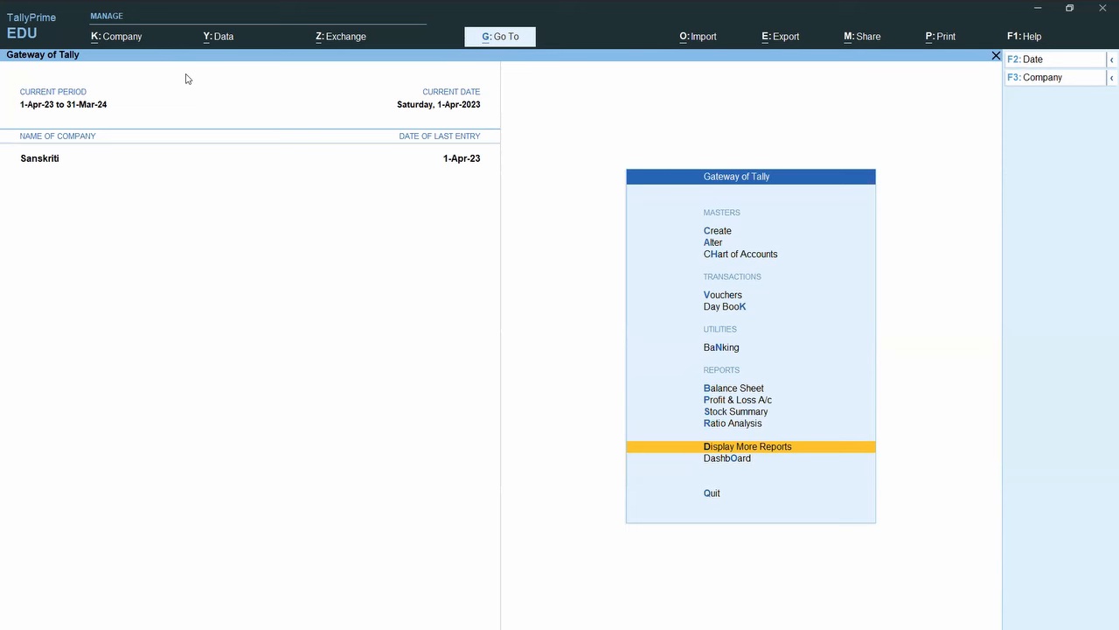
key("Escape")
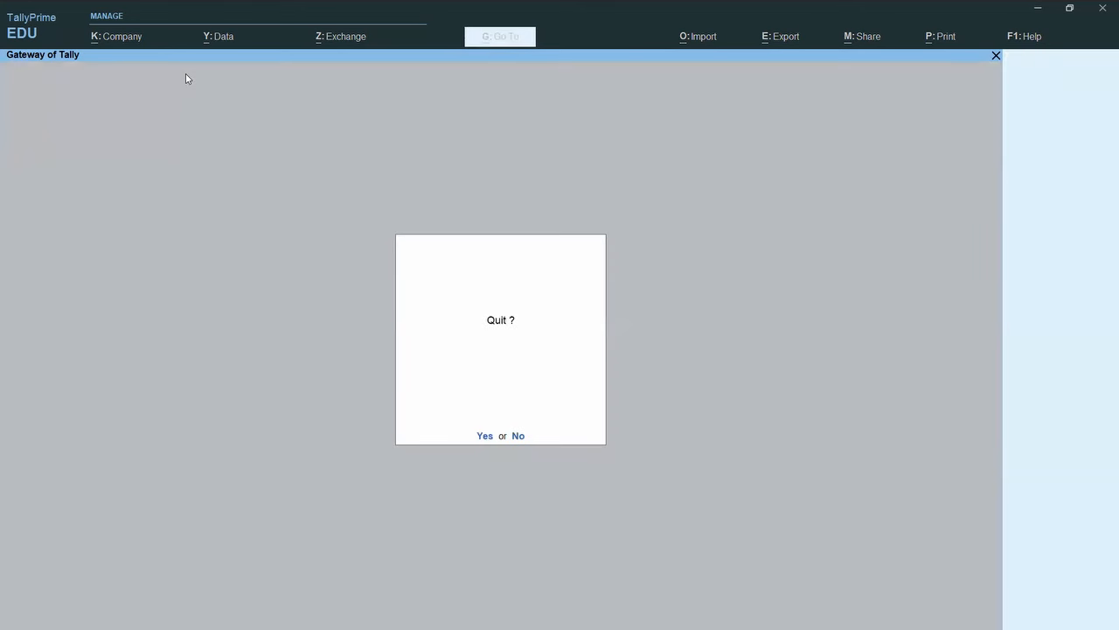
key("n")
Step: Open the Balance Sheet and drill into its Current Assets group
key("Down")
key("Down")
key("Down")
key("Down")
key("Down")
key("Down")
key("Down")
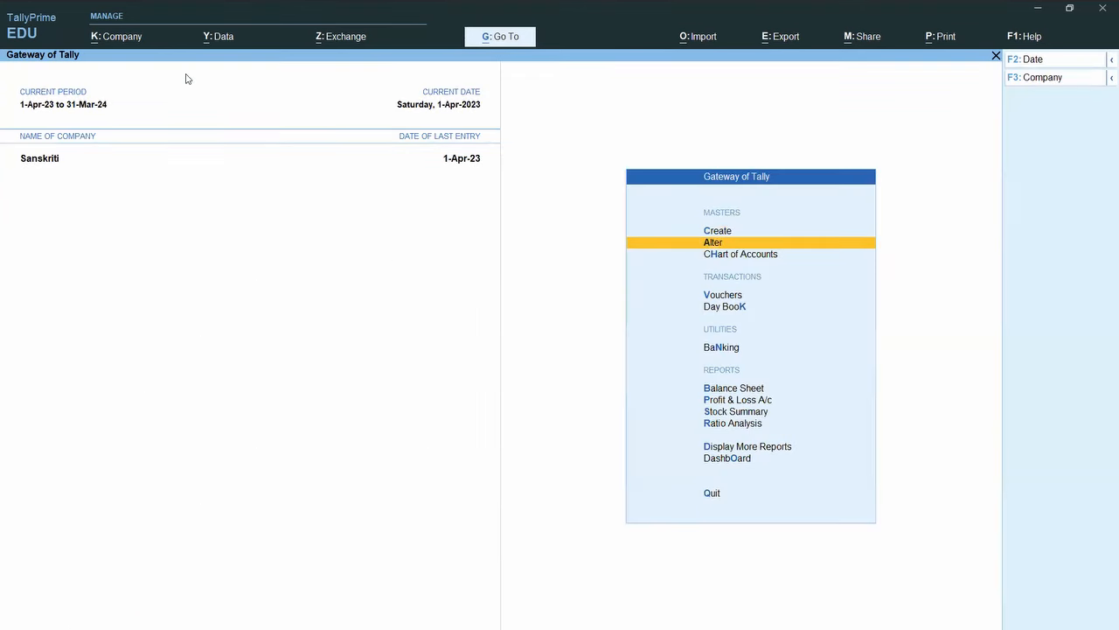
key("Up")
key("Return")
key("Down")
key("Right")
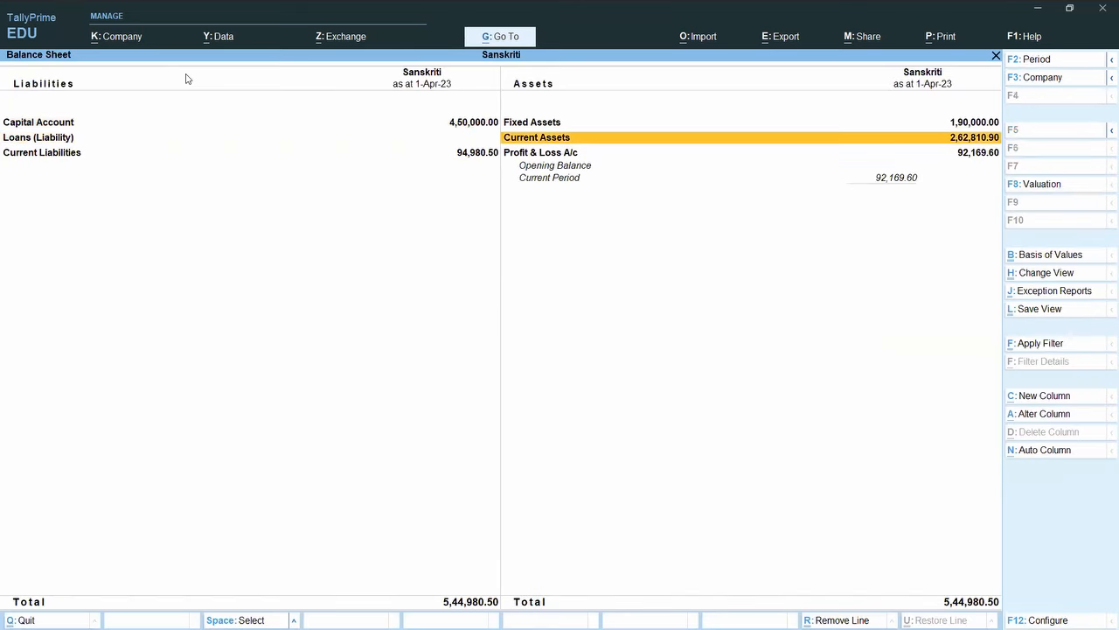
key("Return")
Step: Check the Sundry Debtors group and return to the Current Assets summary
key("Down")
key("Return")
key("Escape")
key("Down")
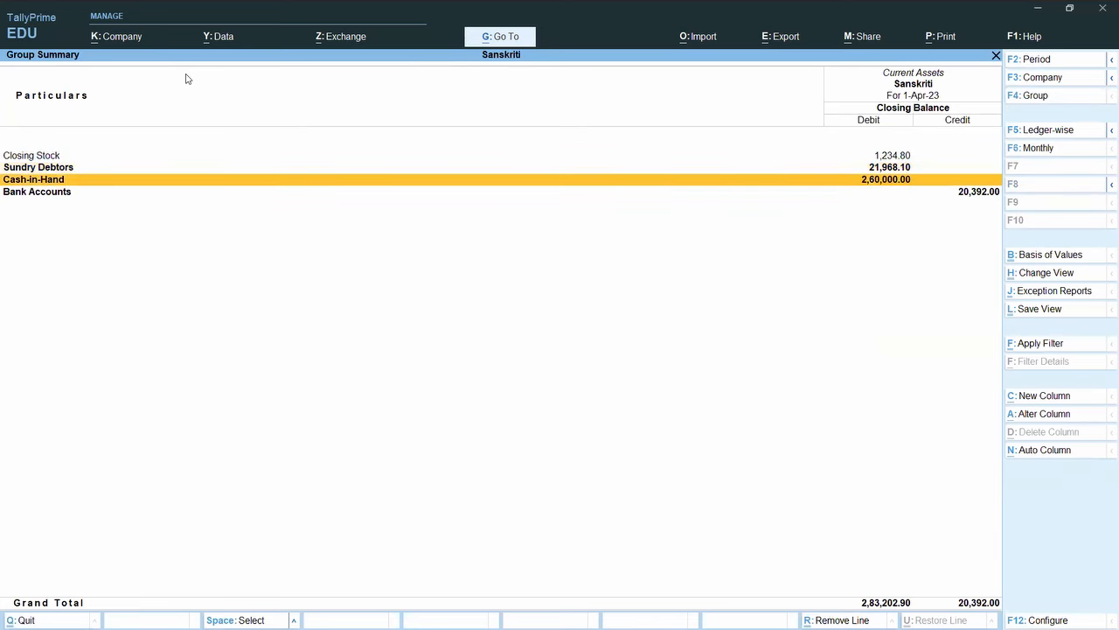
Step: Review the April vouchers of the HDFC Bank ledger under Bank Accounts and return to the Gateway of Tally
key("Down")
key("Return")
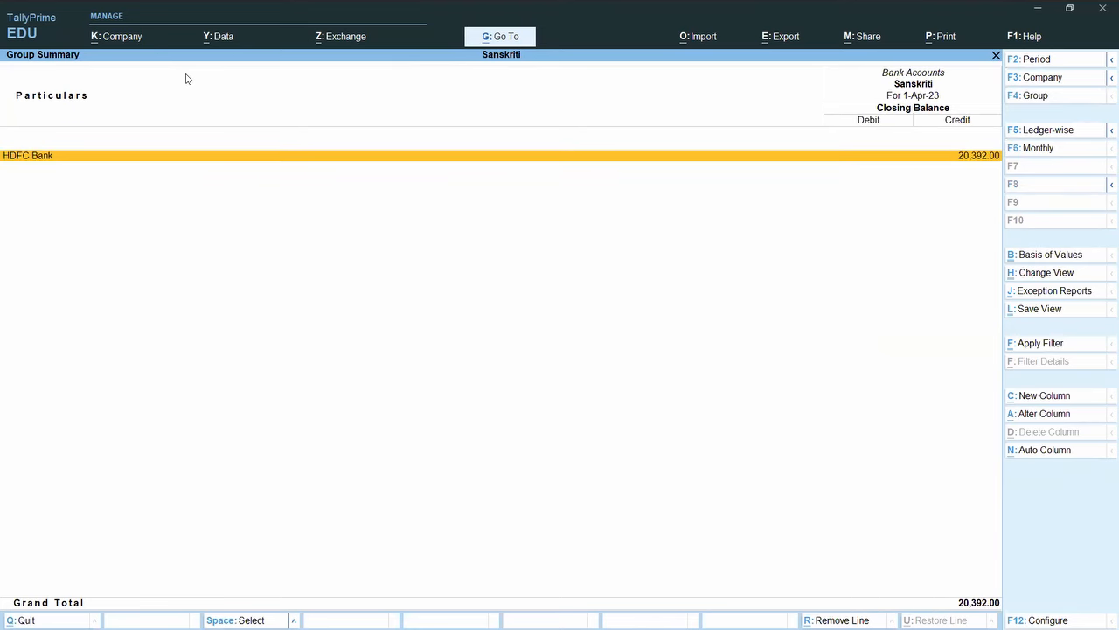
key("Return")
key("Return")
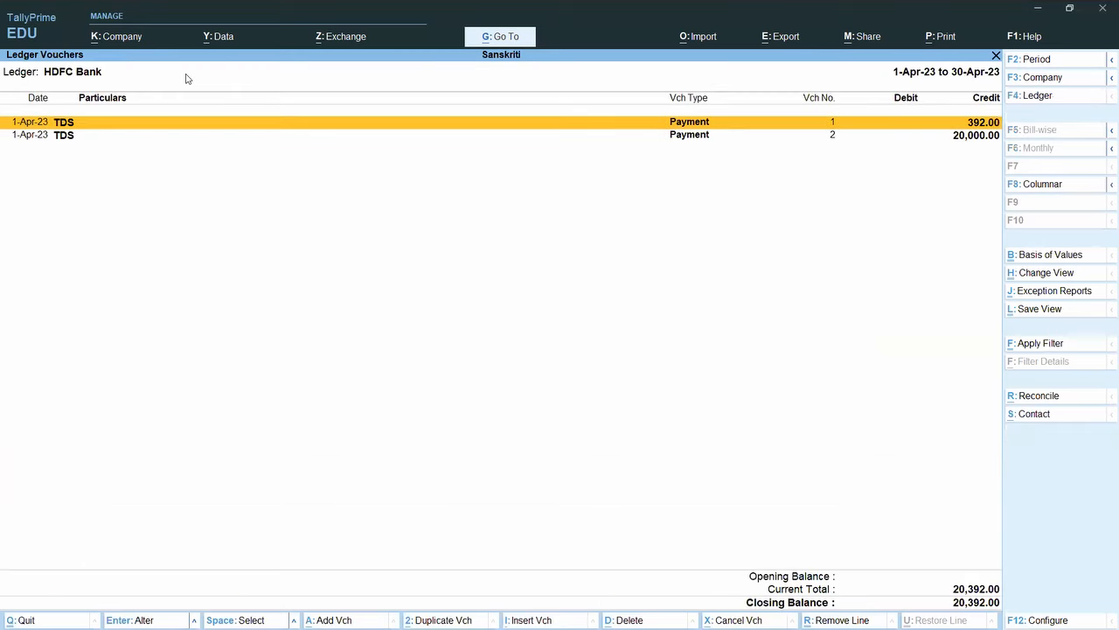
key("Escape")
key("Escape")
key("Escape")
key("Escape")
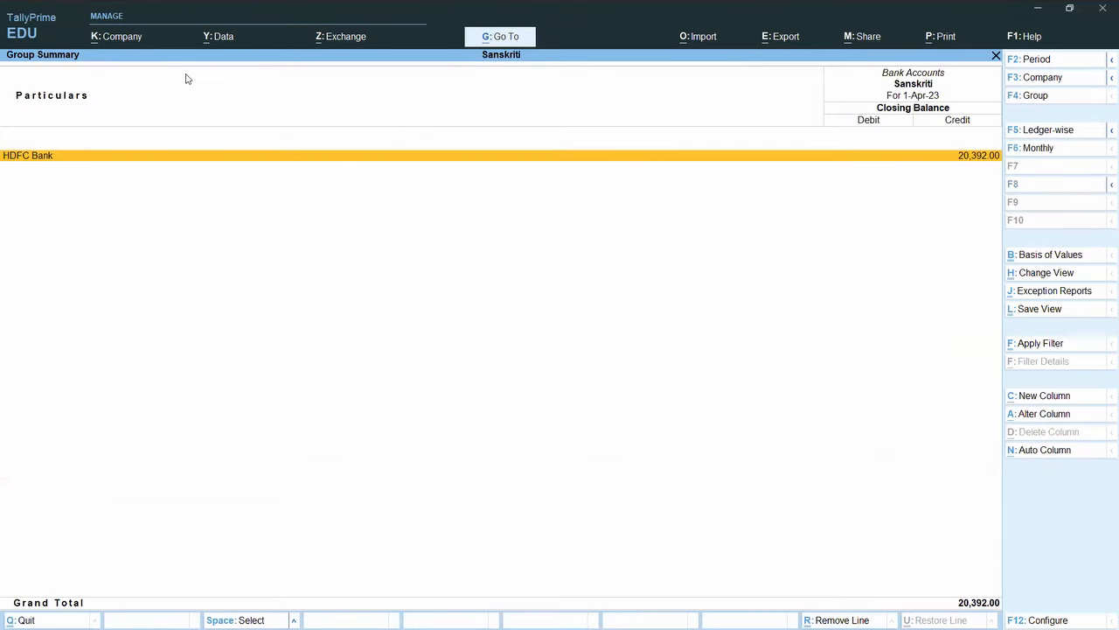
key("Escape")
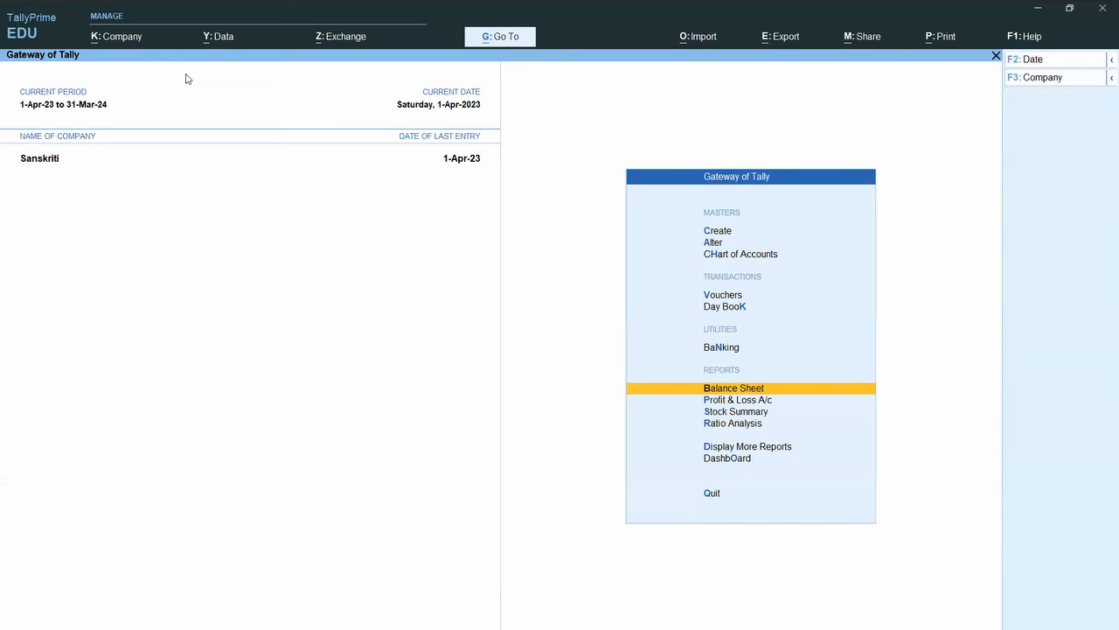
Step: Reopen the Balance Sheet and show the group summary of Current Assets
key("Return")
key("Right")
key("Down")
key("Down")
key("Up")
key("Return")
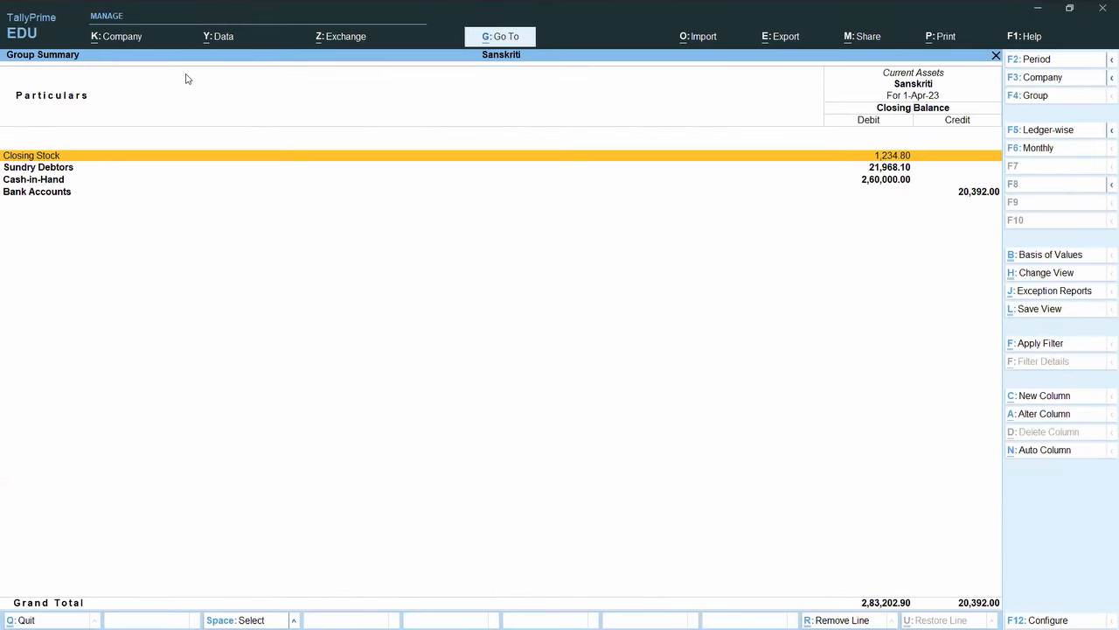
Step: Drill through Bank Accounts to the HDFC Bank ledger's April vouchers to examine the TDS payments
key("Down")
key("Down")
key("Down")
key("Return")
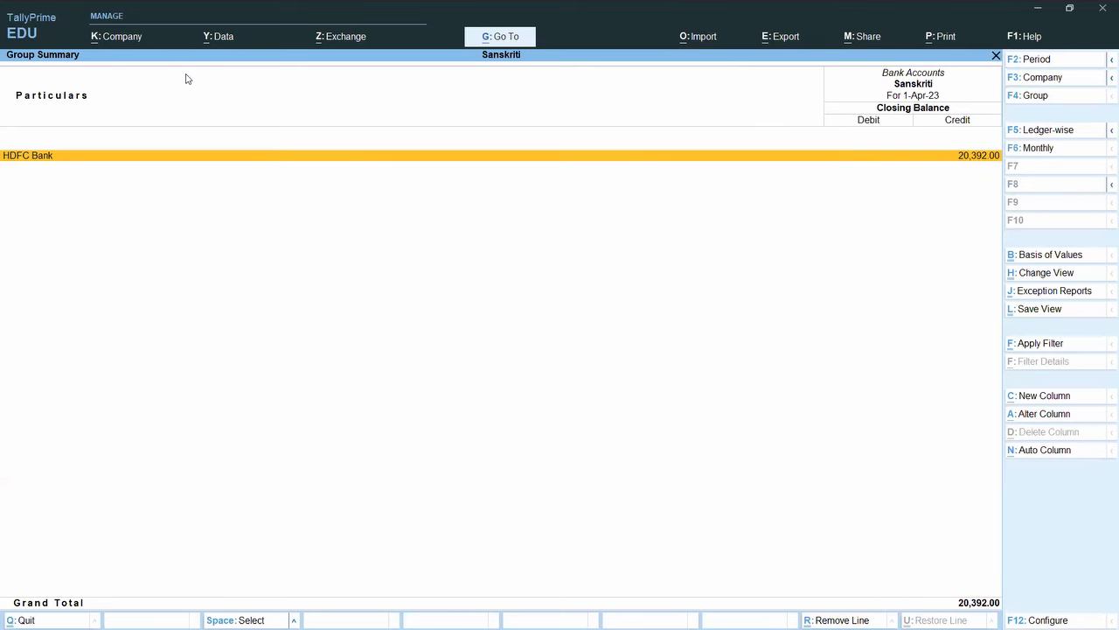
key("Return")
key("Return")
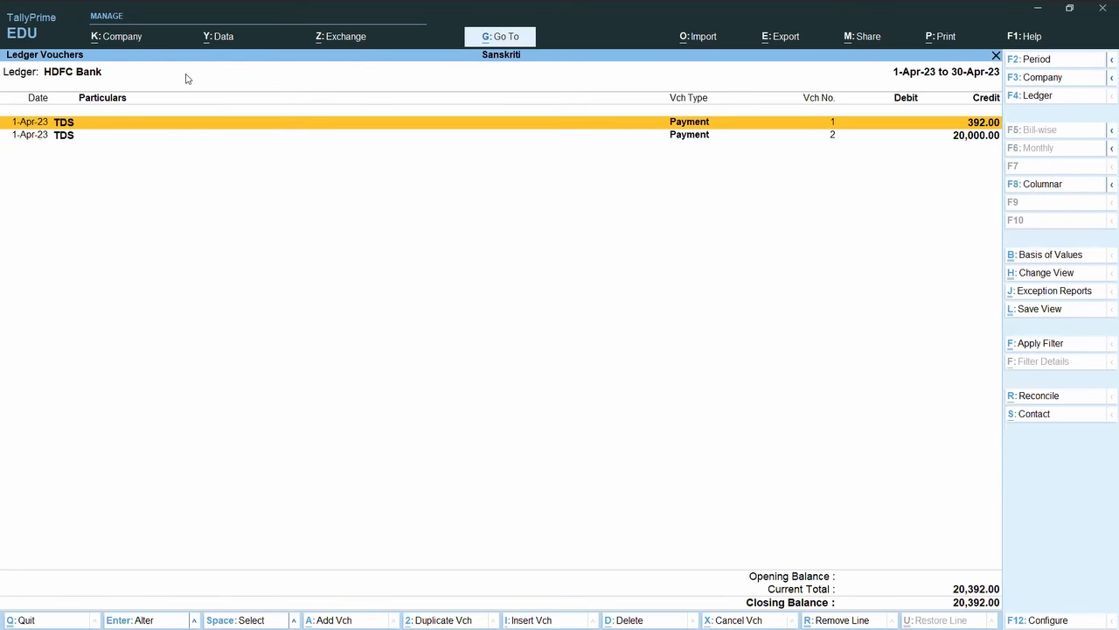
Step: Switch to the PowerPoint slide show
key("alt+Tab")
key("alt+Tab")
key("alt+Tab")
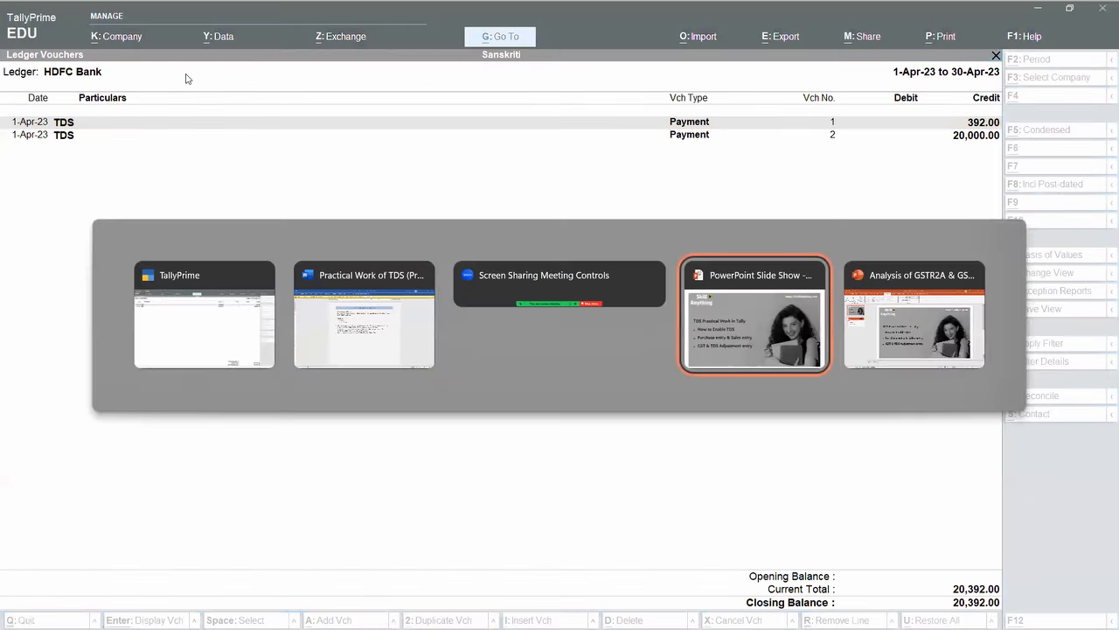